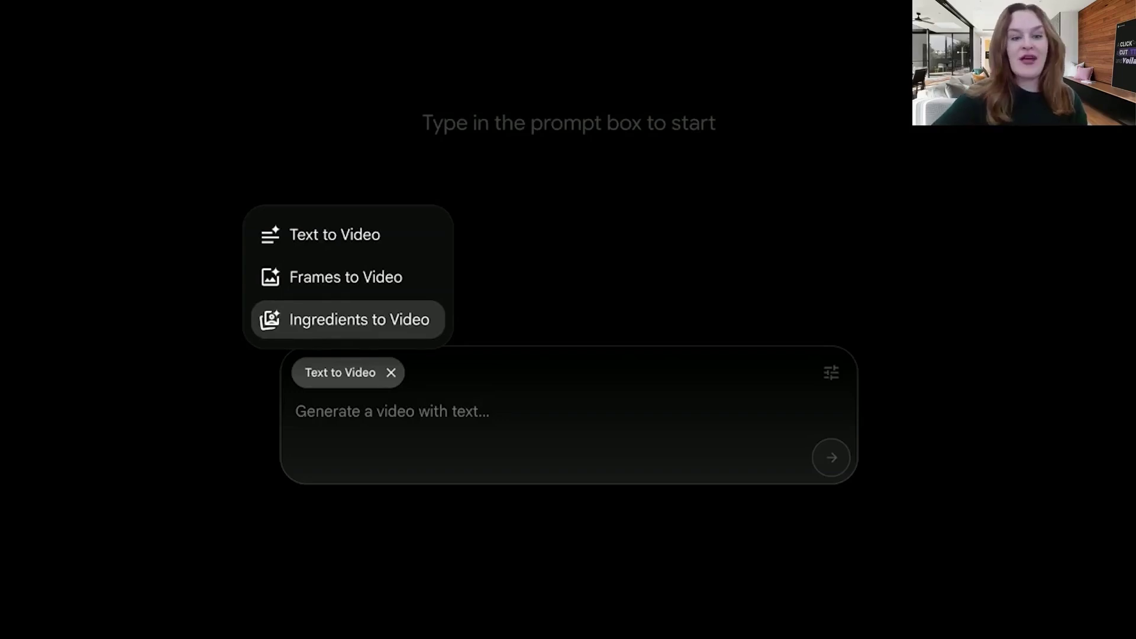
# - Keep Text to Video mode and set the model to Veo 3 - Highest Quality
pyautogui.click(291, 247)
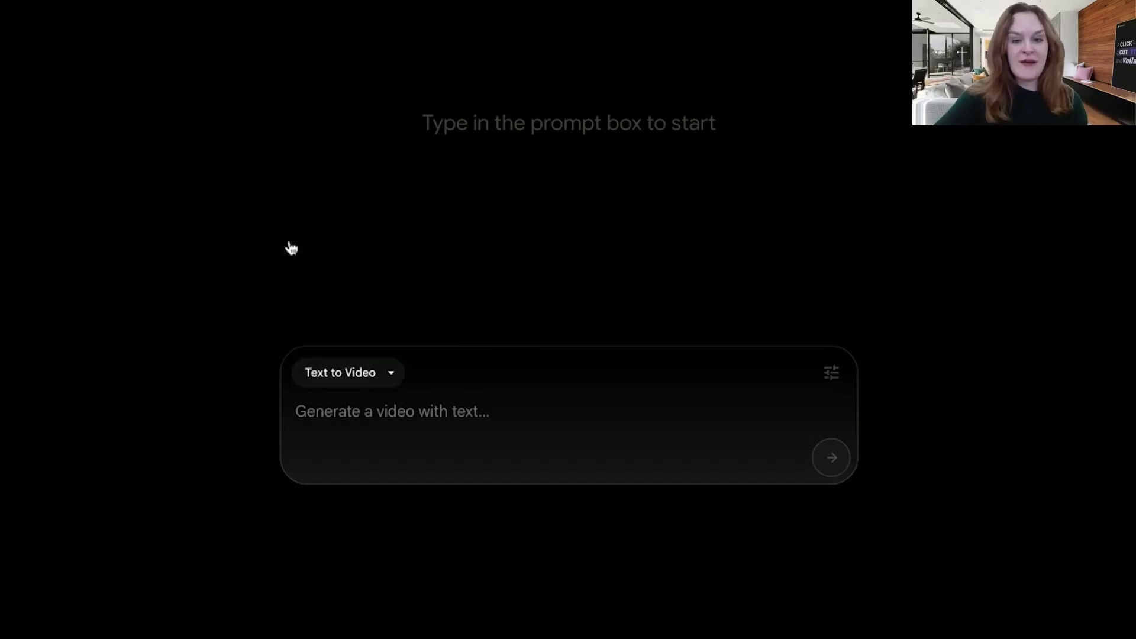
pyautogui.click(831, 386)
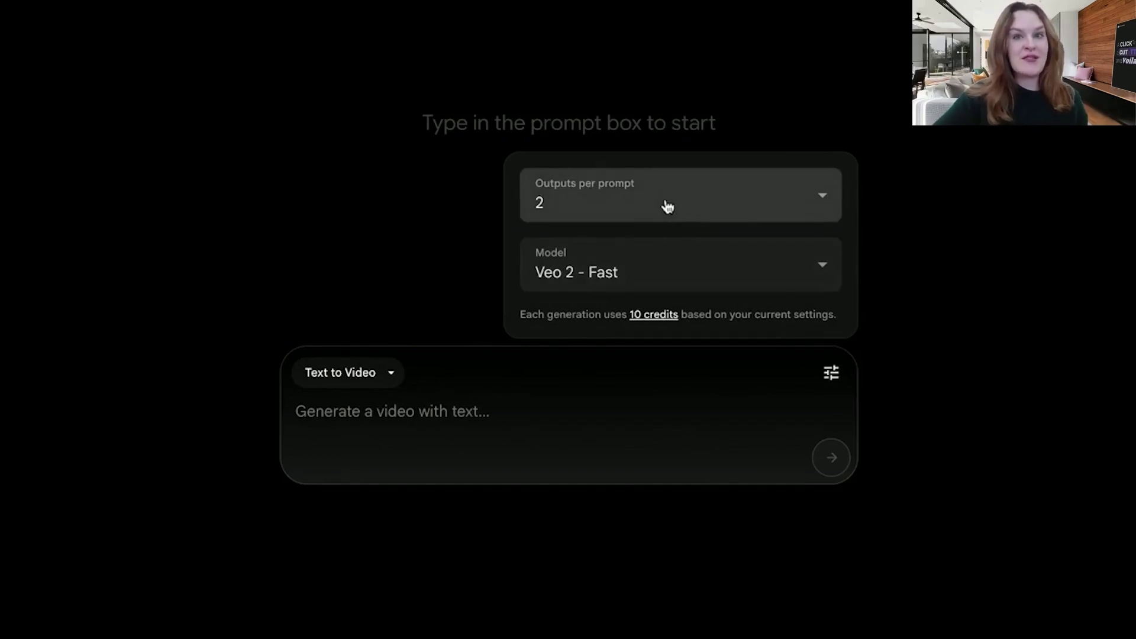
pyautogui.click(681, 269)
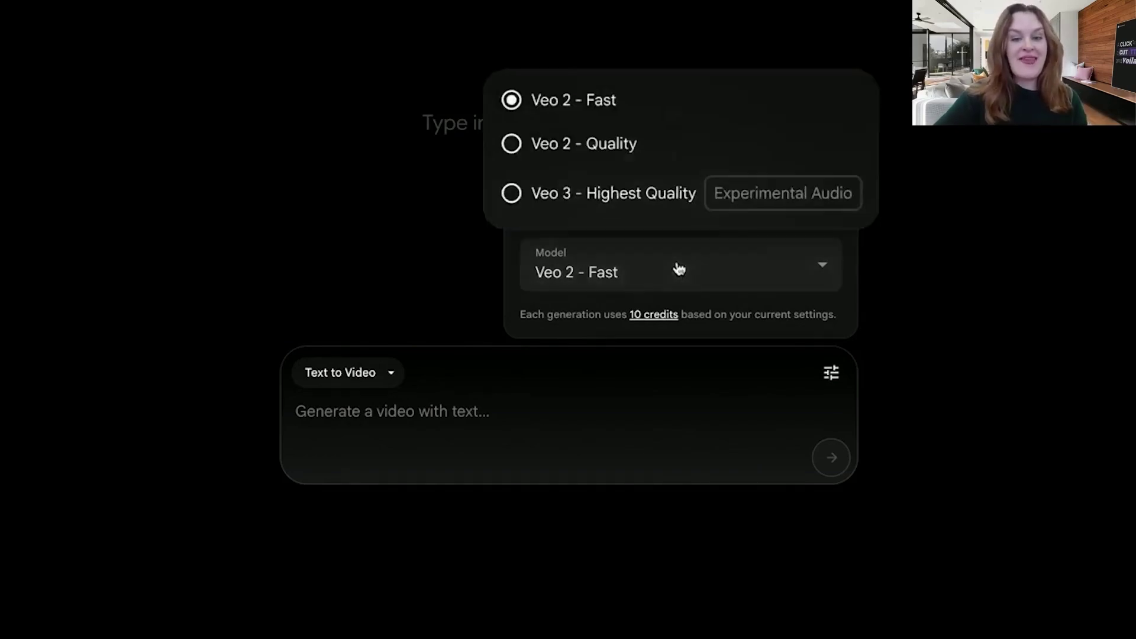
pyautogui.click(607, 201)
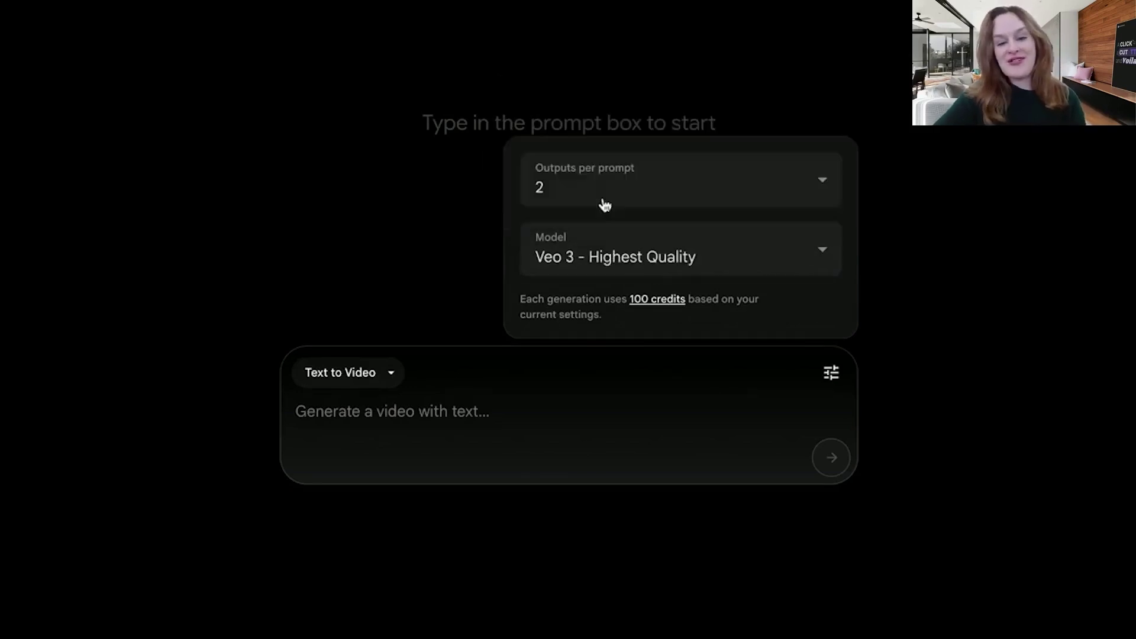
pyautogui.click(513, 412)
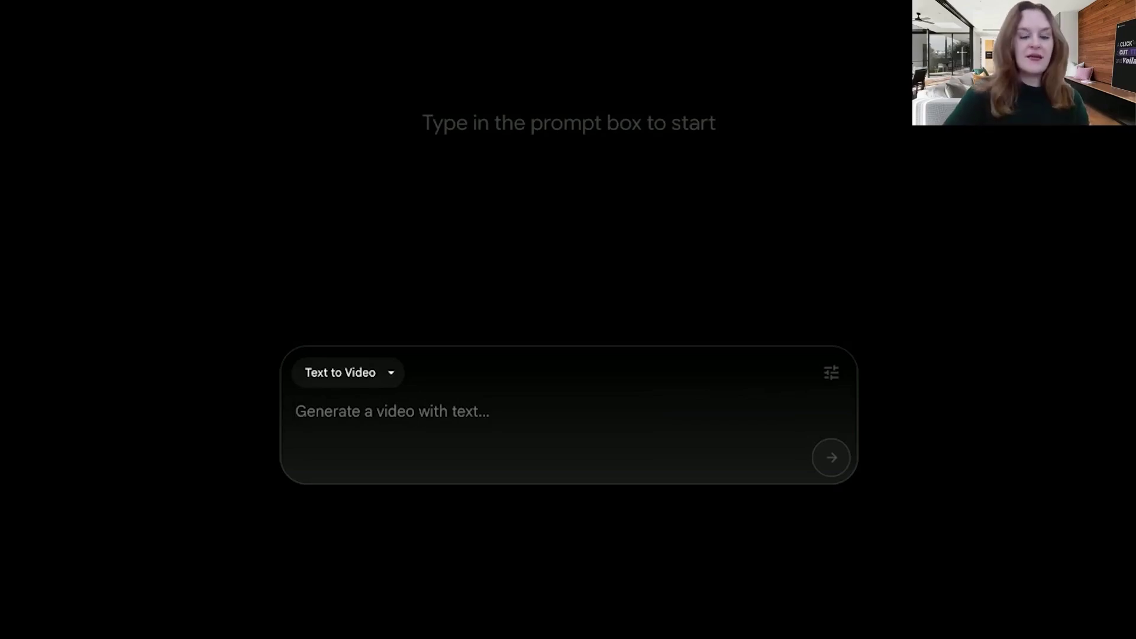
# - Submit the FPV drone prompt: statue hall, painting room, then out to a dining courtyard
pyautogui.write('fpv drone shot flying thr')
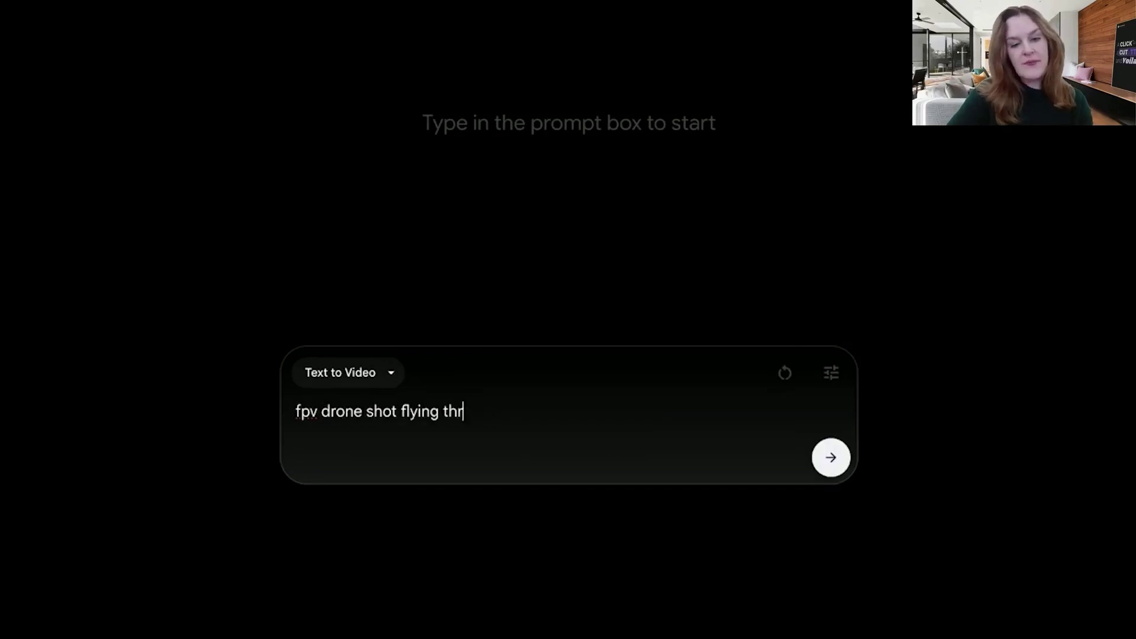
pyautogui.write('ough a museum. starts in a large hall full of statues, and then flies through an archway into a ro')
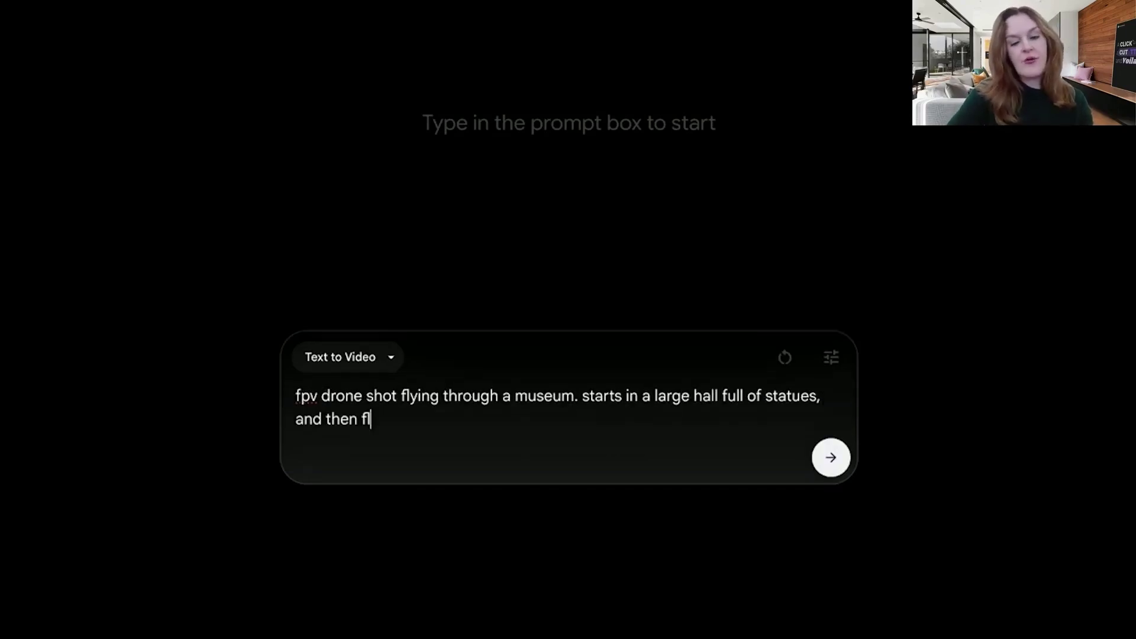
pyautogui.press('BackSpace')
pyautogui.press('BackSpace')
pyautogui.write('new room full of paintings. finally, the')
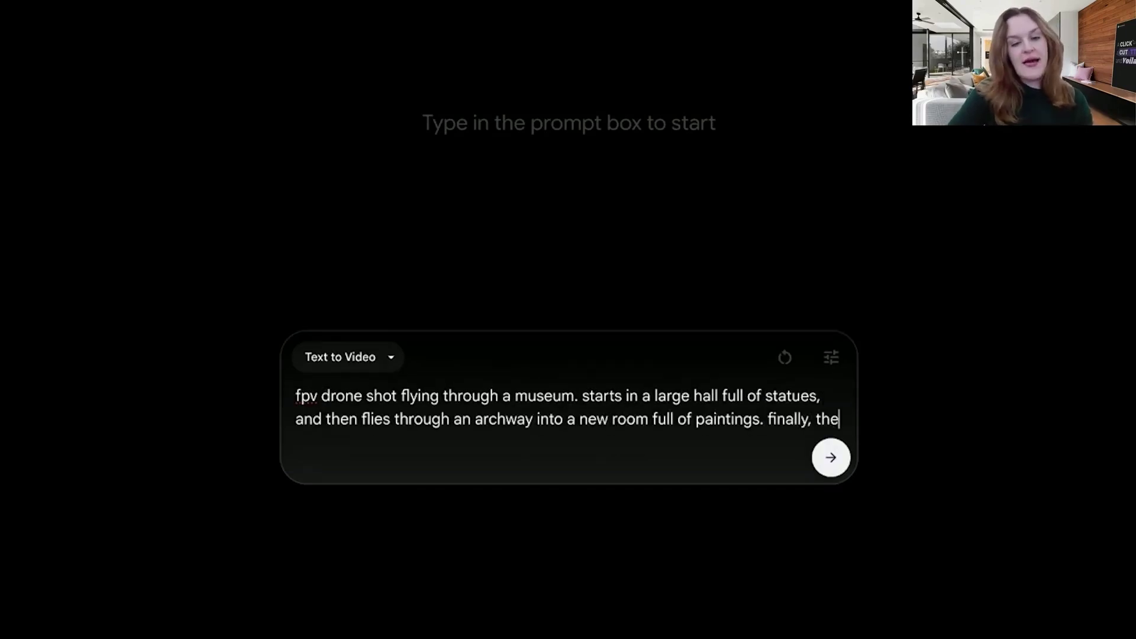
pyautogui.write(' drone flies out of the painting room and into a courtyard full of people dining.')
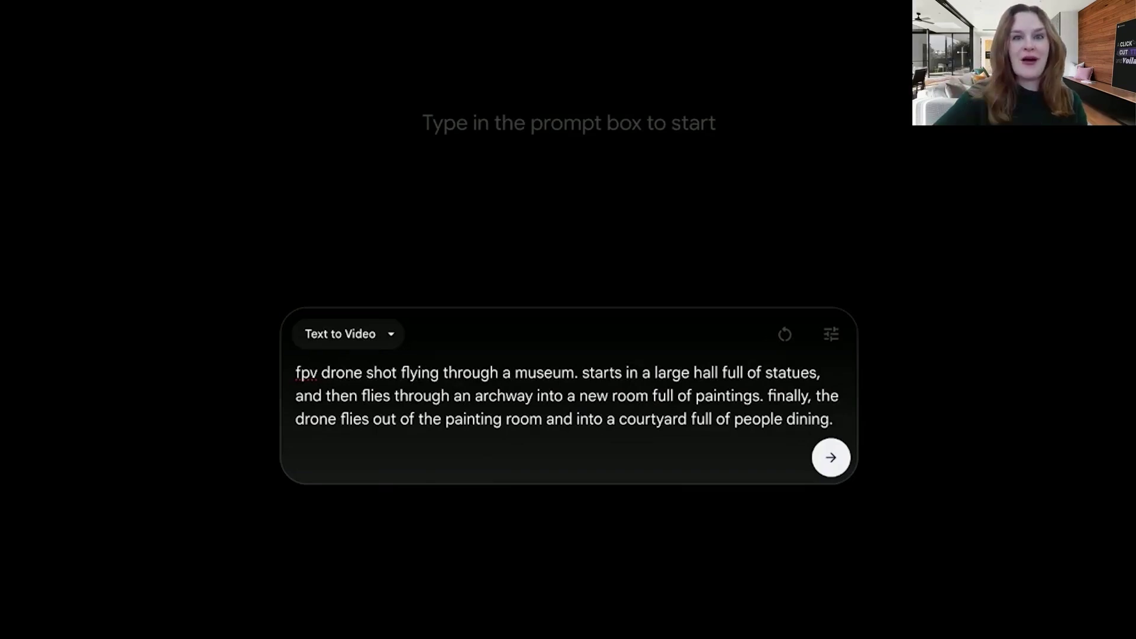
pyautogui.click(831, 458)
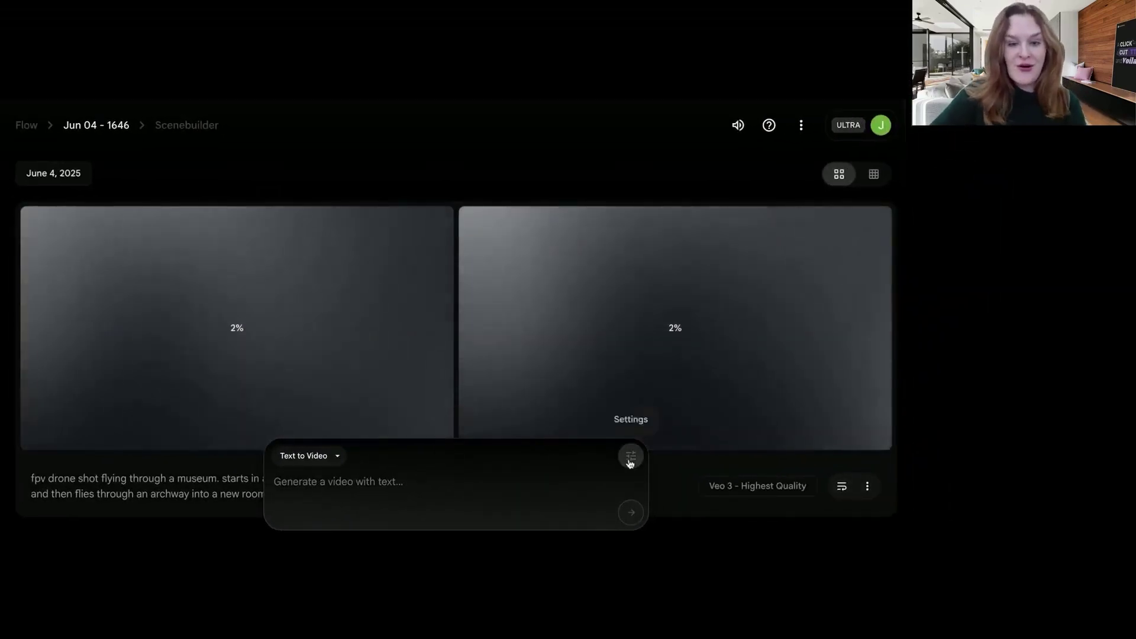
# - Confirm the model, then submit the New York street-interview prompt about the alien cult
pyautogui.click(631, 455)
pyautogui.click(450, 478)
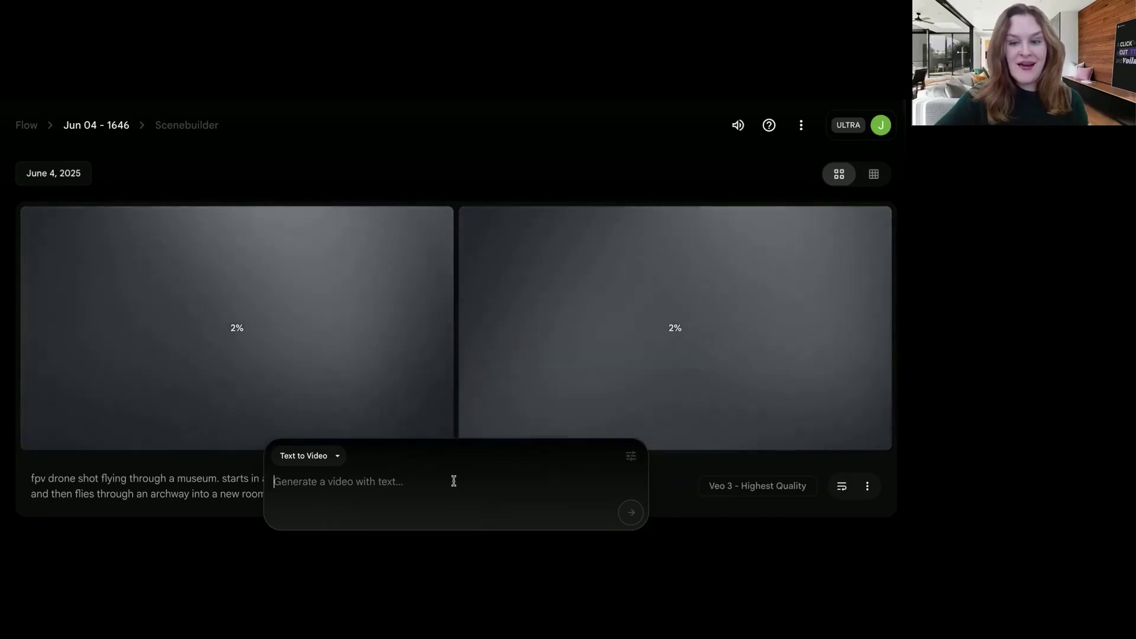
pyautogui.write('st')
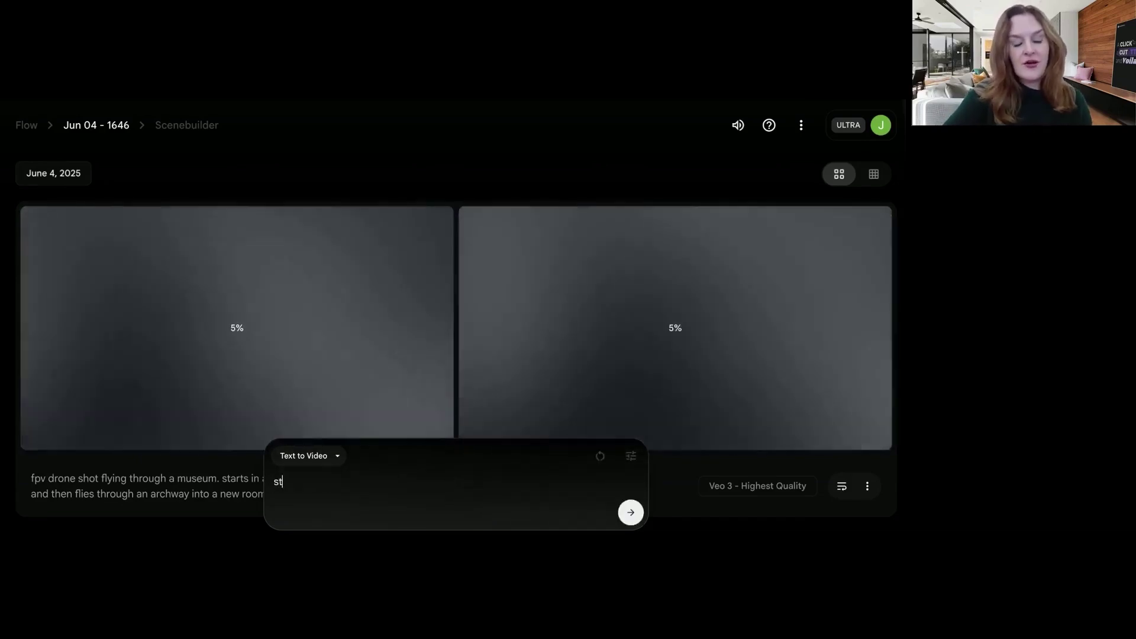
pyautogui.write('reet style interview. man with microphone on the streets of new yor')
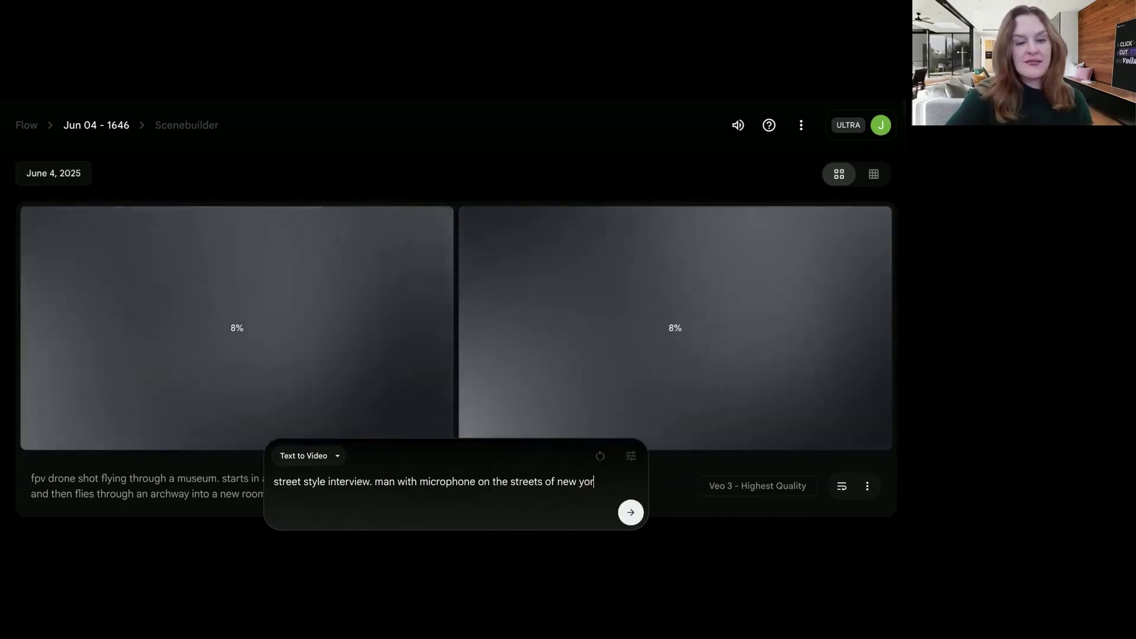
pyautogui.write('k city asks a woman on the sidewalk "what brought you to ')
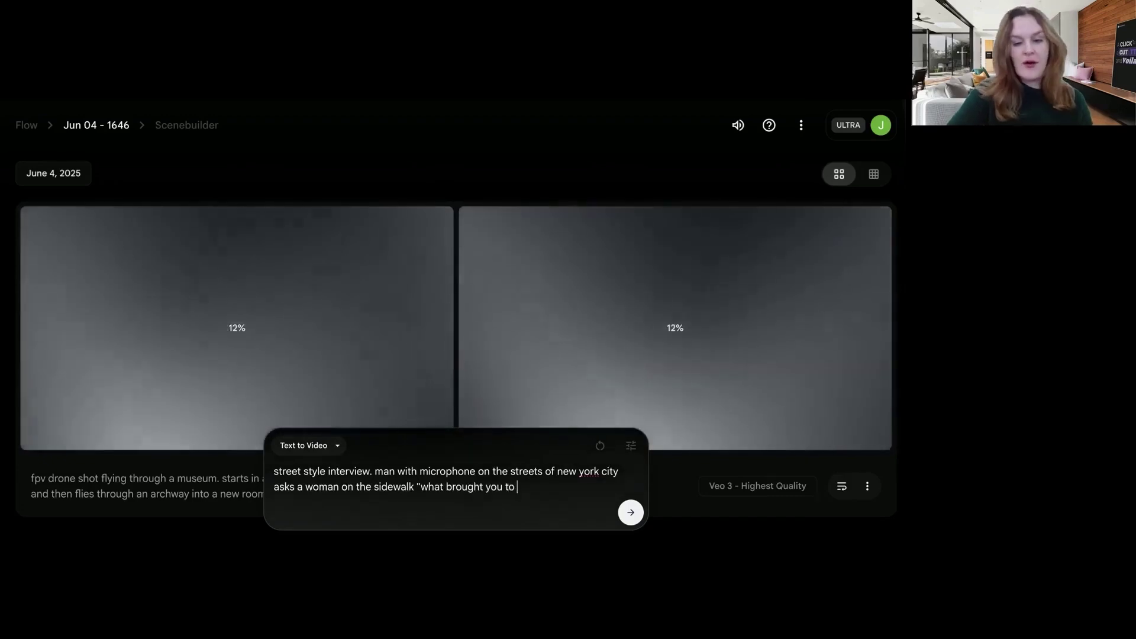
pyautogui.write('nyc?" she replies, deadpan, "I\'m here to see the al')
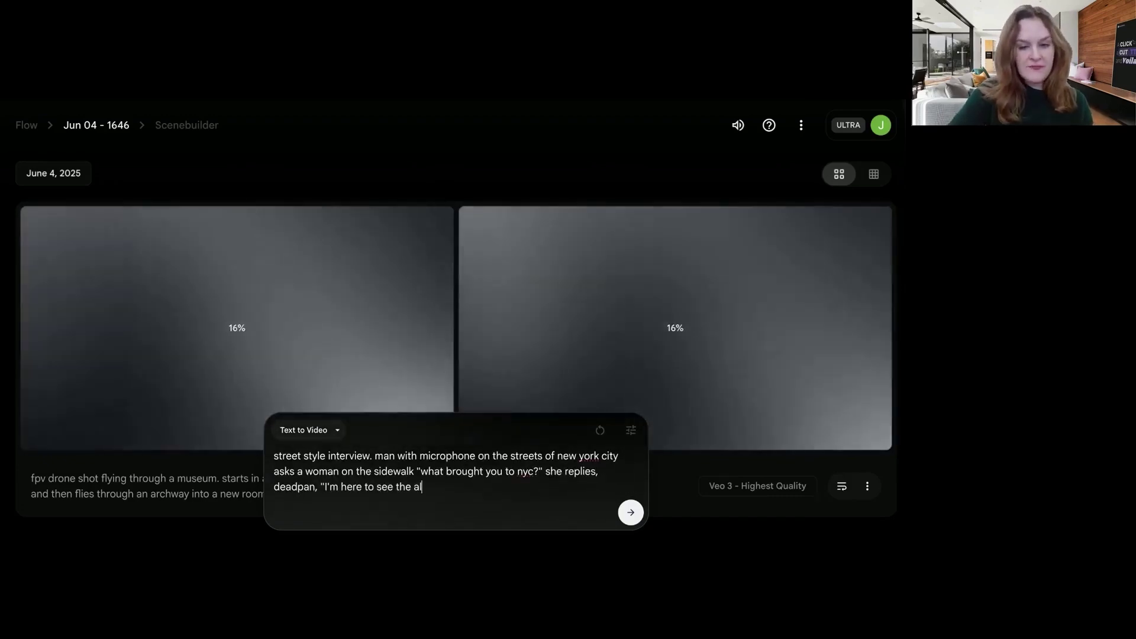
pyautogui.write('ien cult." he laughs and says "I didn\'t know that was a real thing!"')
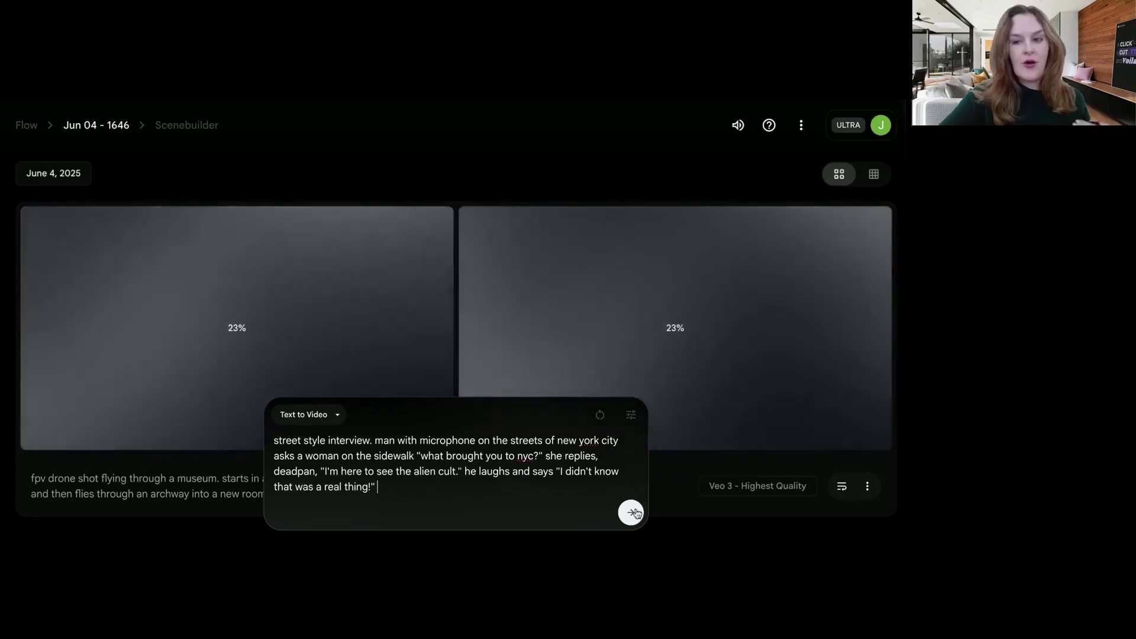
pyautogui.click(633, 513)
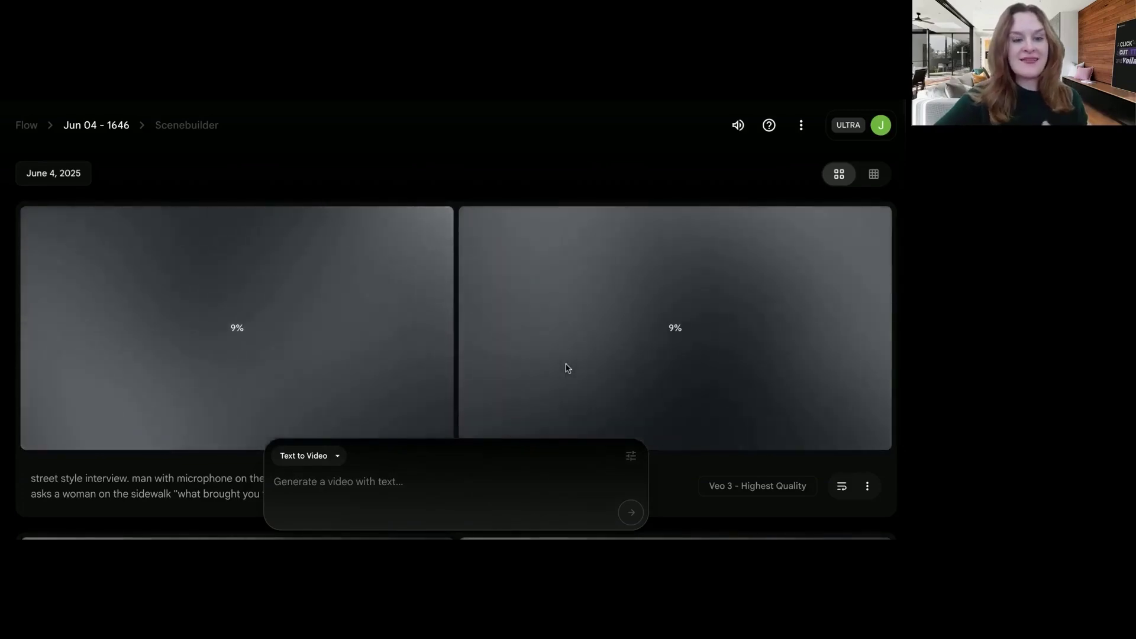
pyautogui.scroll(-1, 567, 369)
pyautogui.scroll(-10, 567, 368)
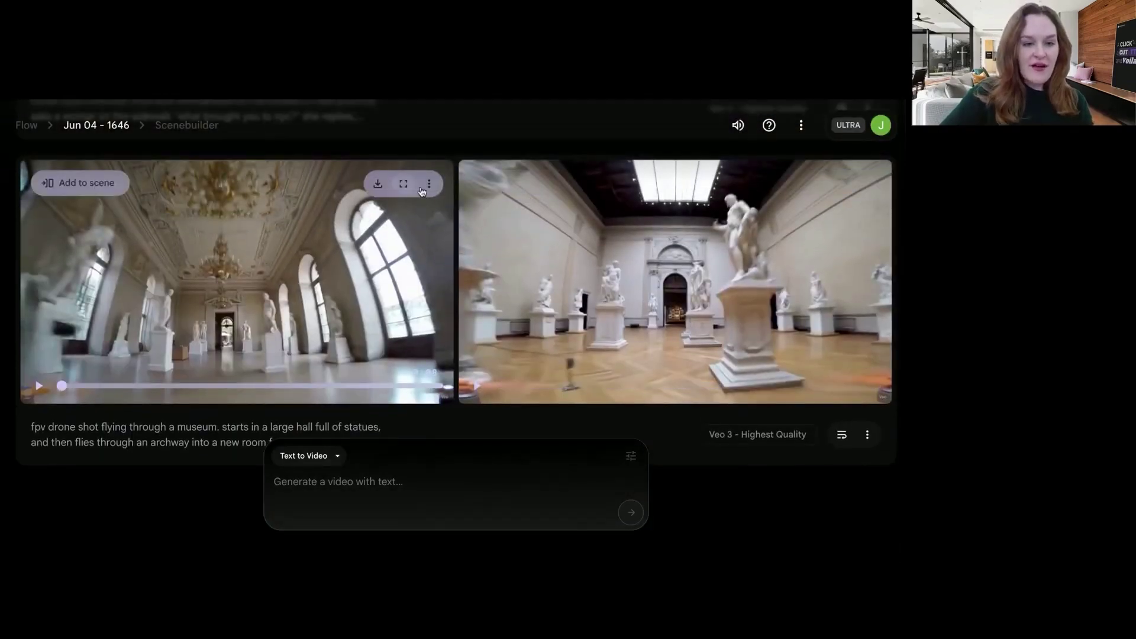
pyautogui.click(402, 185)
pyautogui.click(79, 518)
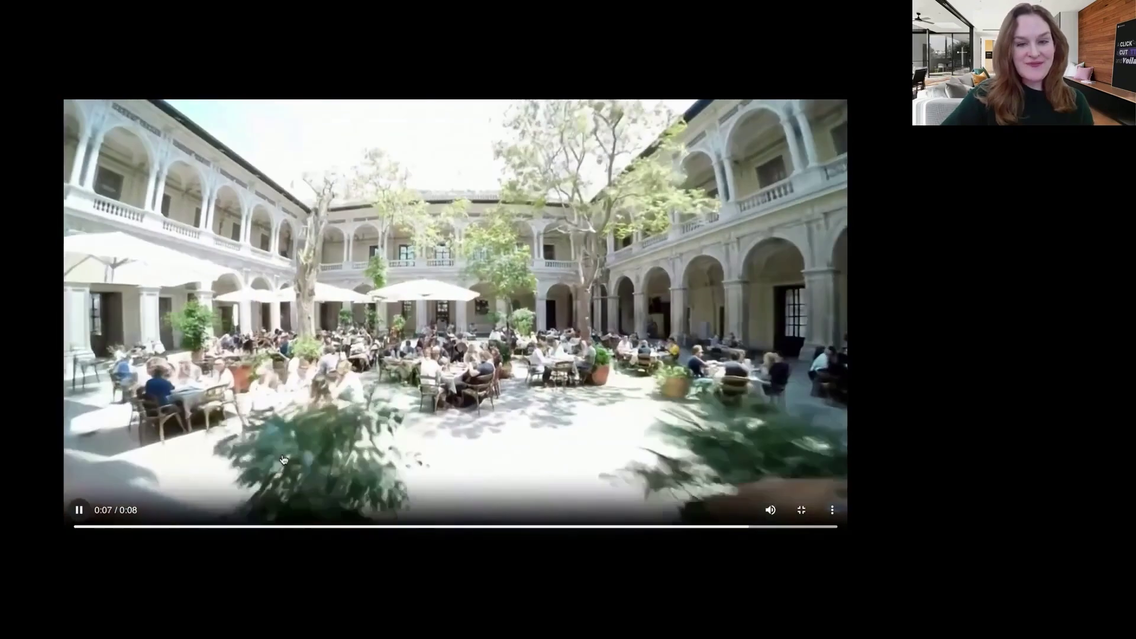
pyautogui.press('Escape')
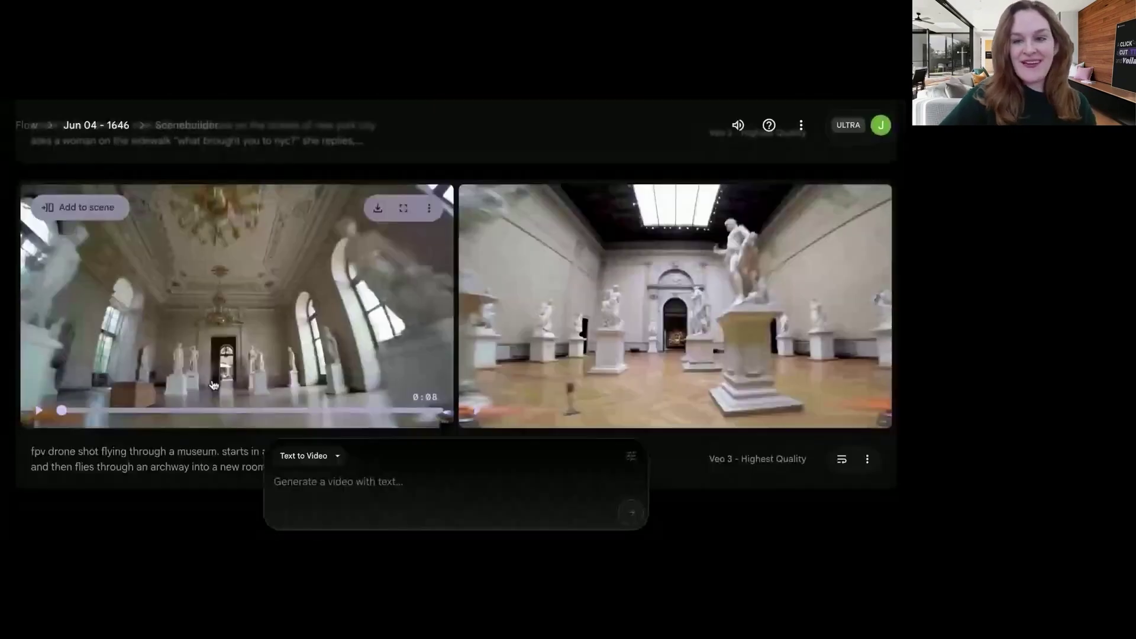
pyautogui.click(825, 212)
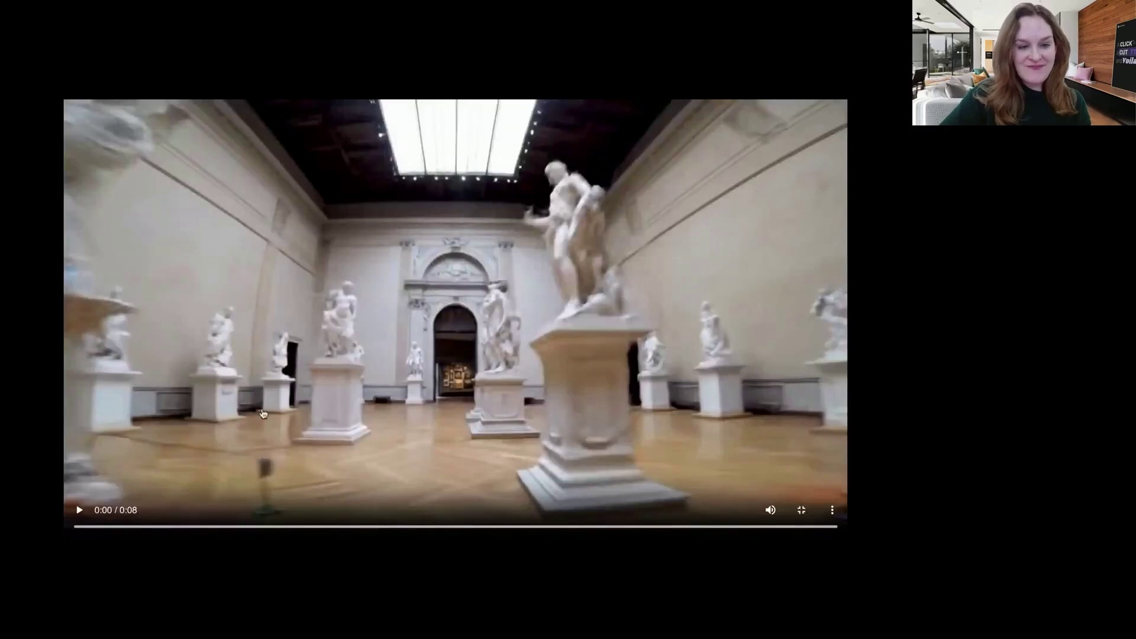
pyautogui.click(79, 514)
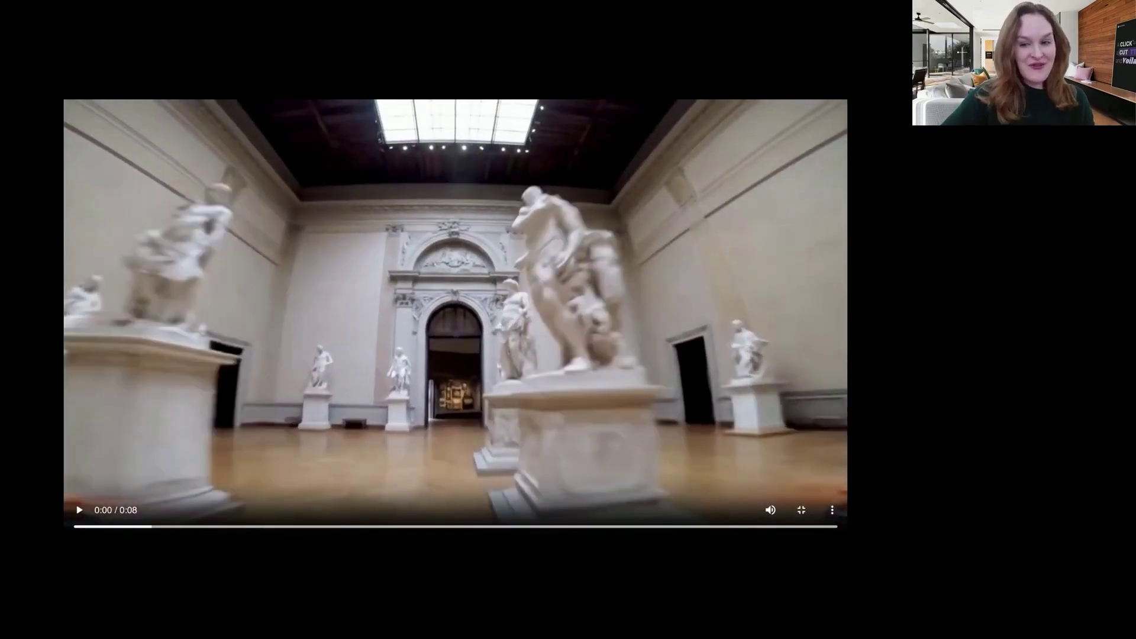
pyautogui.press('Escape')
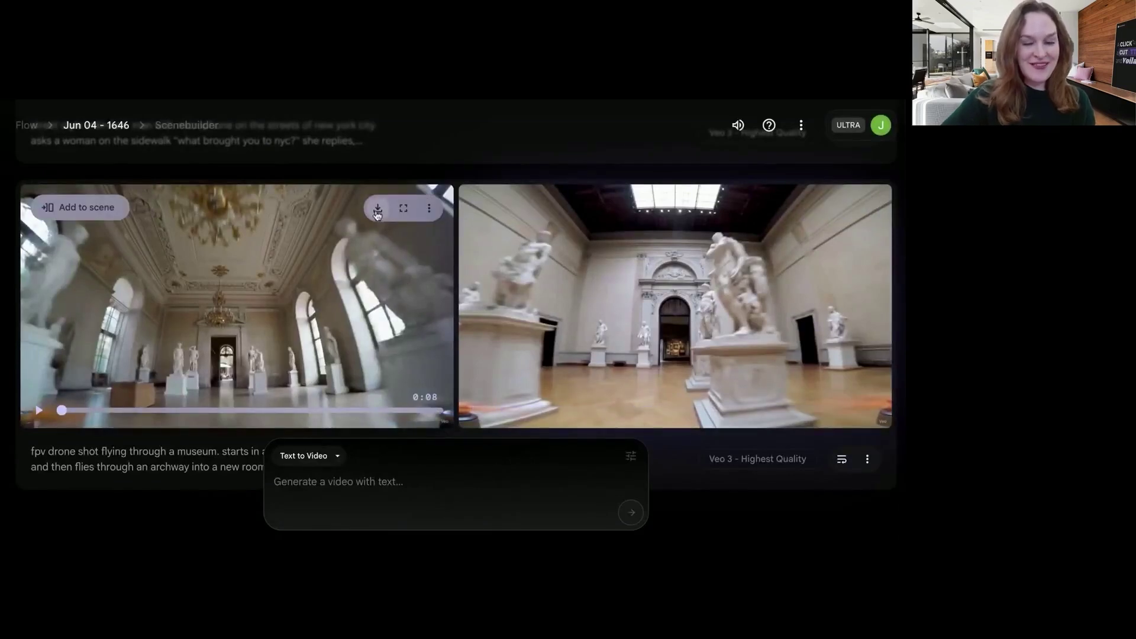
pyautogui.scroll(5, 378, 214)
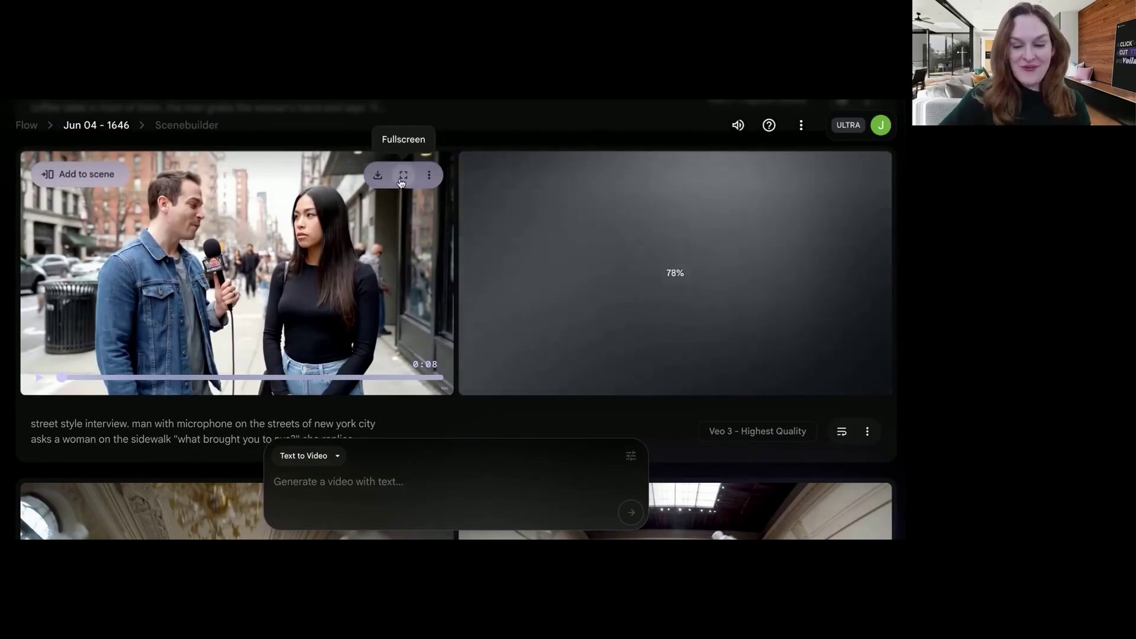
pyautogui.click(403, 176)
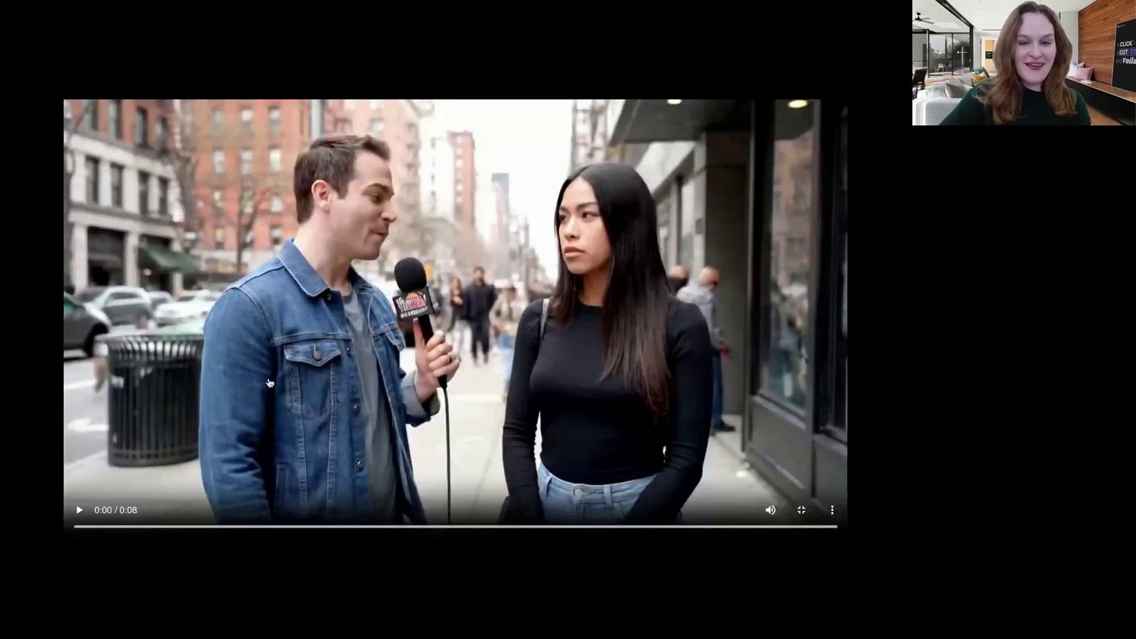
pyautogui.click(79, 510)
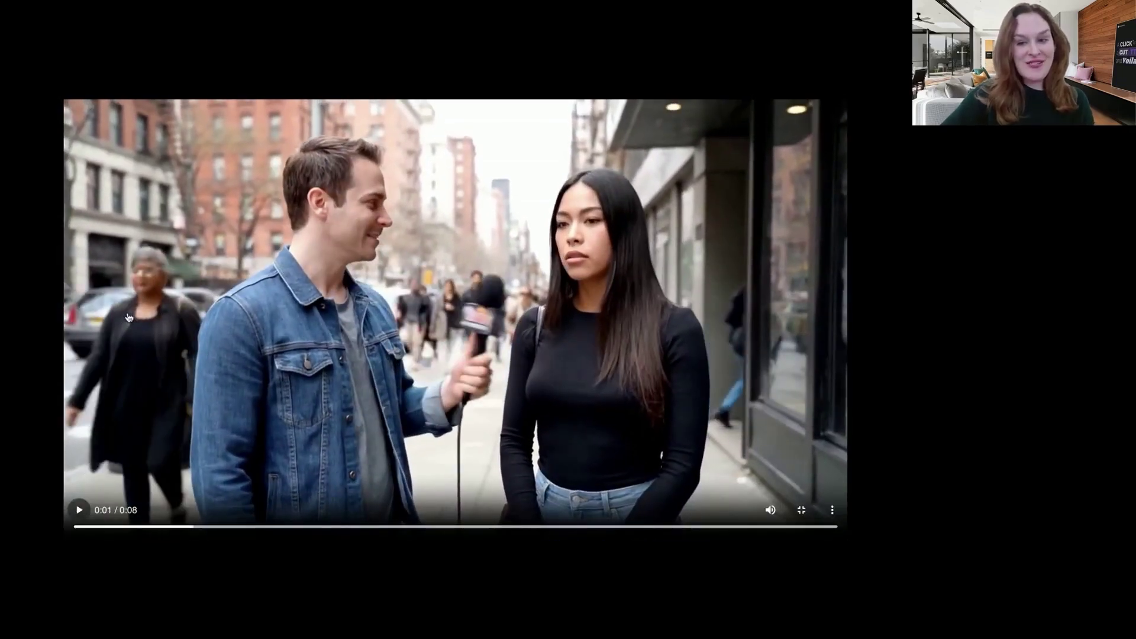
pyautogui.press('Escape')
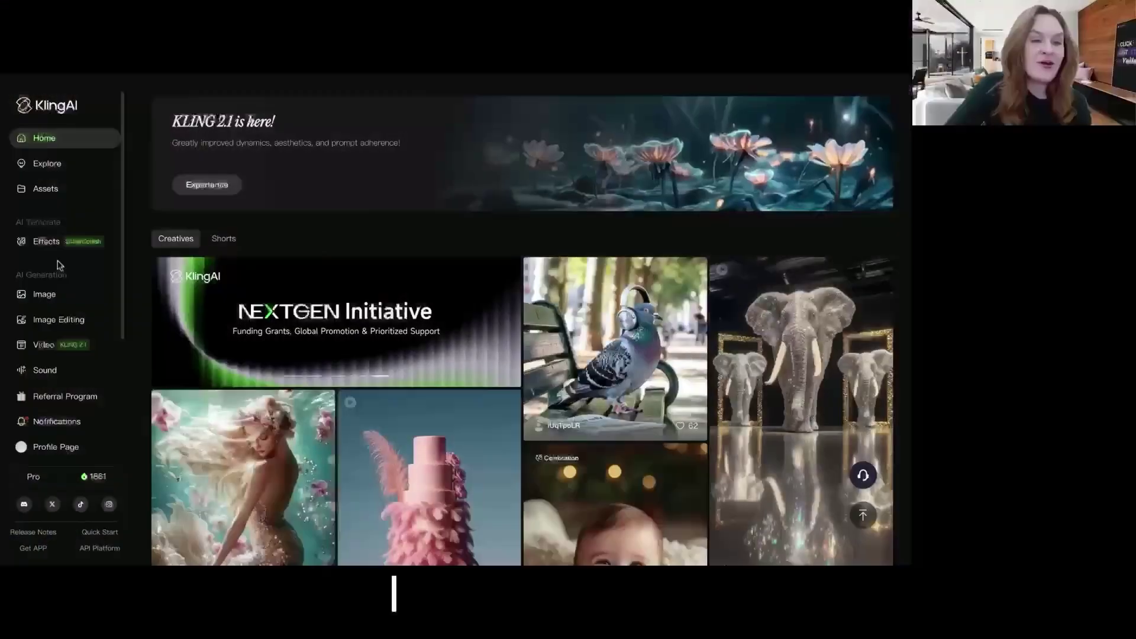
# - Open Kling's Video Generation page and choose KLING 2.1 Master as the model
pyautogui.click(44, 345)
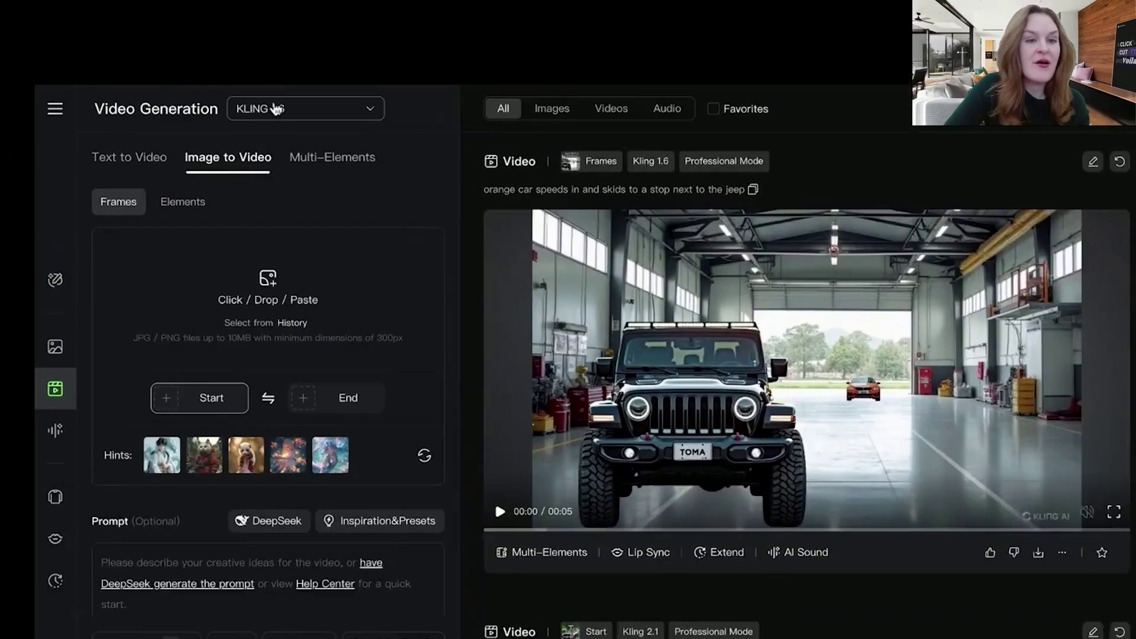
pyautogui.click(182, 92)
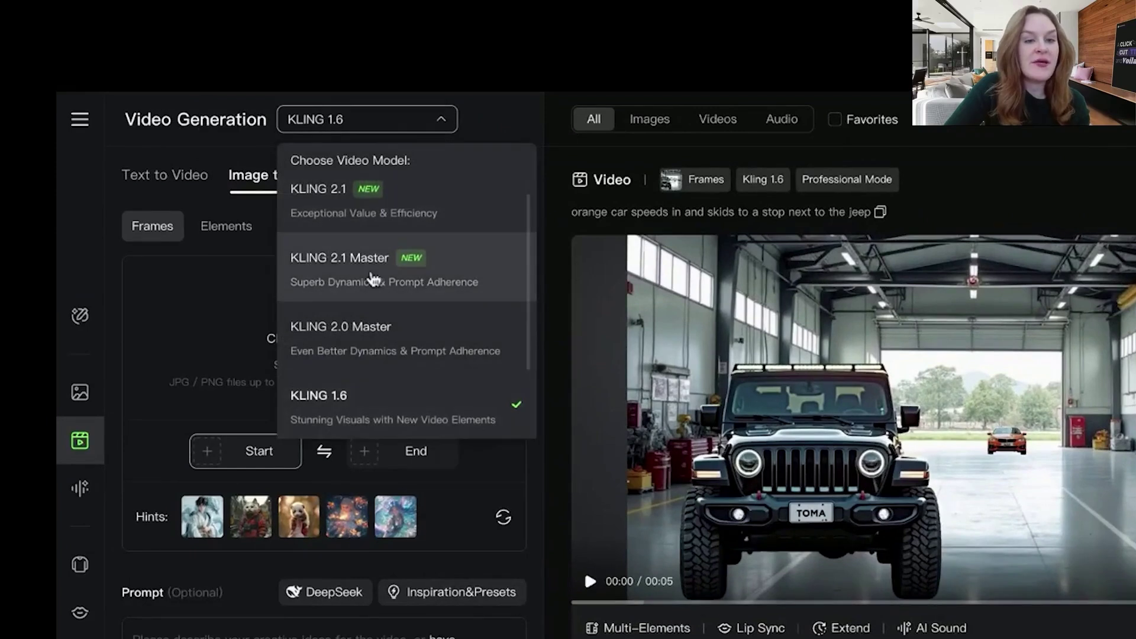
pyautogui.click(341, 270)
pyautogui.click(382, 132)
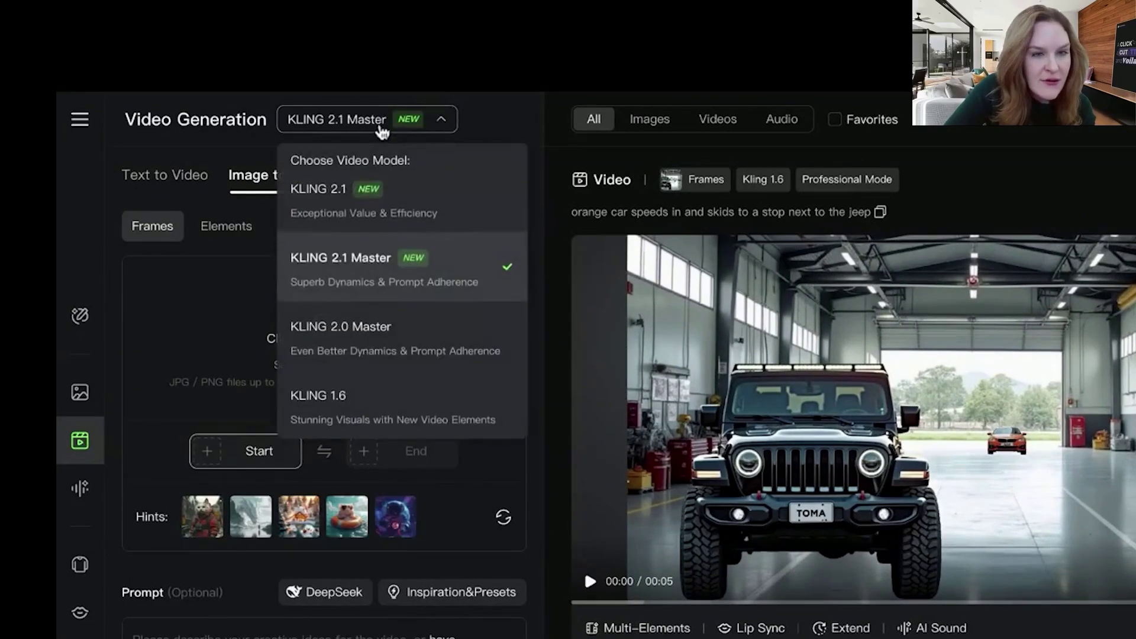
pyautogui.click(361, 274)
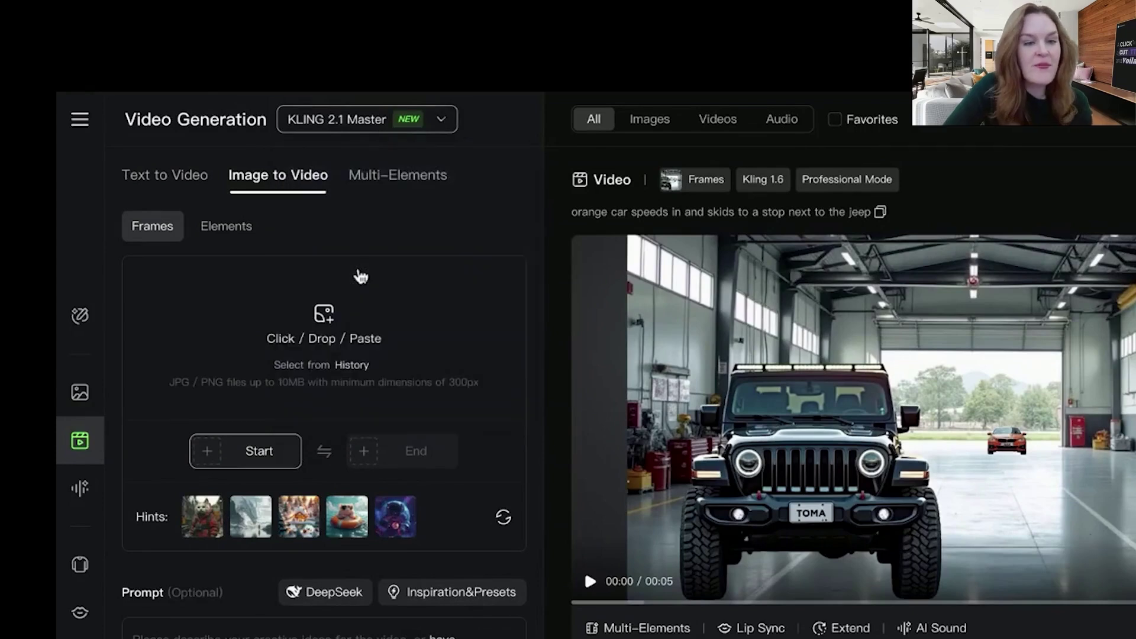
# - Set the neon lightsaber duel image from History's Uploads as the start frame
pyautogui.click(259, 454)
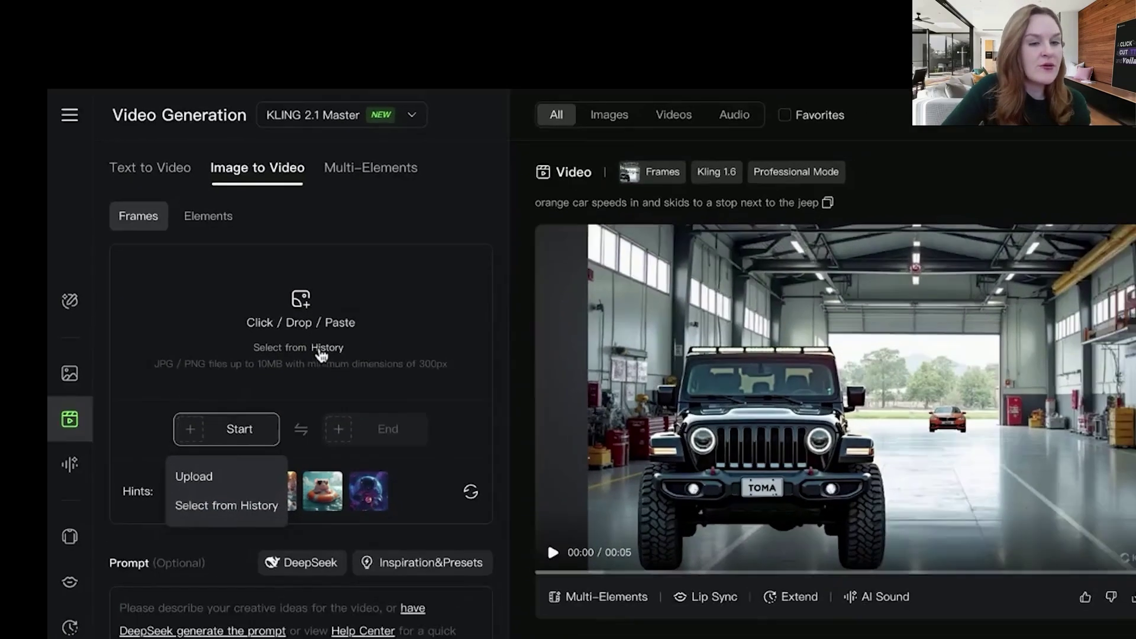
pyautogui.click(346, 365)
pyautogui.click(469, 175)
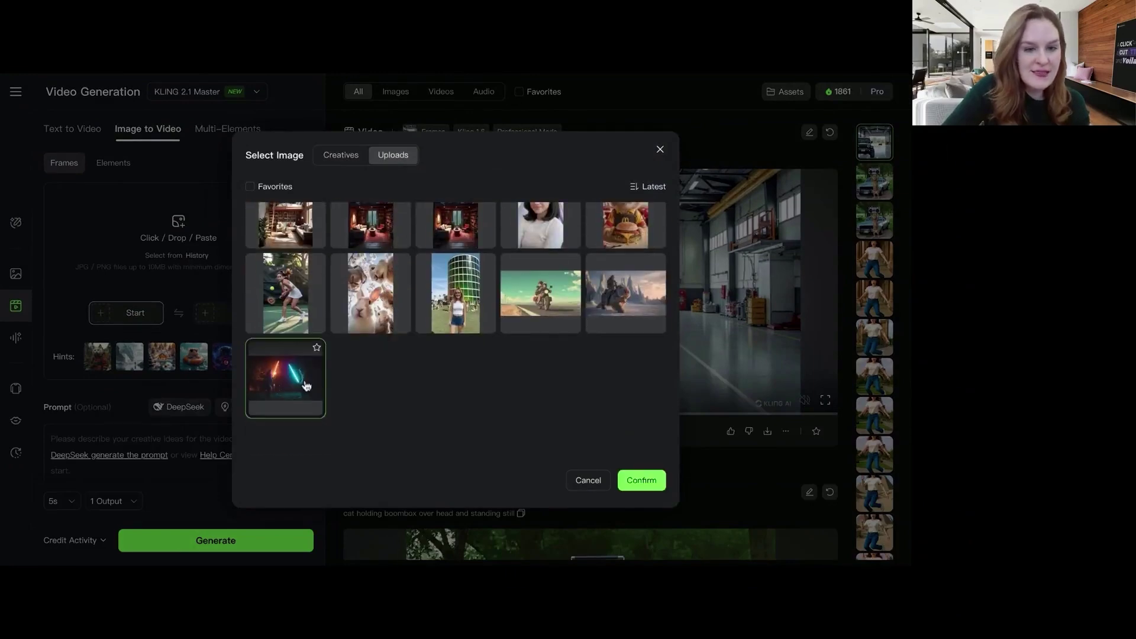
pyautogui.click(639, 478)
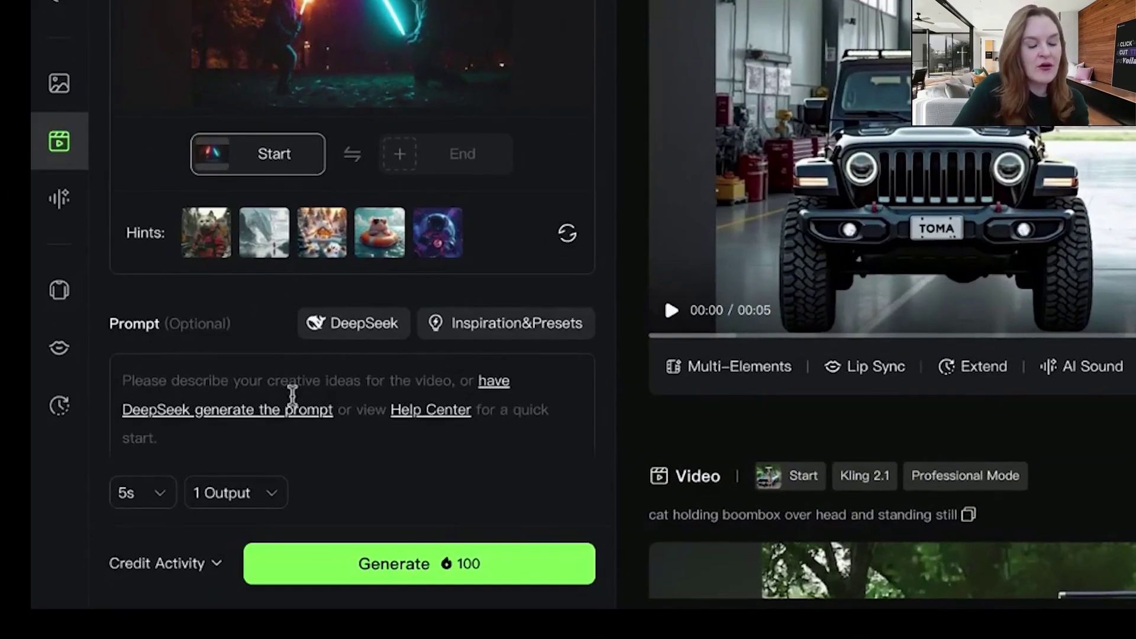
# - Write the prompt for a night-time lightsaber battle in a dark park
pyautogui.click(293, 394)
pyautogui.write('two')
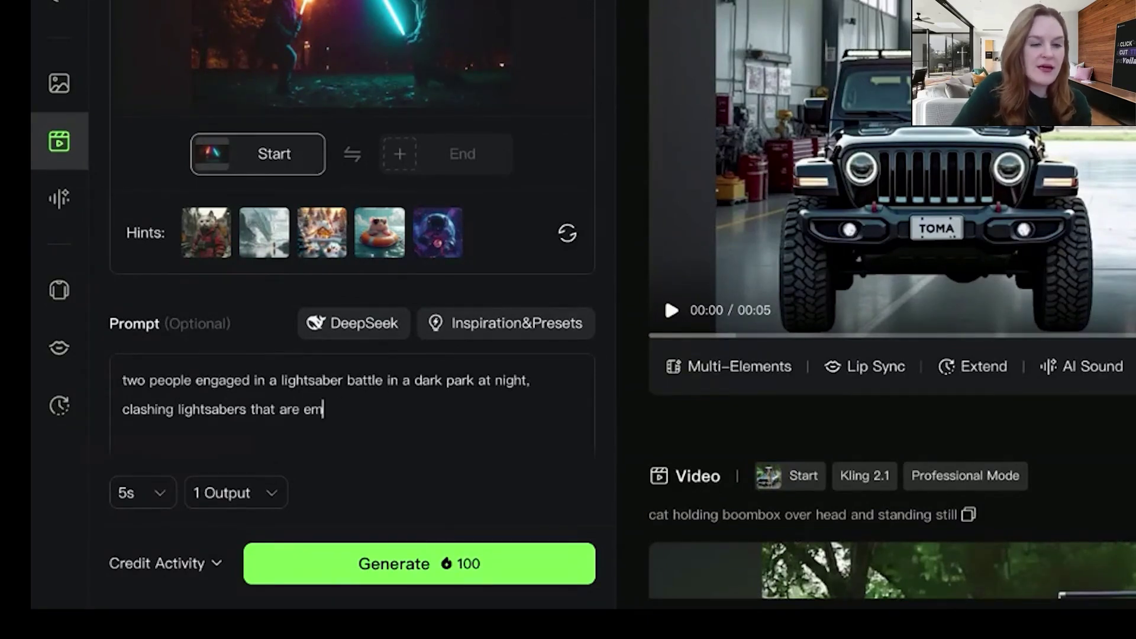
pyautogui.scroll(-6, 259, 350)
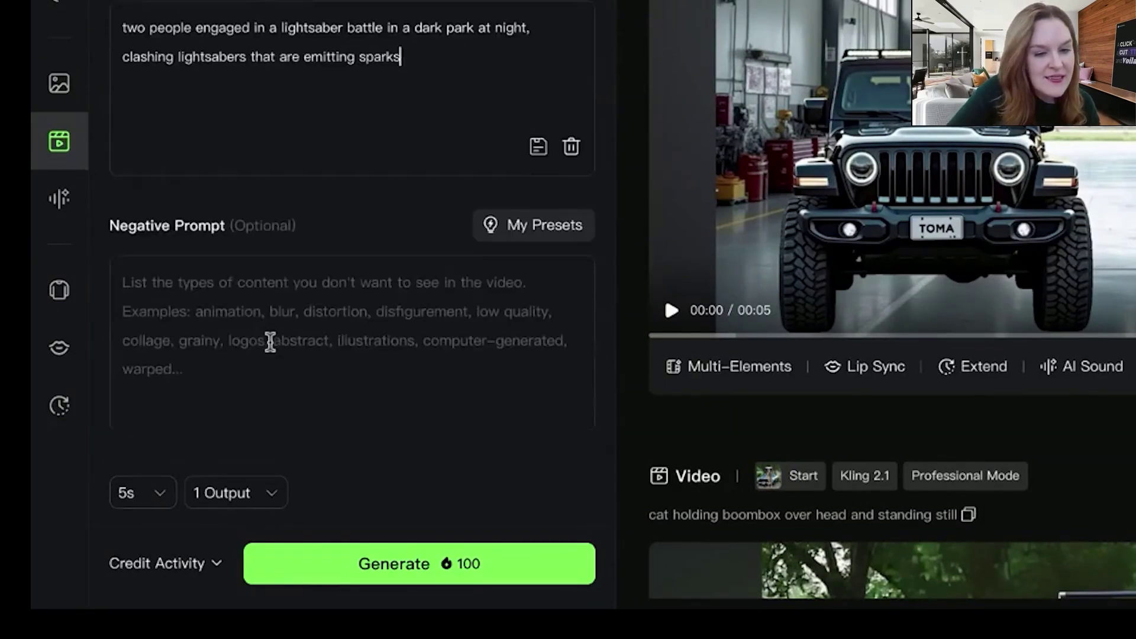
pyautogui.scroll(-1, 438, 63)
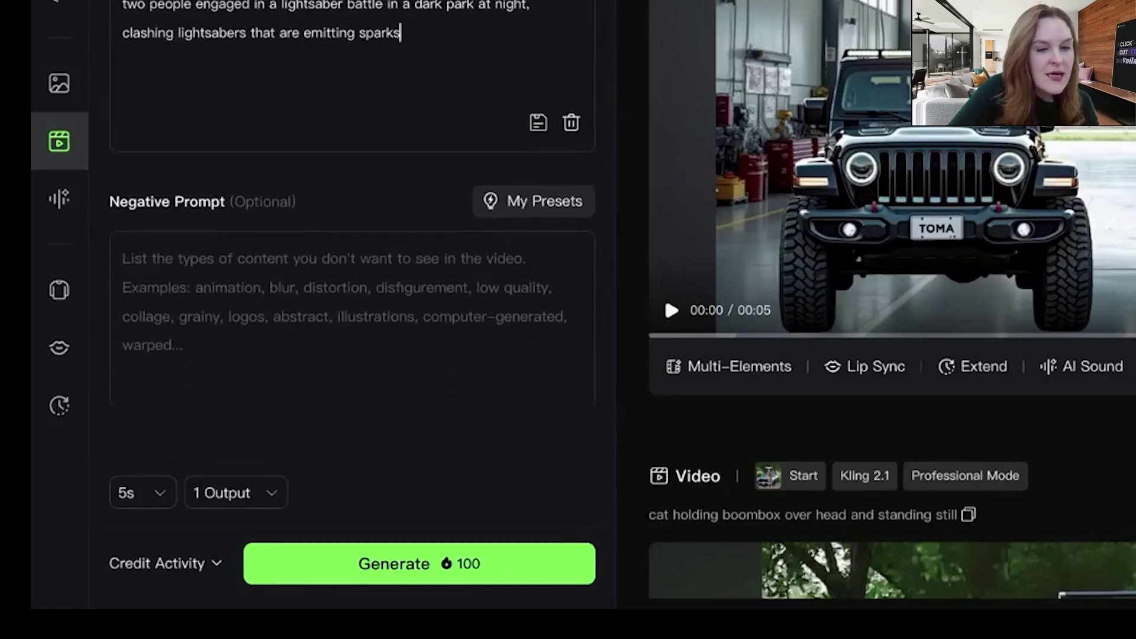
# - Add the 'the camera follows the subject moving' preset and generate the clip
pyautogui.click(488, 0)
pyautogui.moveTo(735, 116)
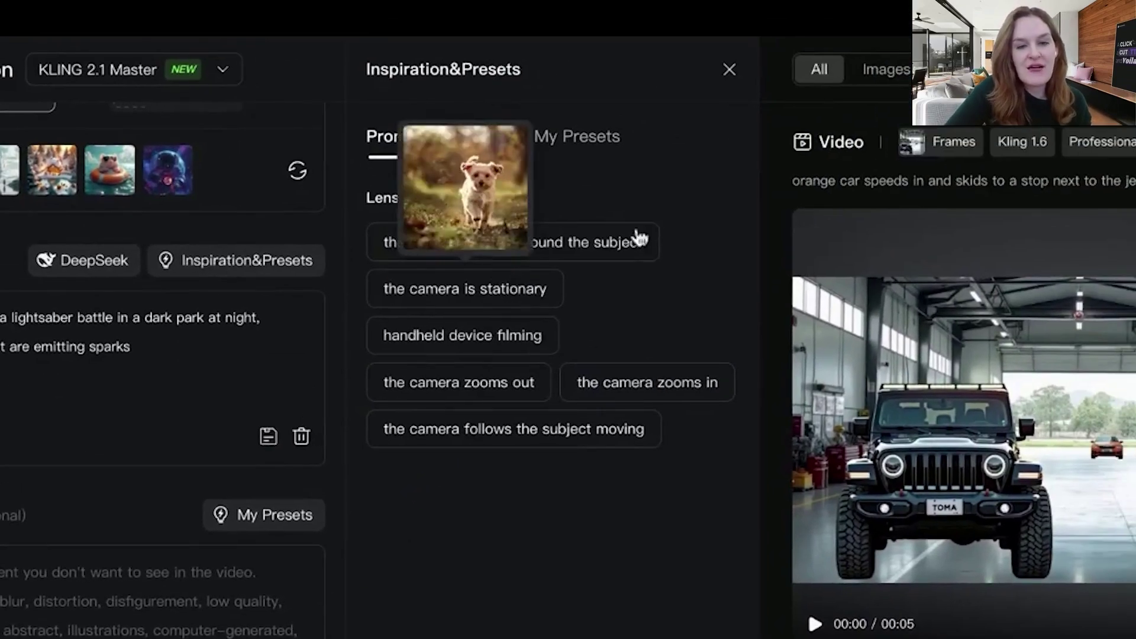
pyautogui.moveTo(531, 402)
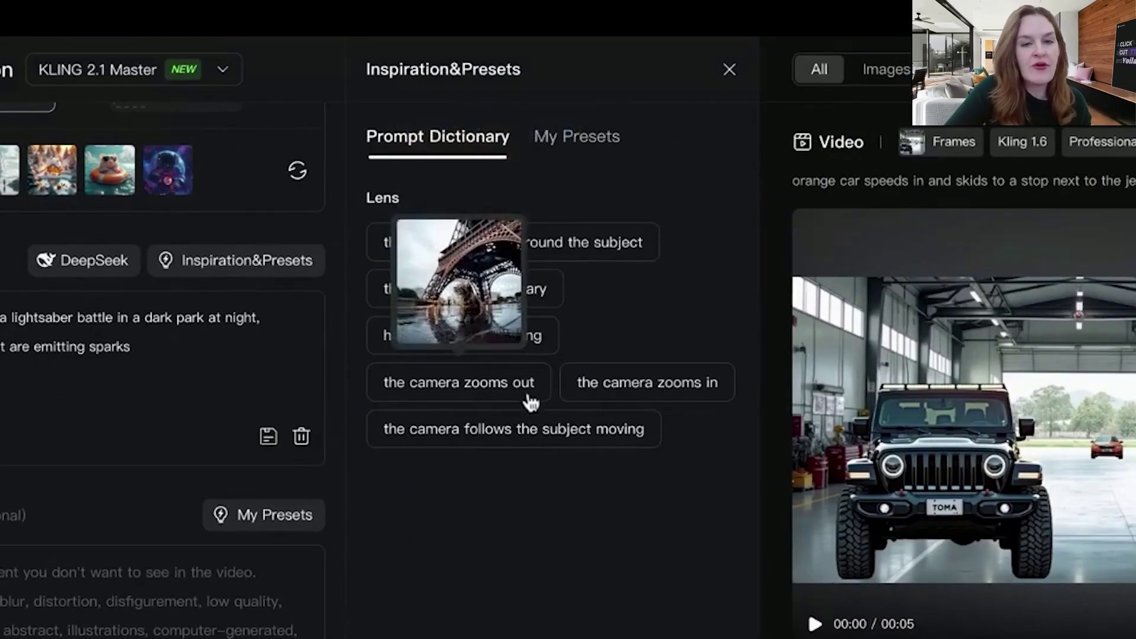
pyautogui.moveTo(533, 431)
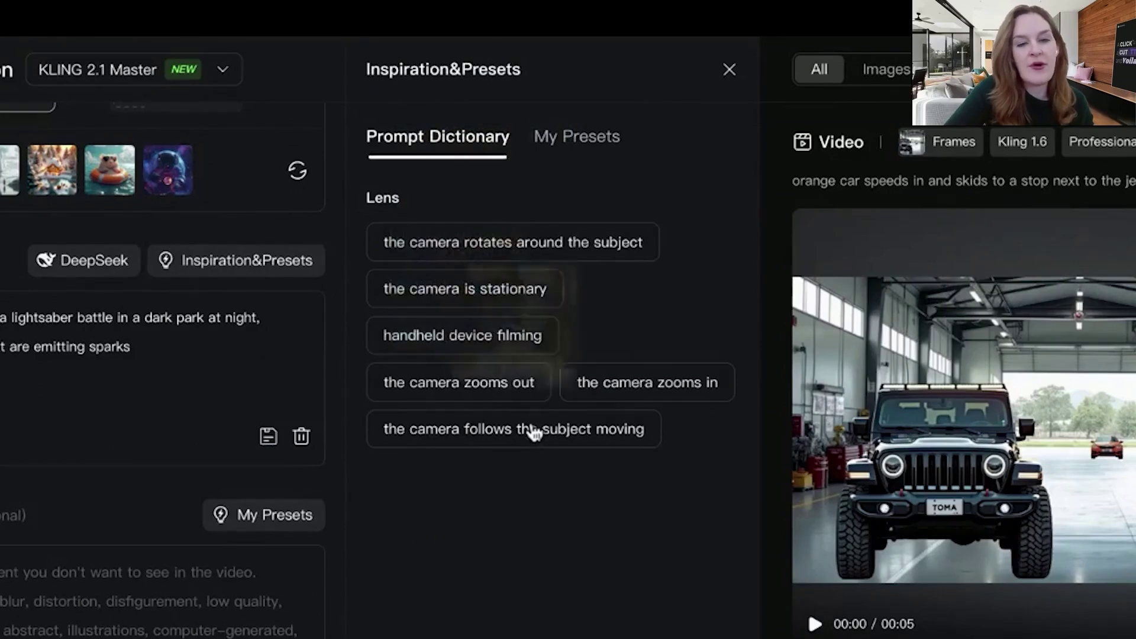
pyautogui.click(458, 444)
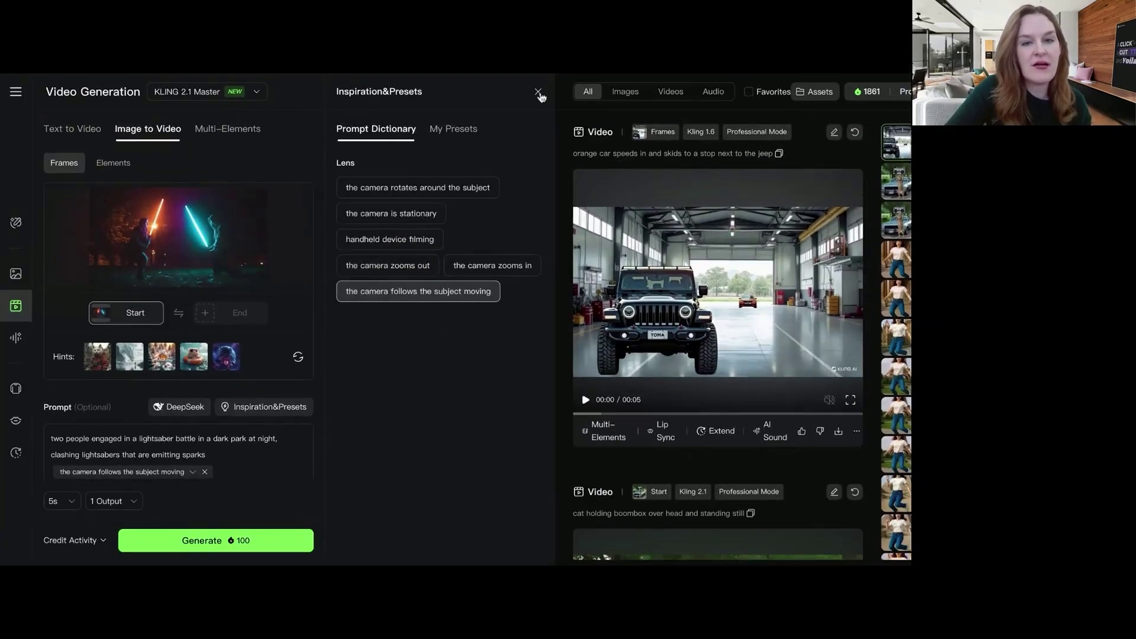
pyautogui.click(538, 93)
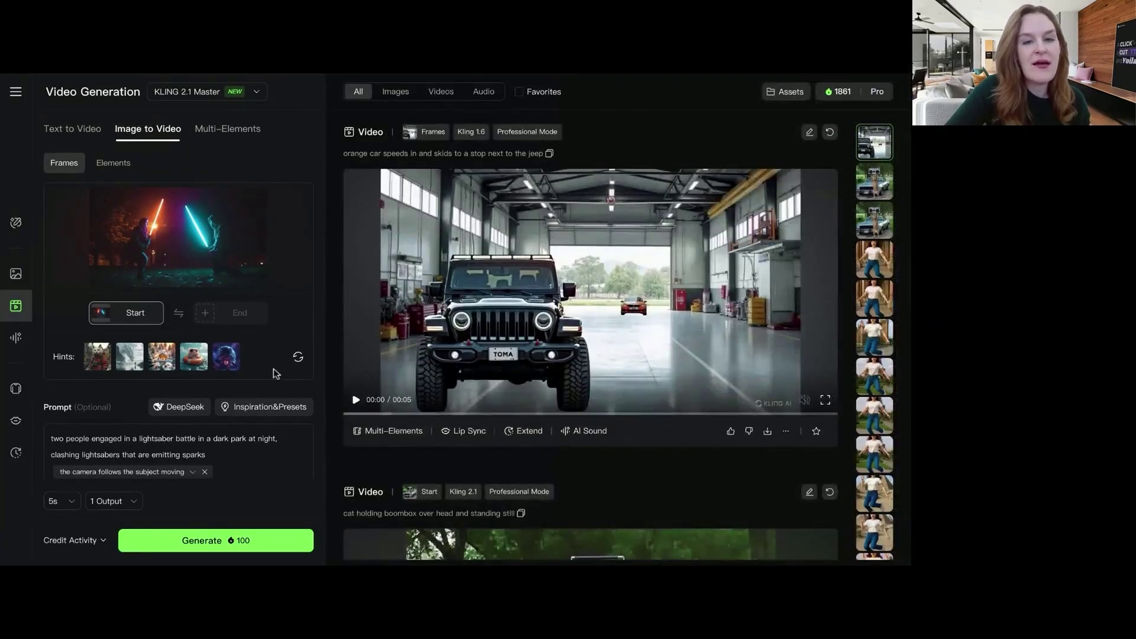
pyautogui.click(185, 542)
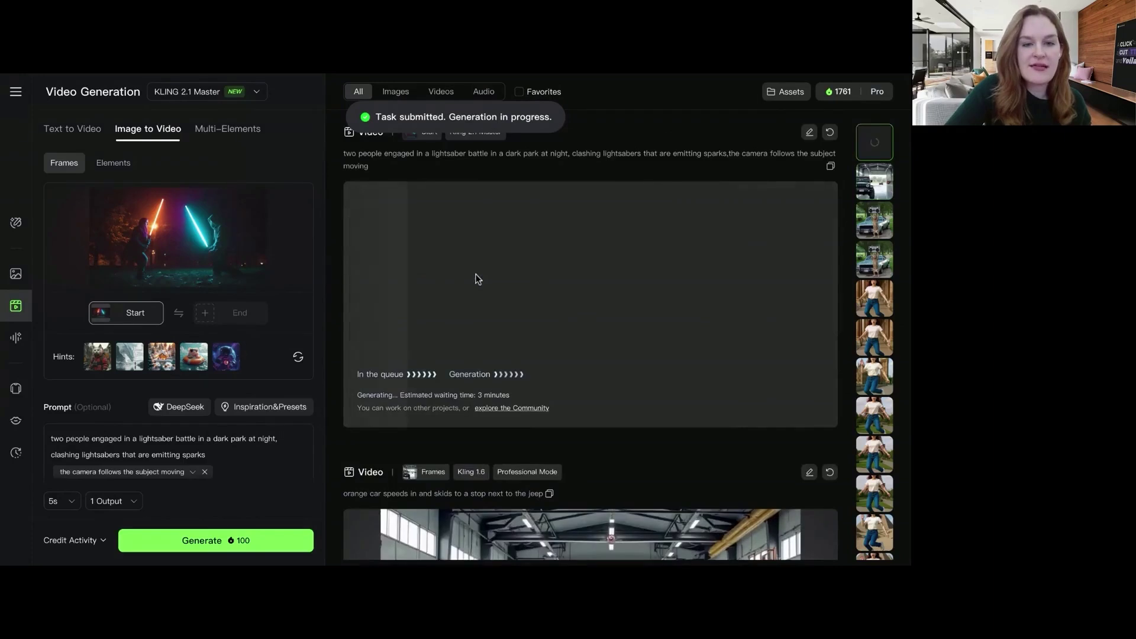
# - Replace the start frame with the boombox cat image from uploads
pyautogui.click(190, 242)
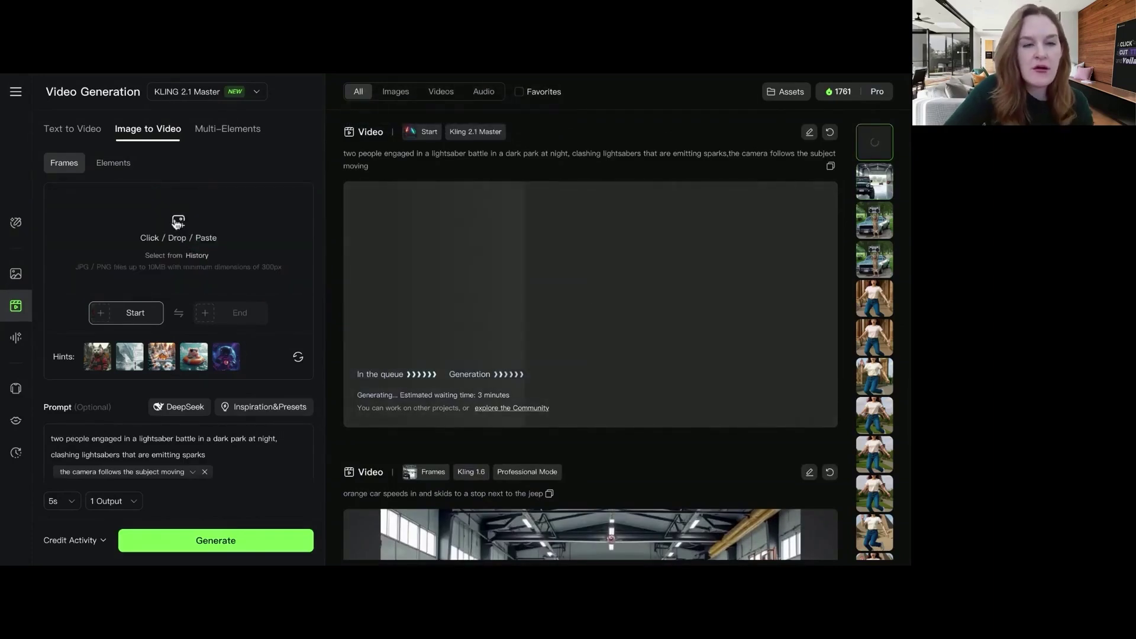
pyautogui.click(197, 256)
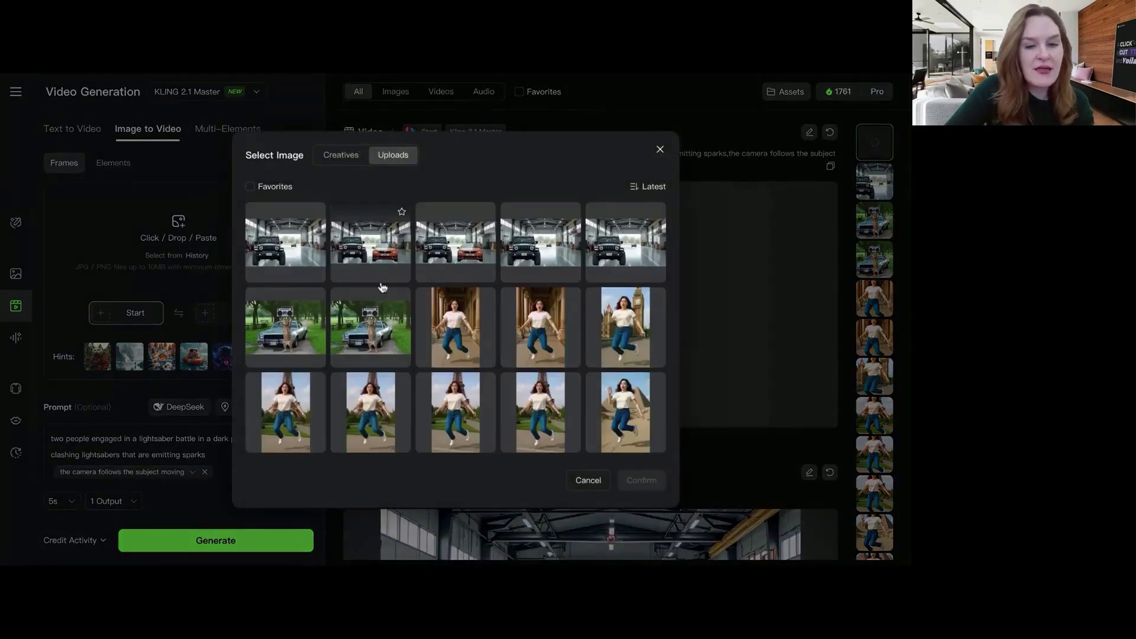
pyautogui.scroll(-1, 382, 288)
pyautogui.scroll(1, 382, 287)
pyautogui.scroll(1, 339, 290)
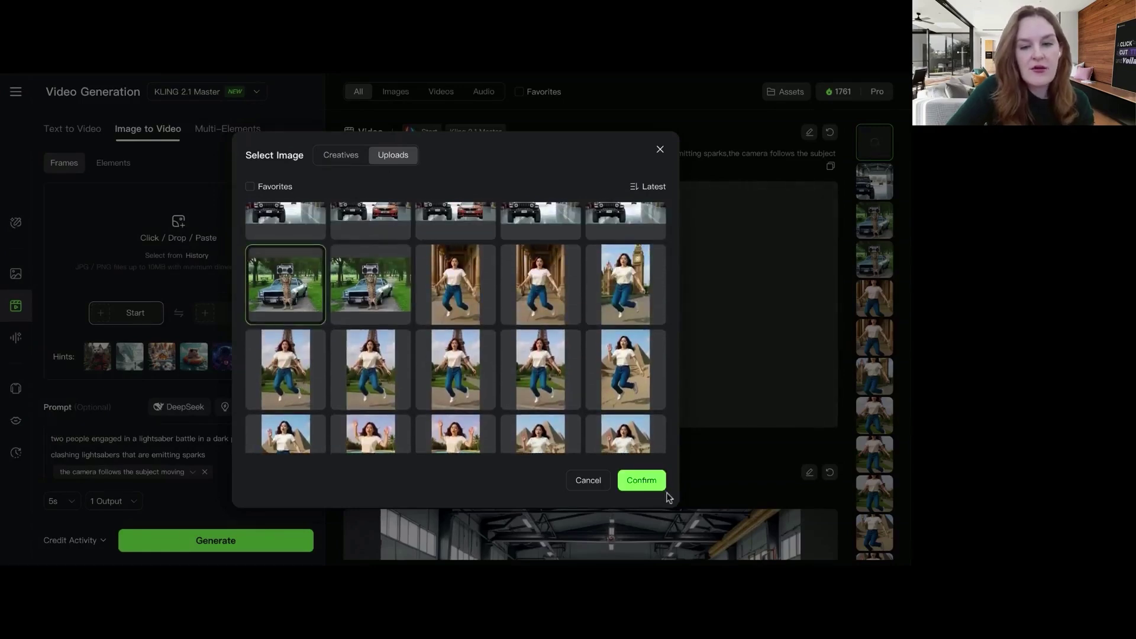
pyautogui.click(658, 487)
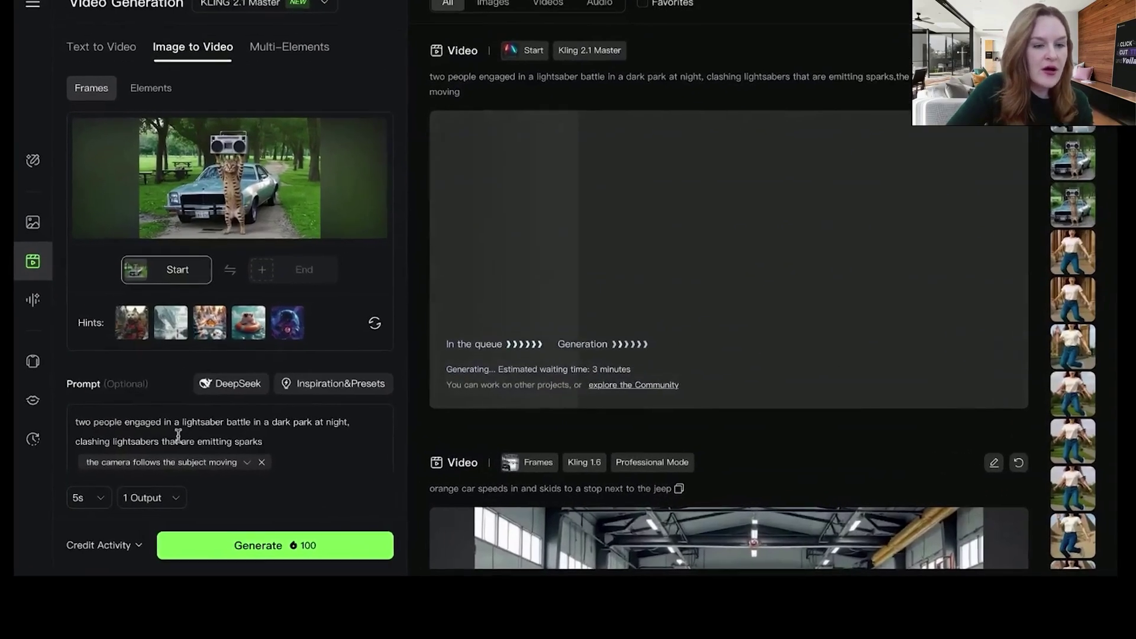
# - Replace the prompt with the cat setting the boombox down and walking off screen, then generate
pyautogui.tripleClick(135, 448)
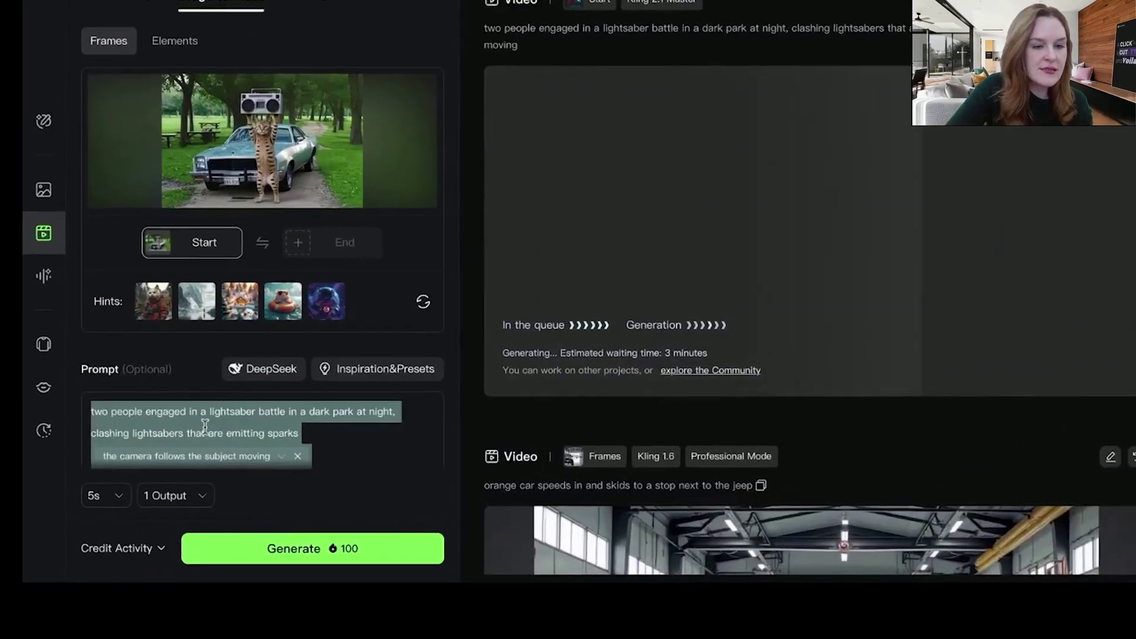
pyautogui.click(298, 456)
pyautogui.click(324, 434)
pyautogui.hotkey('ctrl', 'a')
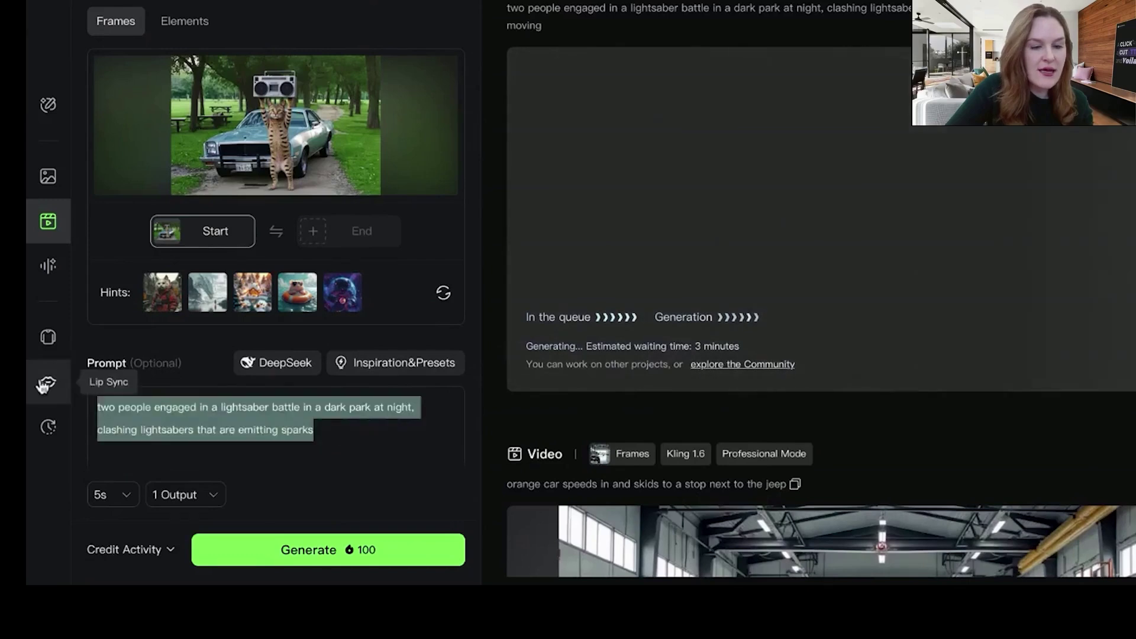
pyautogui.write('cat ')
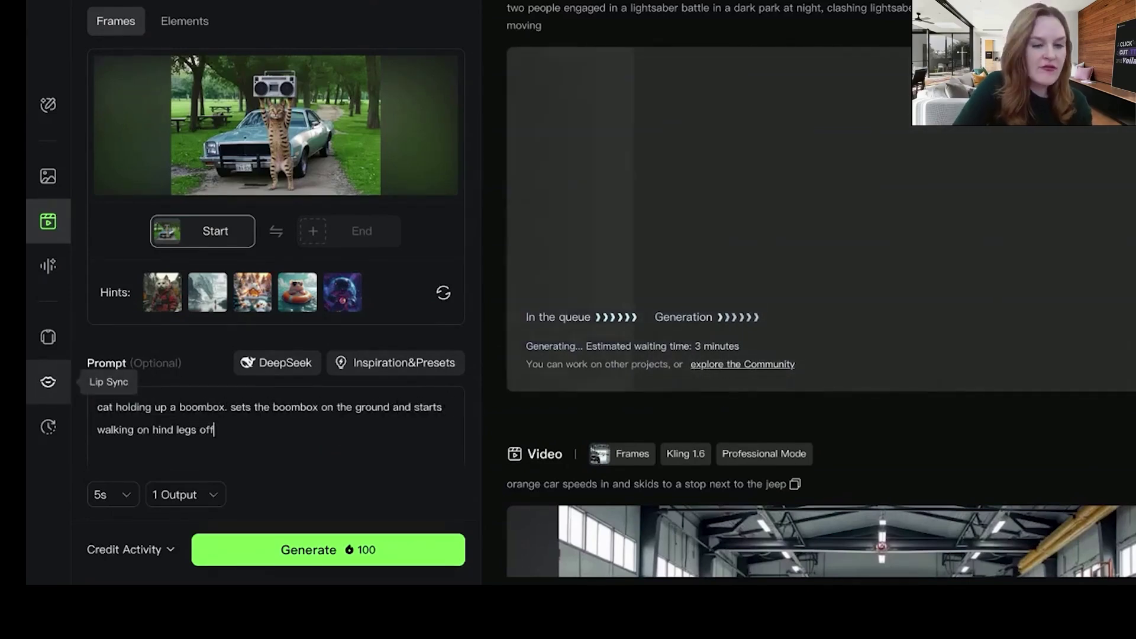
pyautogui.write(' screen')
pyautogui.click(261, 559)
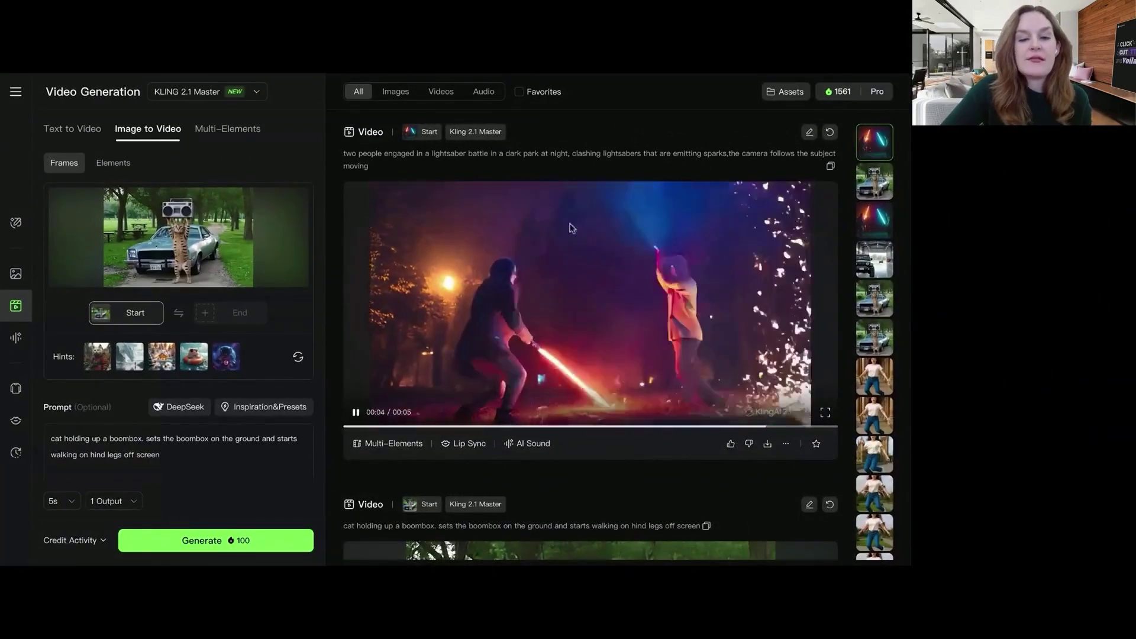
# - Watch the lightsaber clip and the boombox cat clip in detail, returning to the feed after each
pyautogui.click(498, 352)
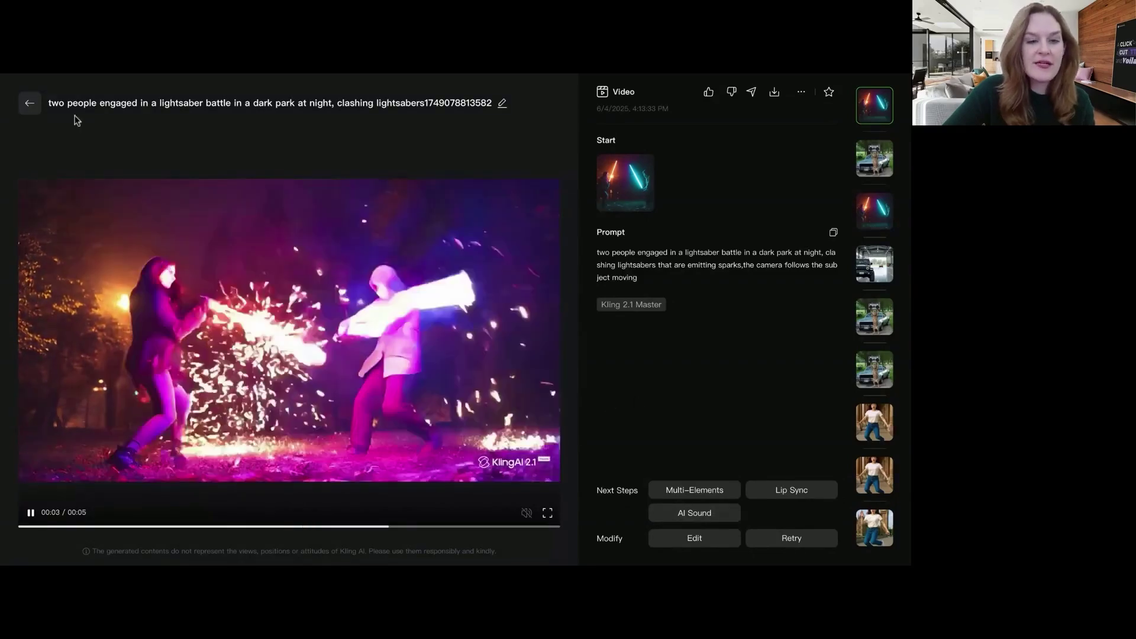
pyautogui.click(31, 104)
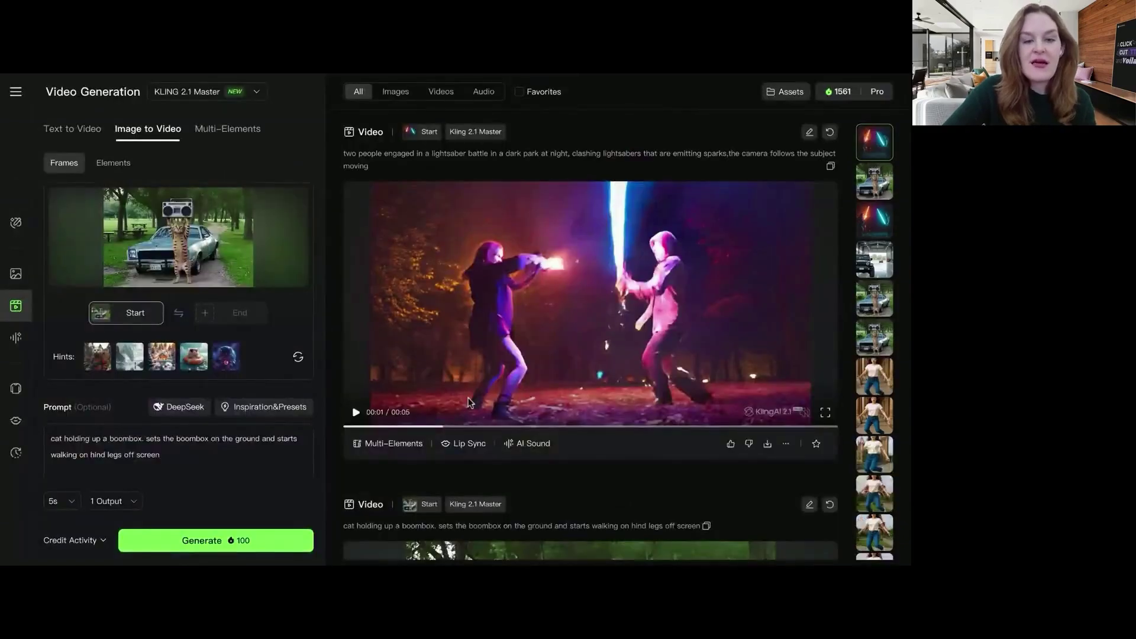
pyautogui.scroll(-5, 469, 403)
pyautogui.click(689, 396)
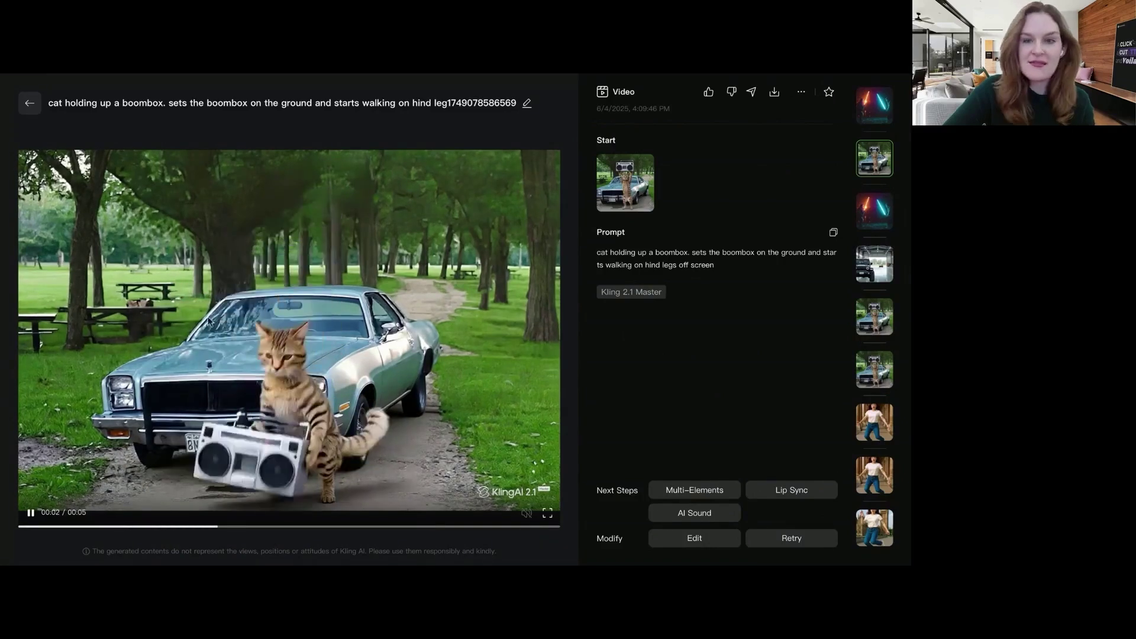
pyautogui.click(28, 105)
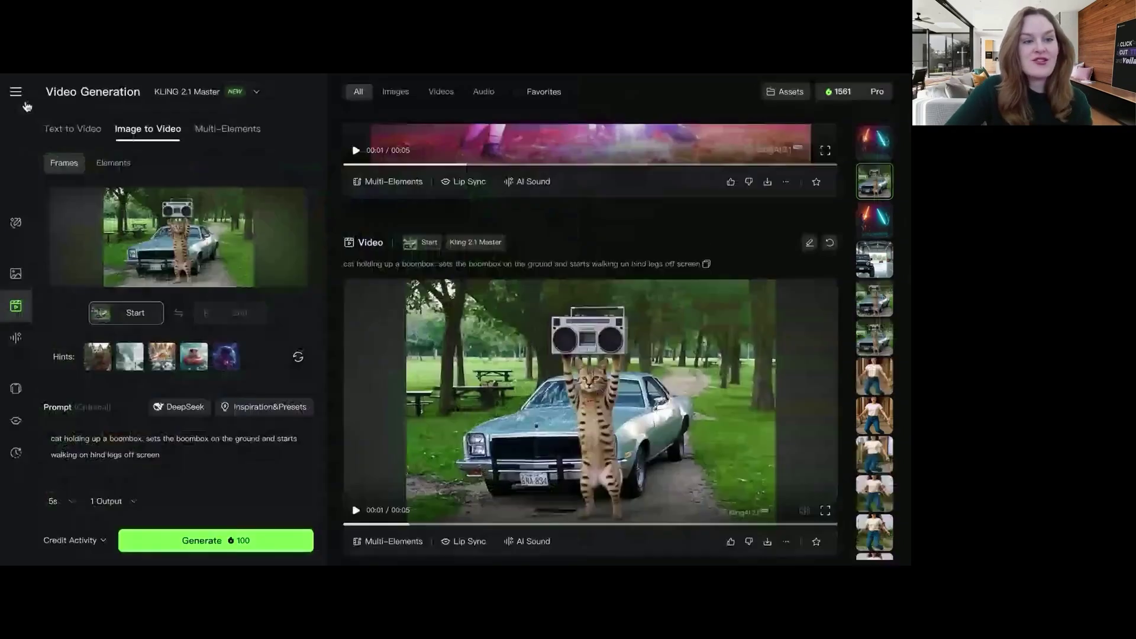
pyautogui.scroll(4, 527, 228)
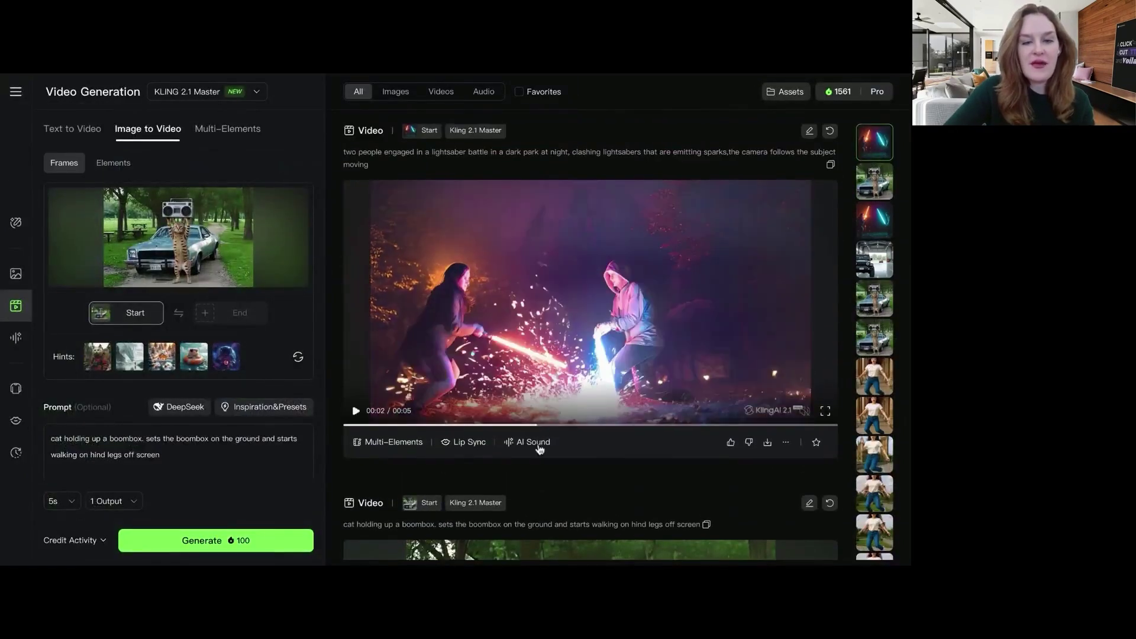
# - Generate lightsaber sound effects for the battle clip using the auto-suggested description
pyautogui.click(535, 443)
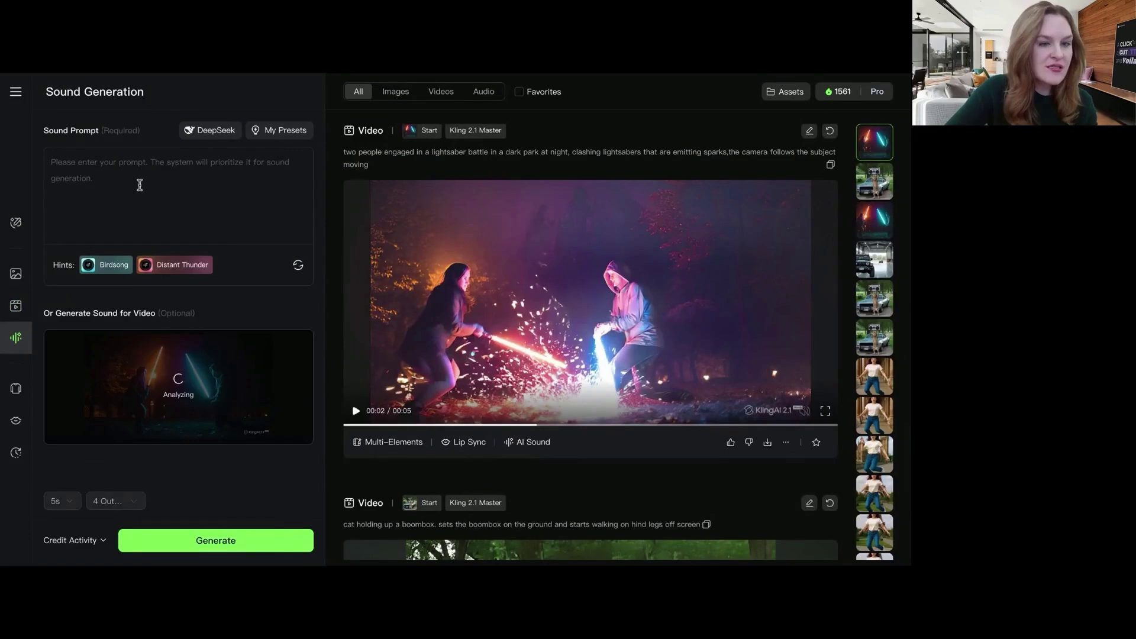
pyautogui.write('lightsaber battle')
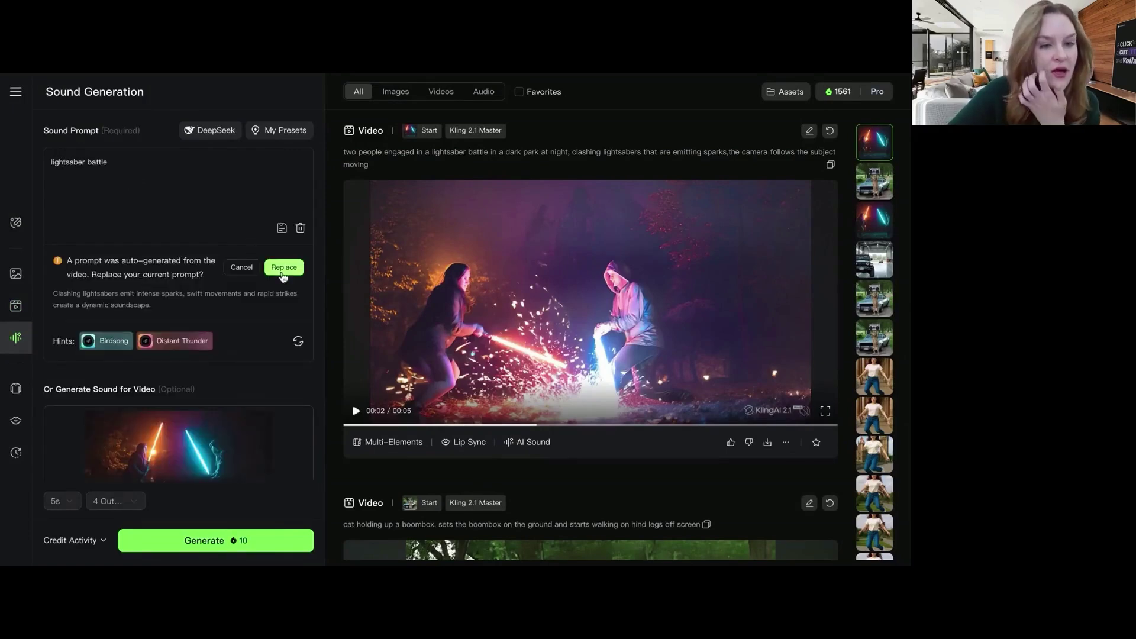
pyautogui.click(282, 272)
pyautogui.moveTo(154, 387)
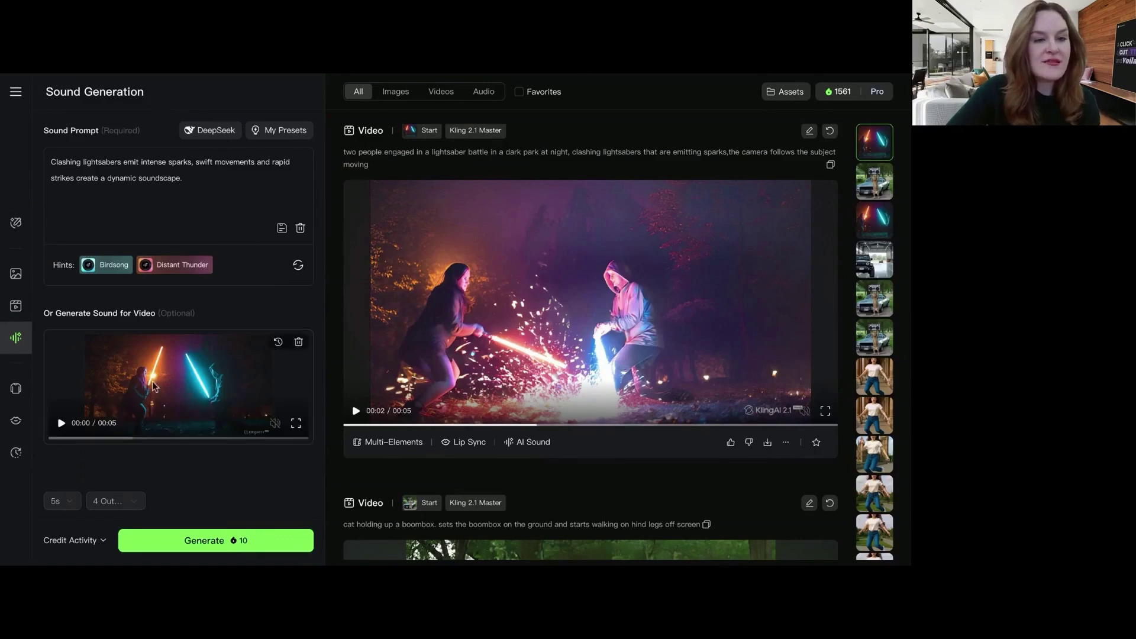
pyautogui.click(163, 540)
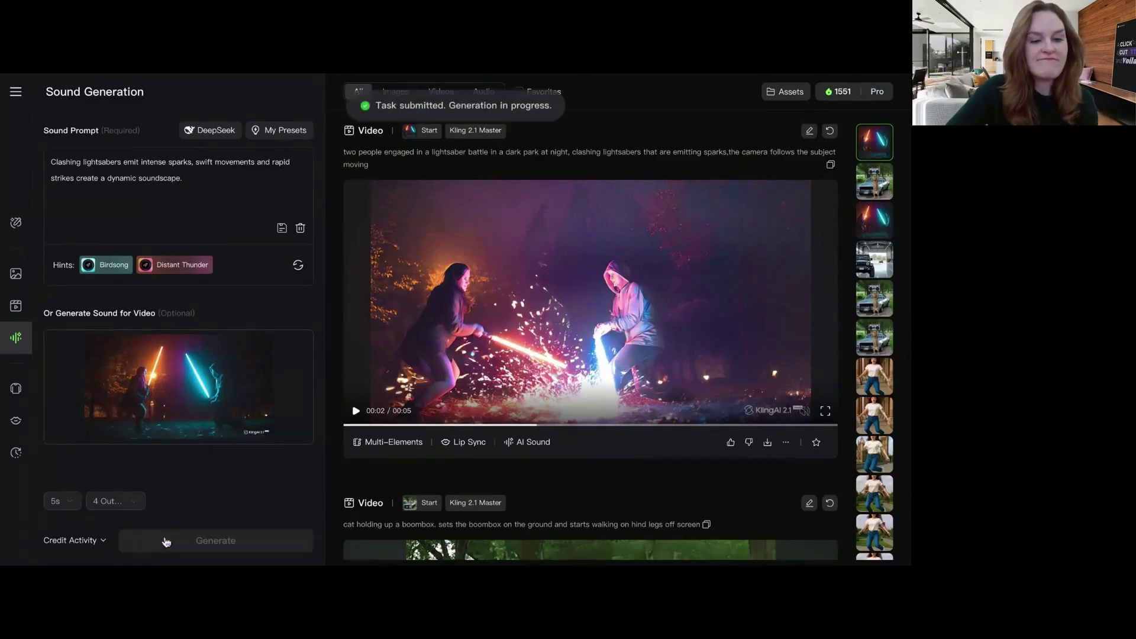
pyautogui.scroll(-2, 423, 313)
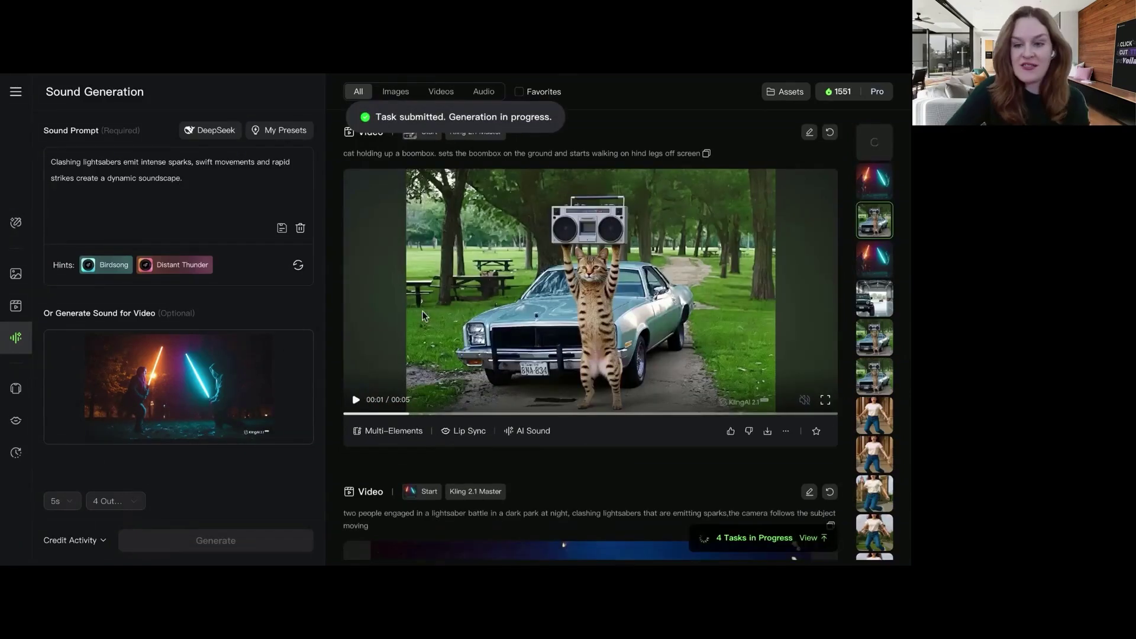
pyautogui.scroll(3, 455, 241)
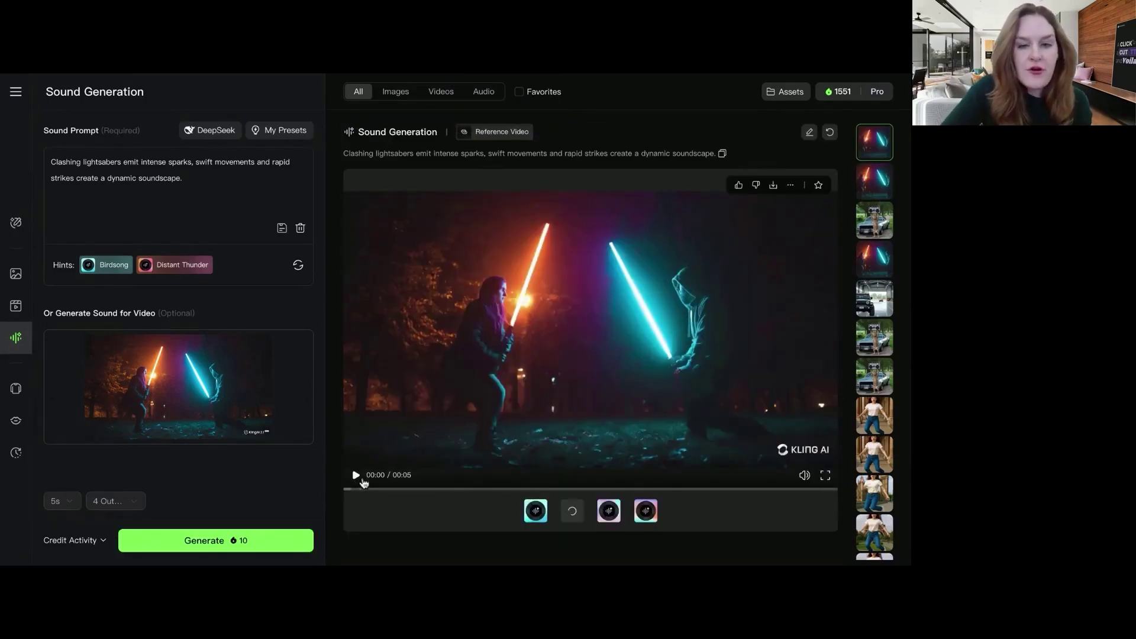
# - Audition the second and third sound variants, then download the video as MP4
pyautogui.click(356, 475)
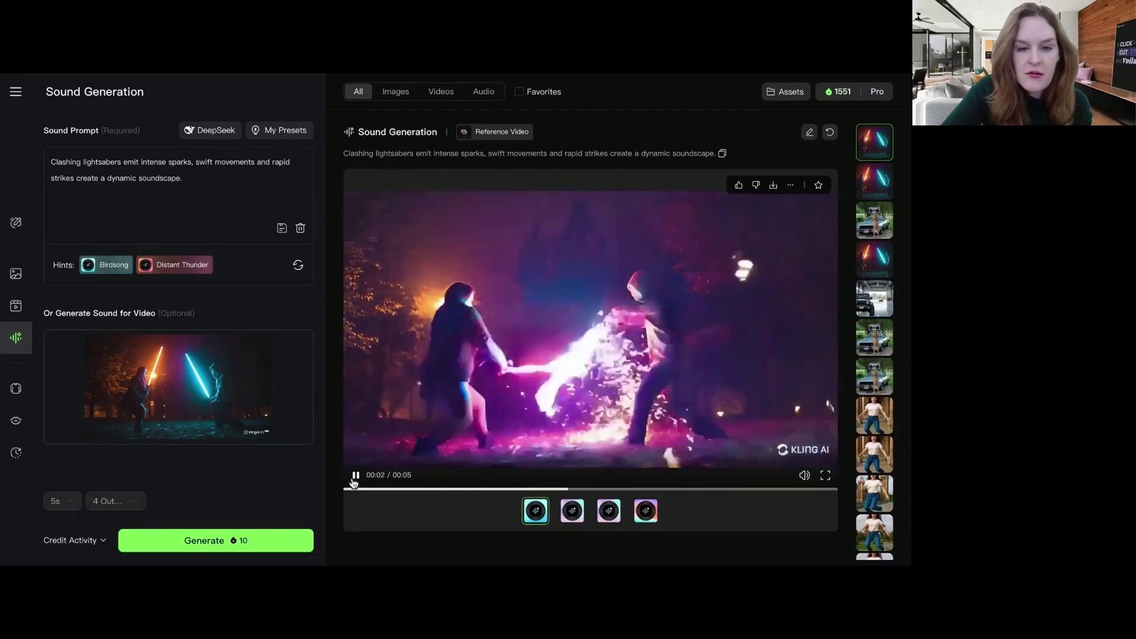
pyautogui.click(353, 482)
pyautogui.click(573, 510)
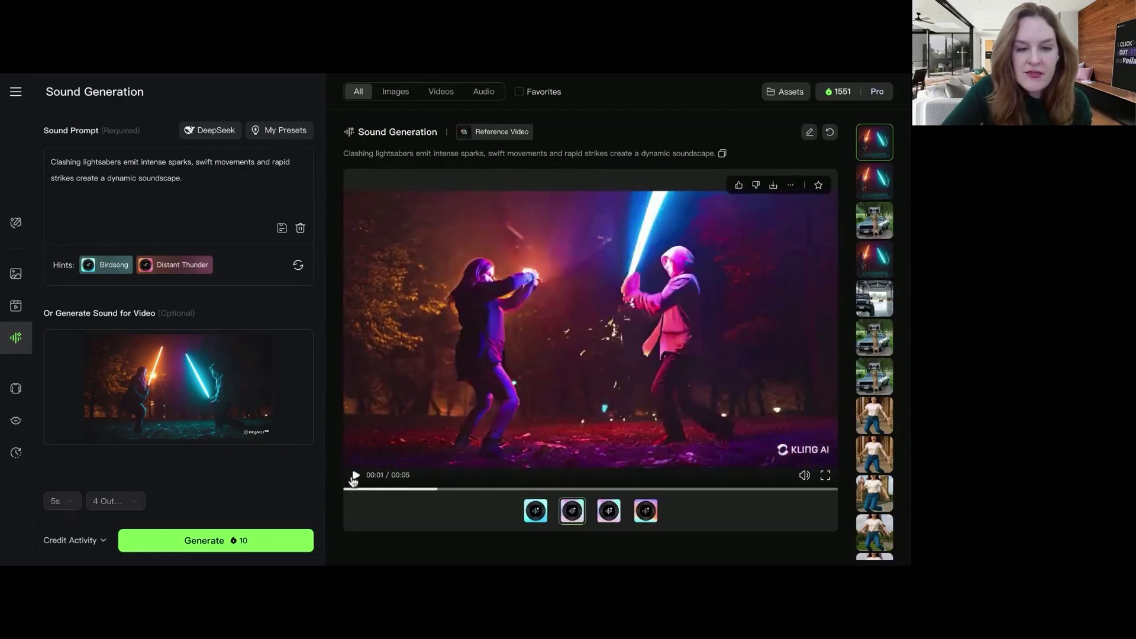
pyautogui.click(354, 476)
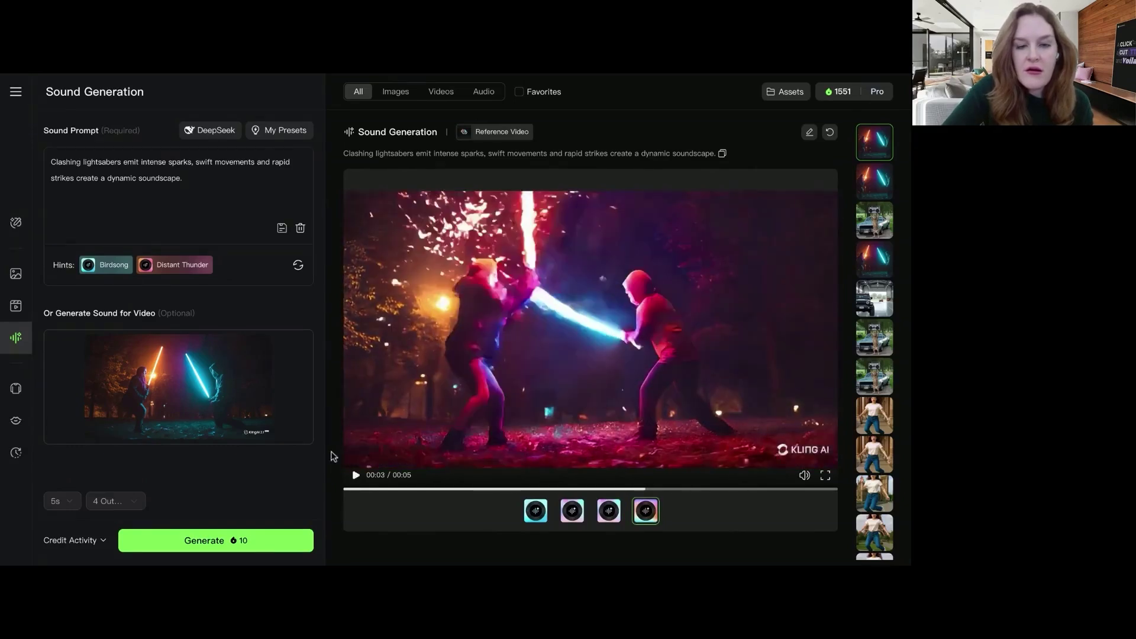
pyautogui.click(609, 510)
pyautogui.moveTo(773, 191)
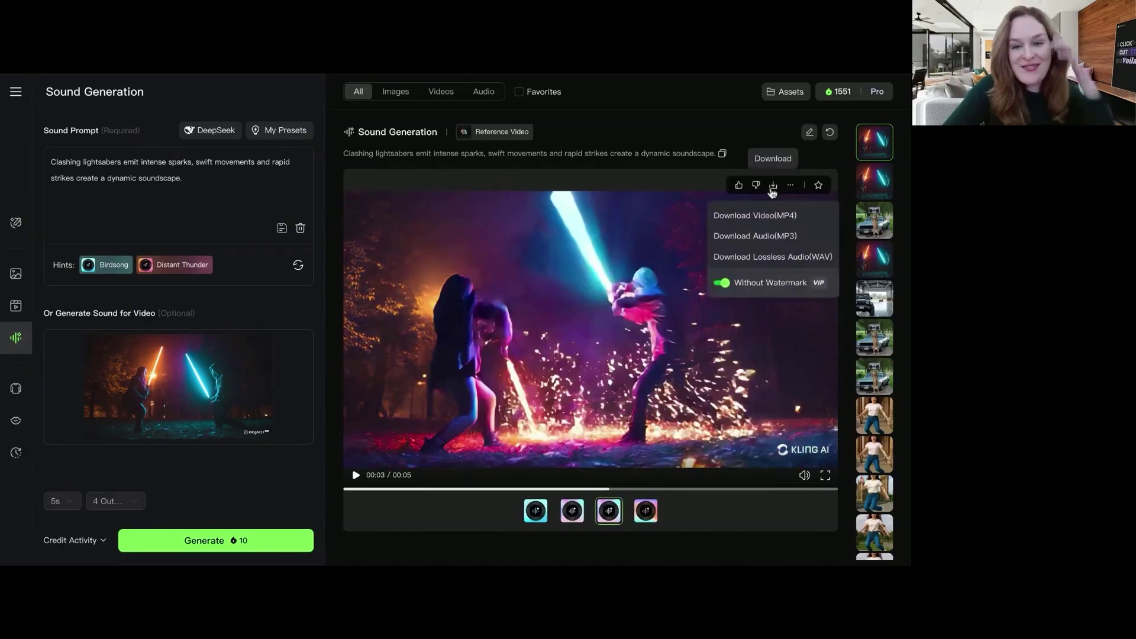
pyautogui.click(763, 217)
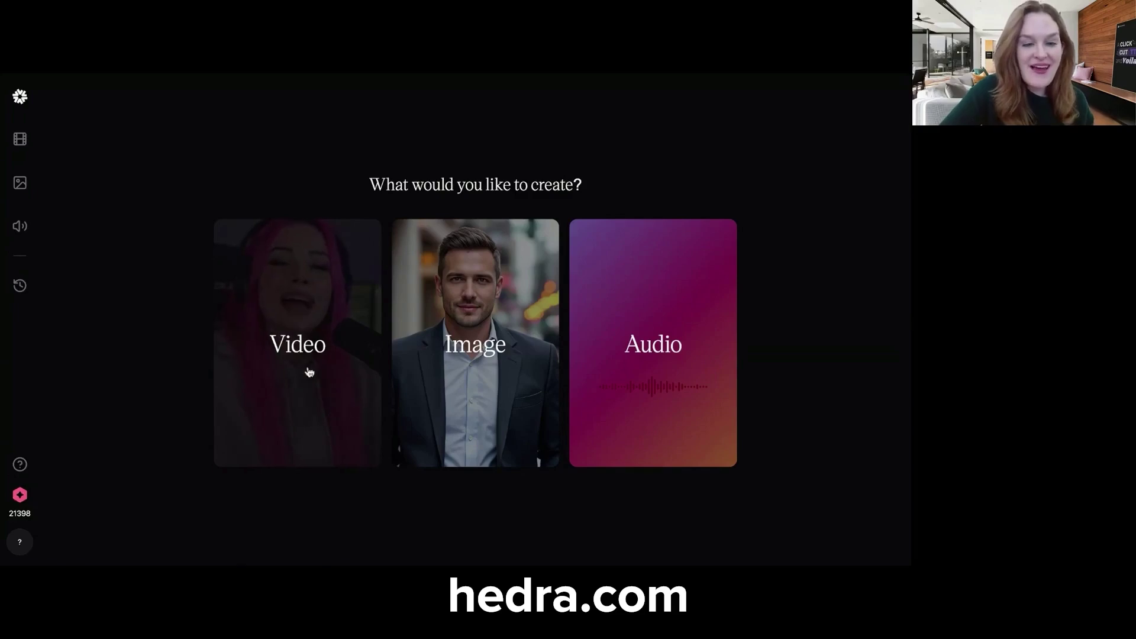
# - Start a new Hedra video, keeping 16:9, 720p and automatic duration
pyautogui.click(291, 340)
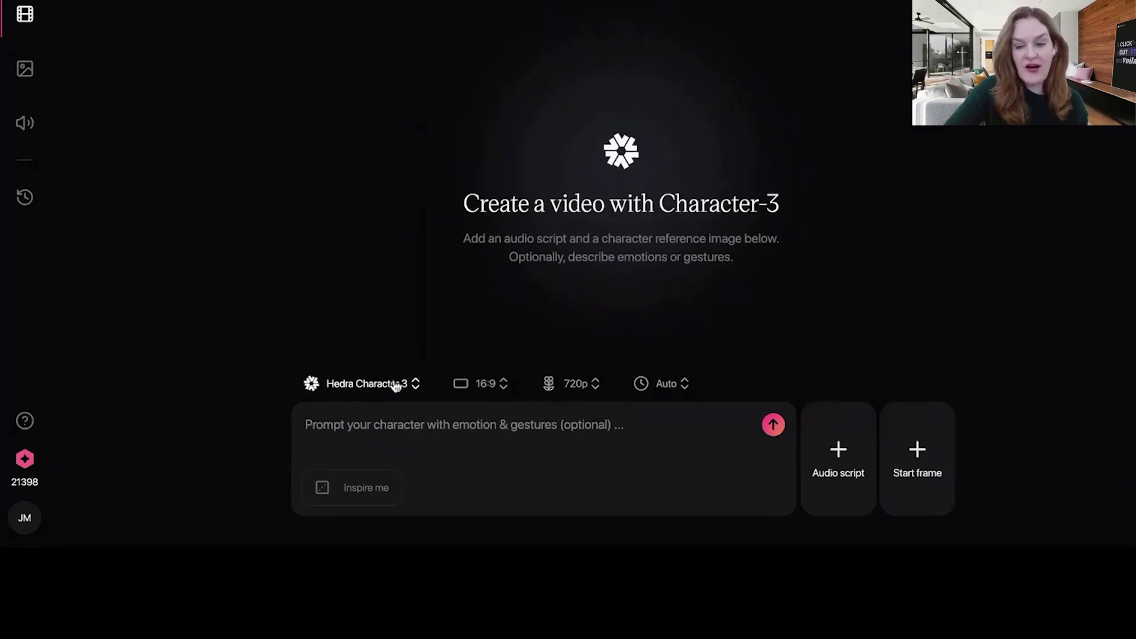
pyautogui.click(483, 386)
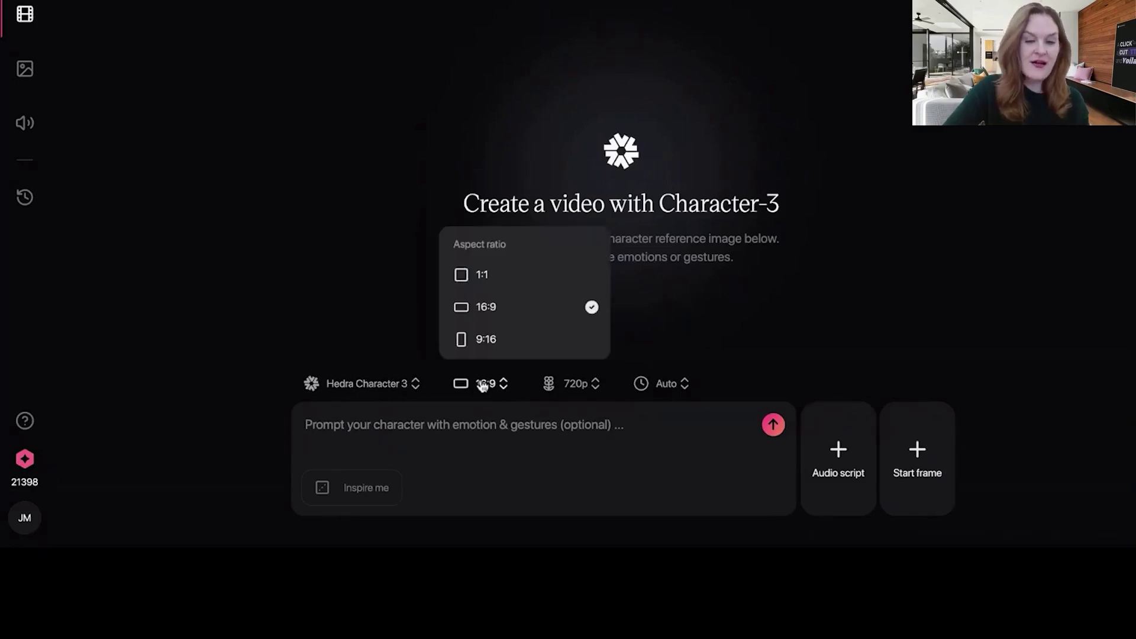
pyautogui.click(477, 383)
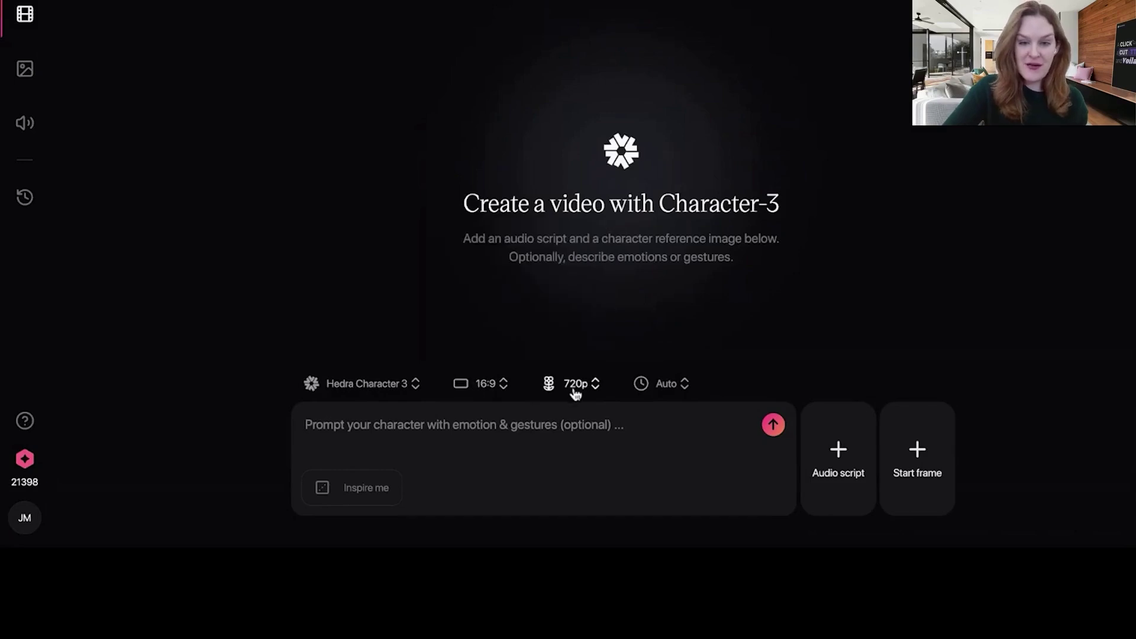
pyautogui.click(572, 392)
pyautogui.click(576, 391)
pyautogui.click(667, 388)
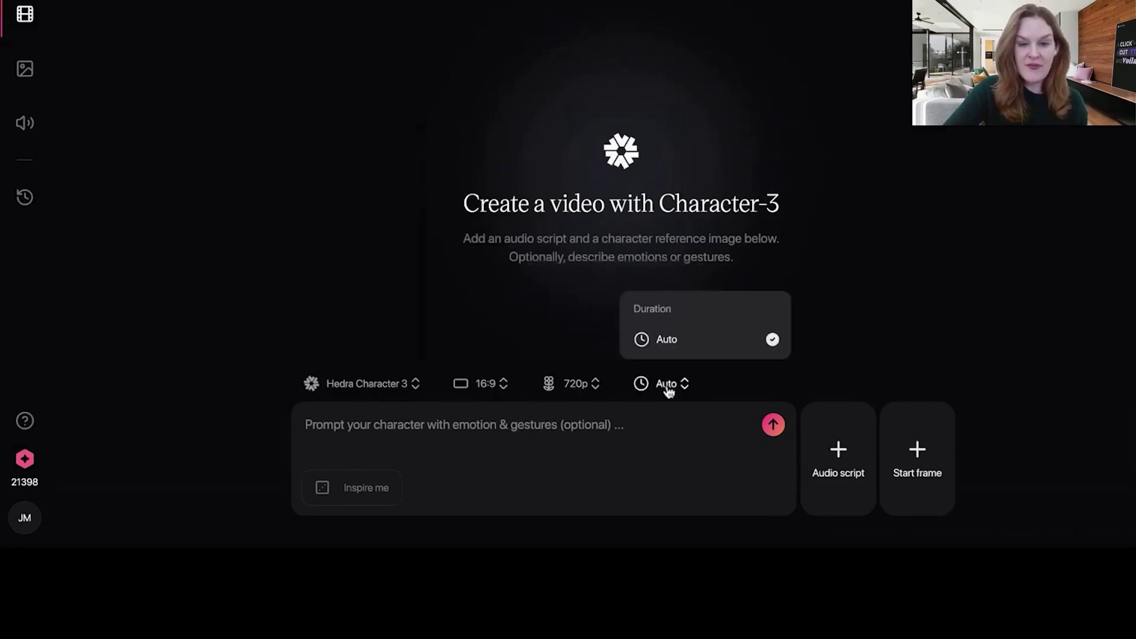
pyautogui.click(667, 388)
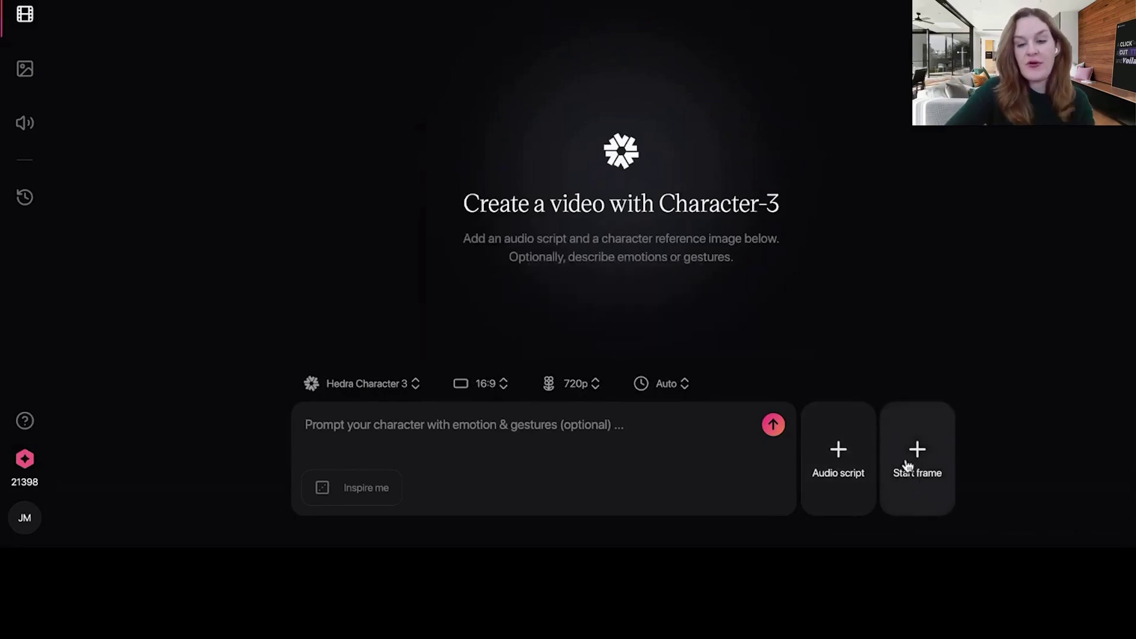
# - Upload the red-haired anime woman image as the start frame and move on to the audio script
pyautogui.click(909, 465)
pyautogui.click(922, 373)
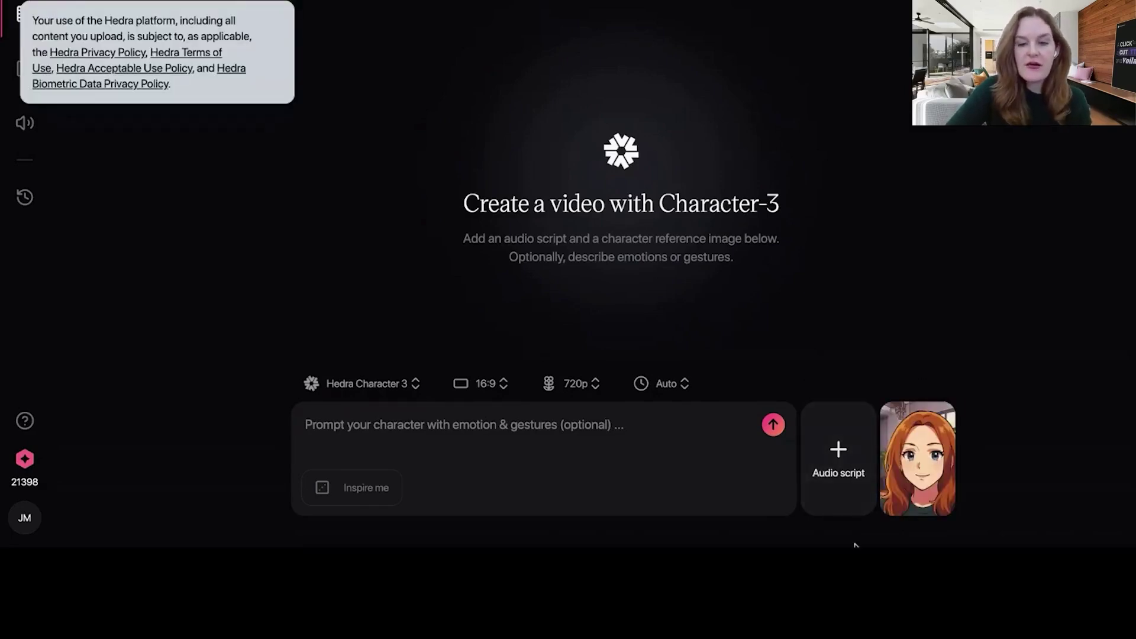
pyautogui.click(825, 467)
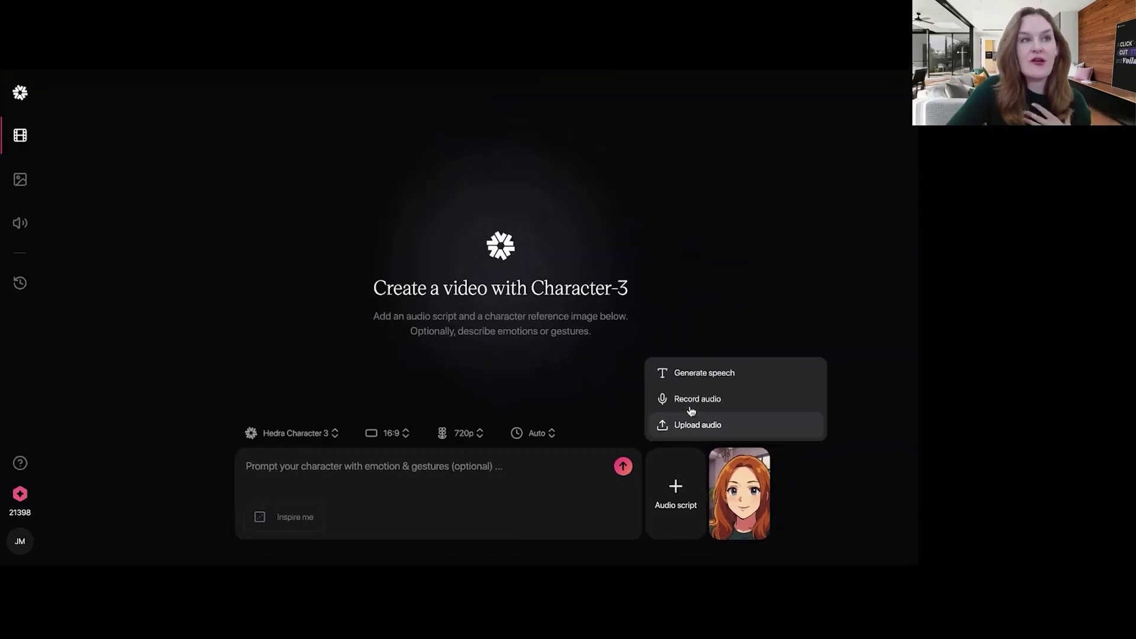
# - Start a generated speech and look through the voice list and voice-cloning page
pyautogui.click(697, 378)
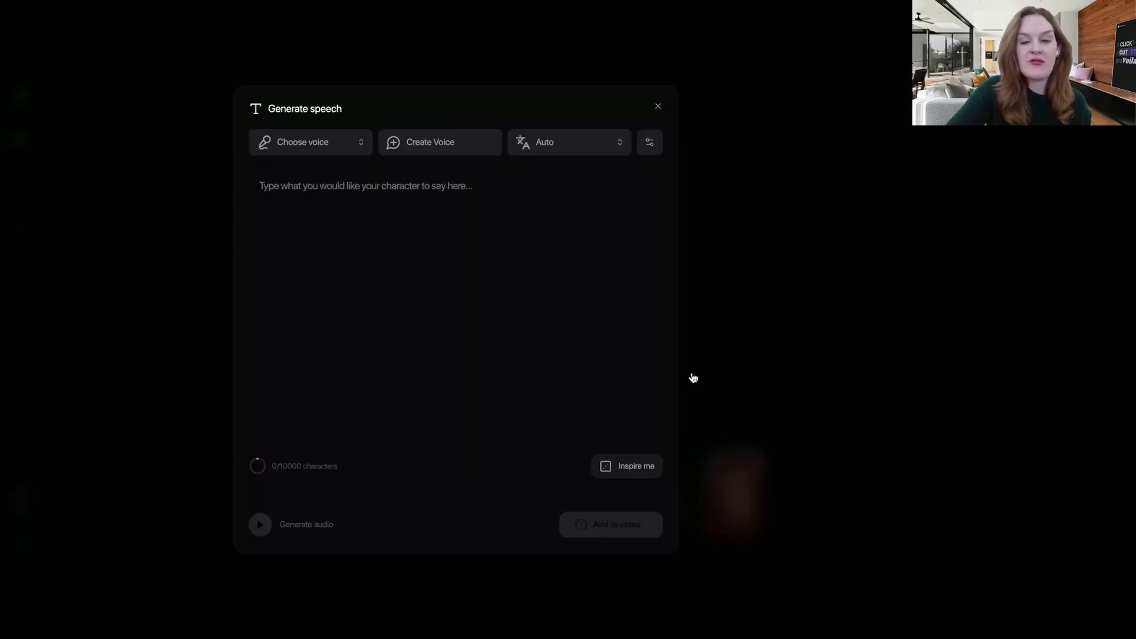
pyautogui.click(322, 148)
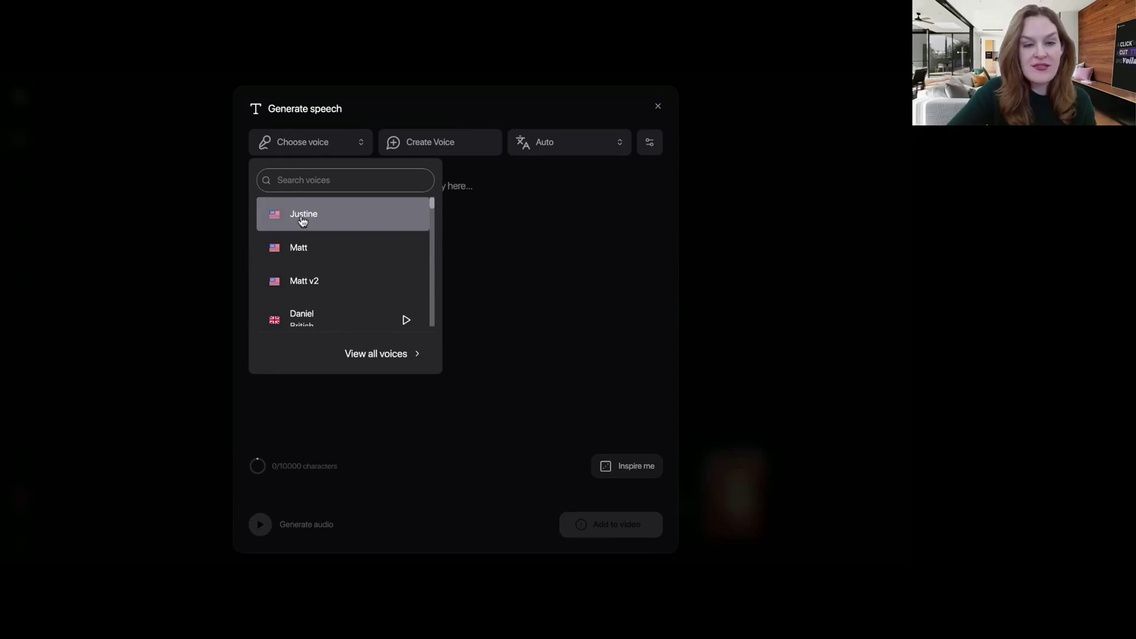
pyautogui.click(423, 142)
pyautogui.click(424, 142)
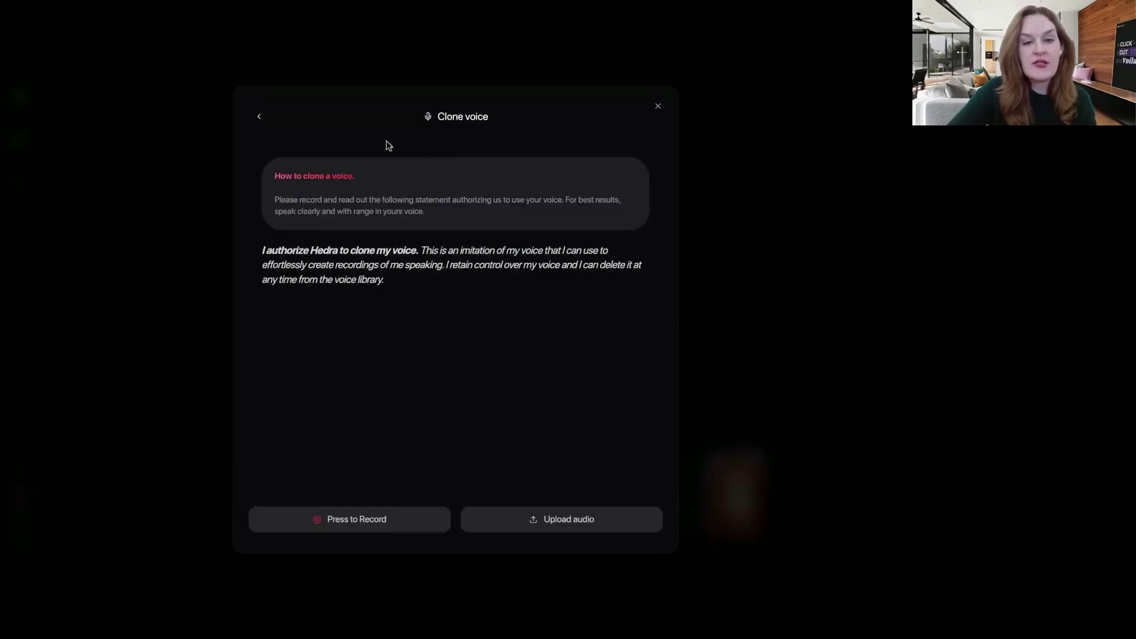
pyautogui.click(255, 116)
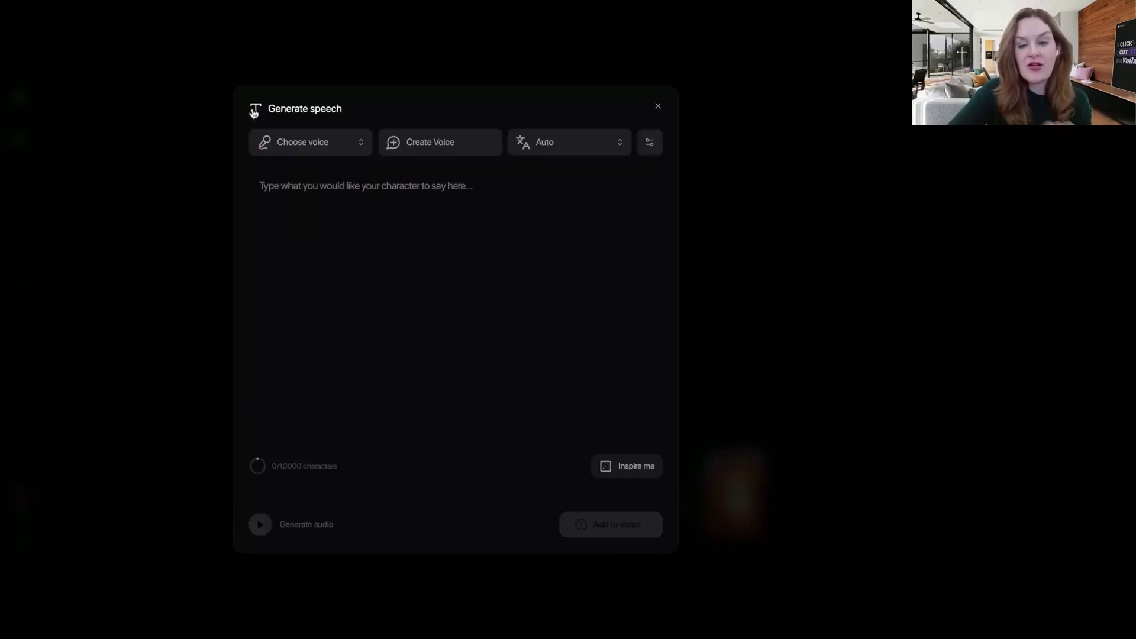
# - Pick the Justine preset voice, write the 'Hi!' script, and add the speech to the video
pyautogui.click(343, 150)
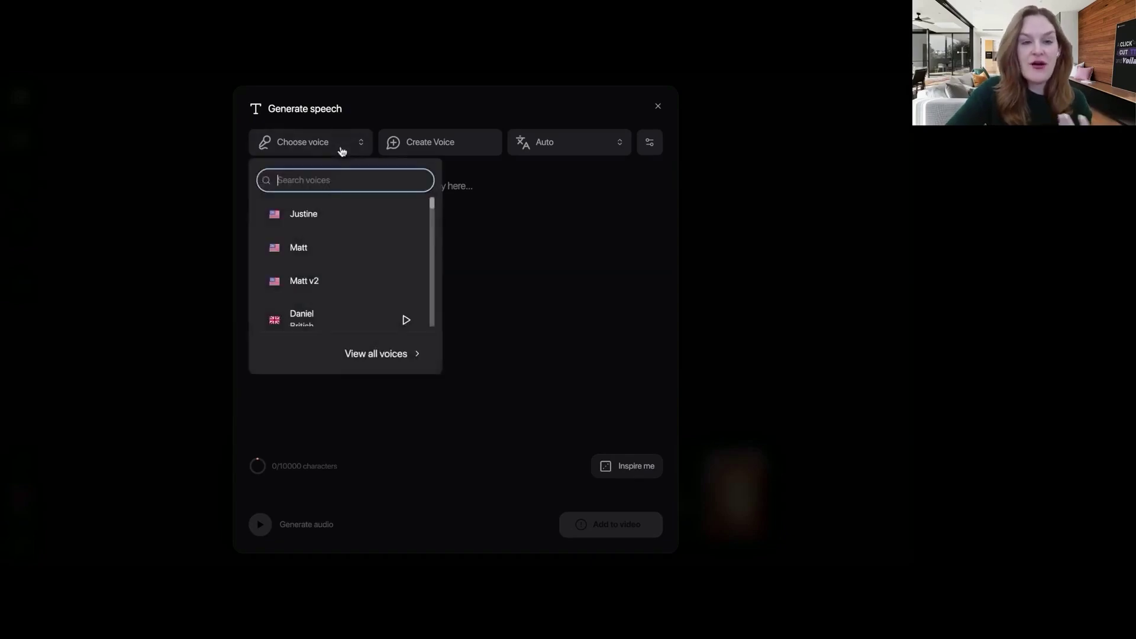
pyautogui.click(323, 217)
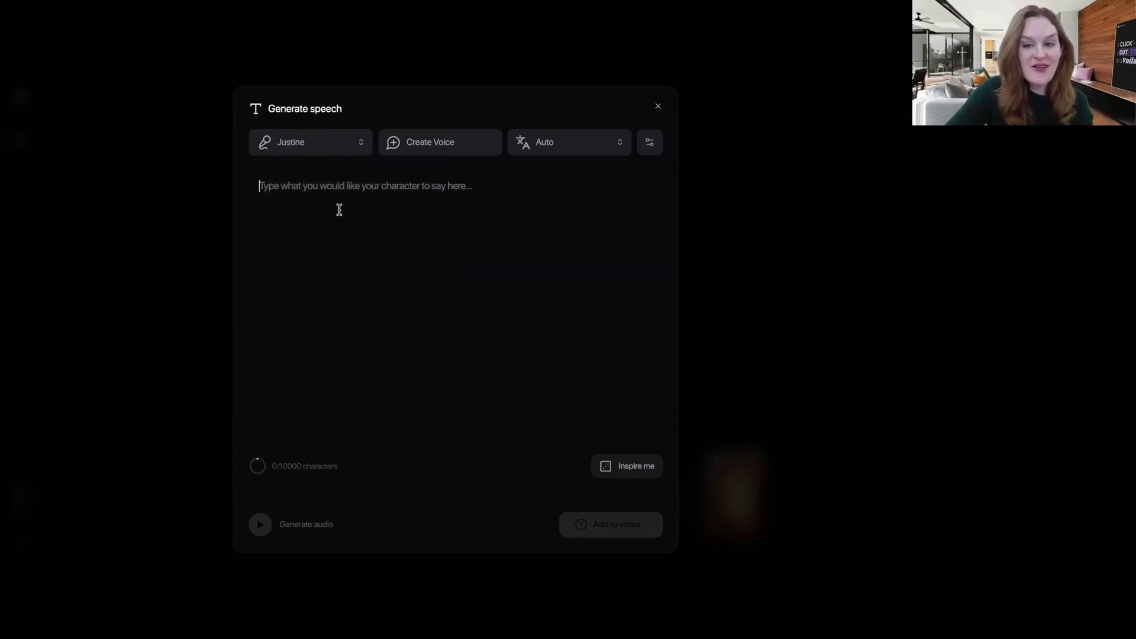
pyautogui.write('Hi!')
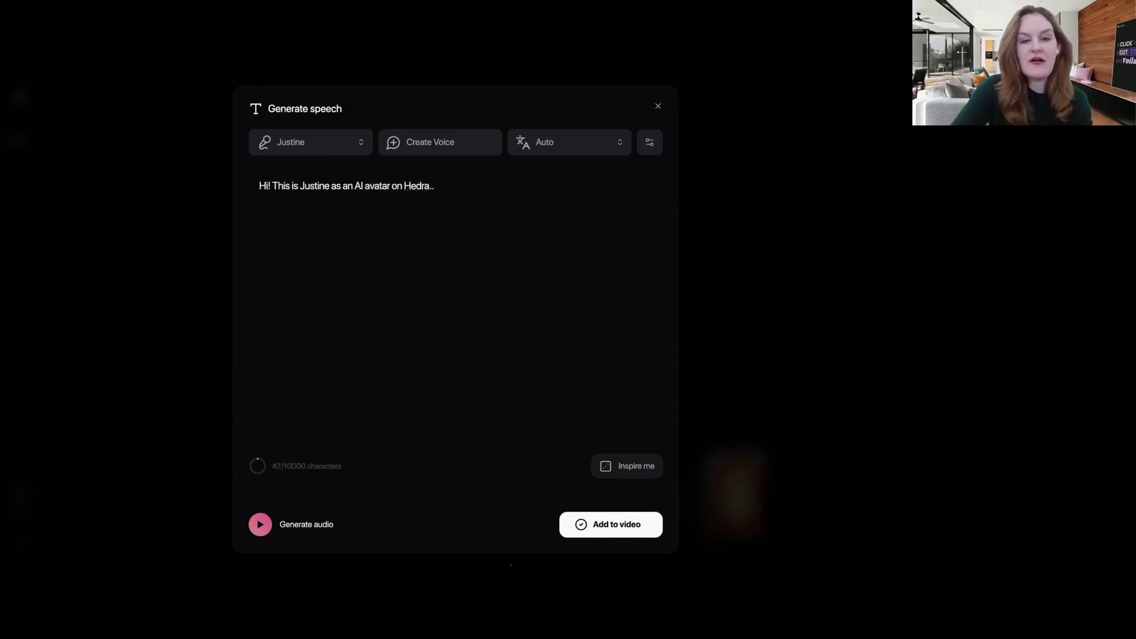
pyautogui.click(599, 527)
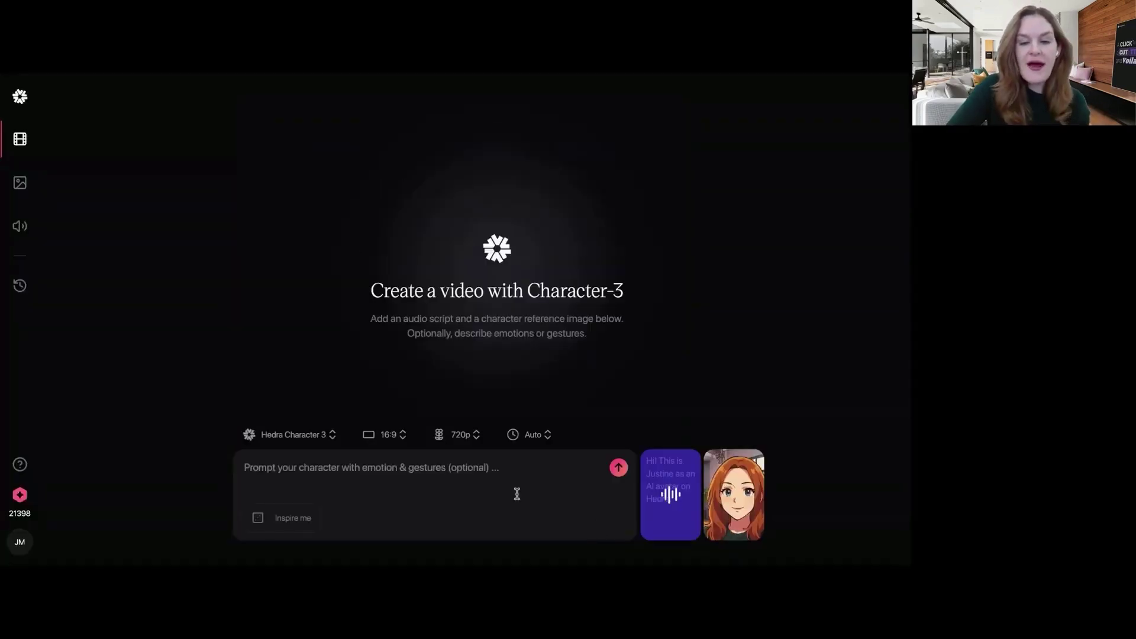
pyautogui.write('woman smiling and happy')
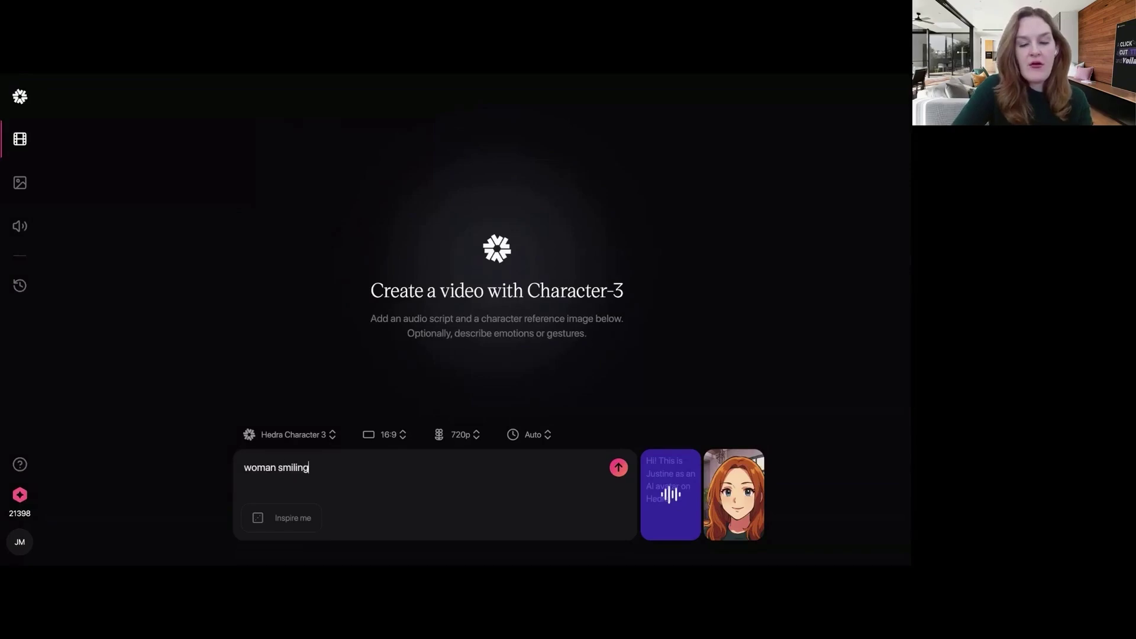
# - Generate and play the talking video, then generate a baby-podcaster-with-giant-headphones start-frame image
pyautogui.click(620, 468)
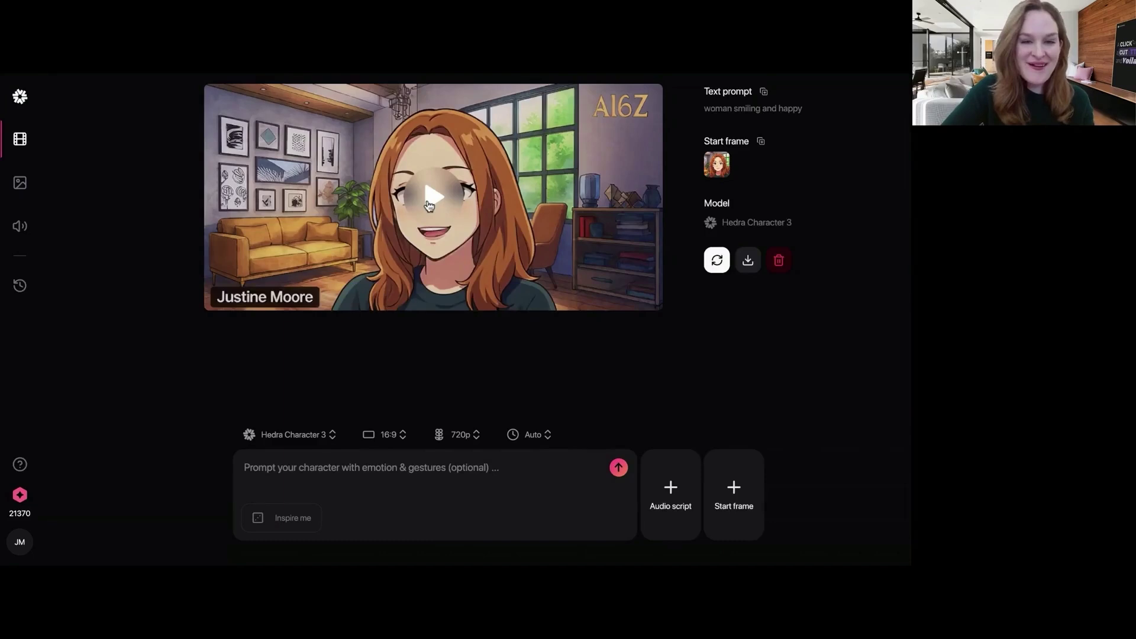
pyautogui.click(430, 205)
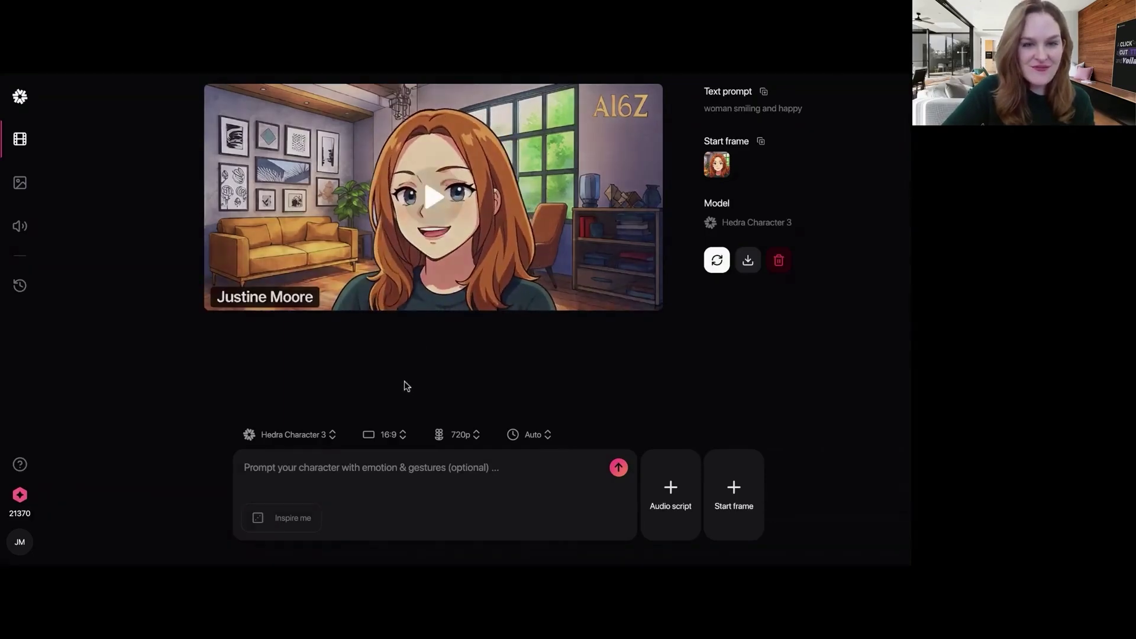
pyautogui.click(737, 480)
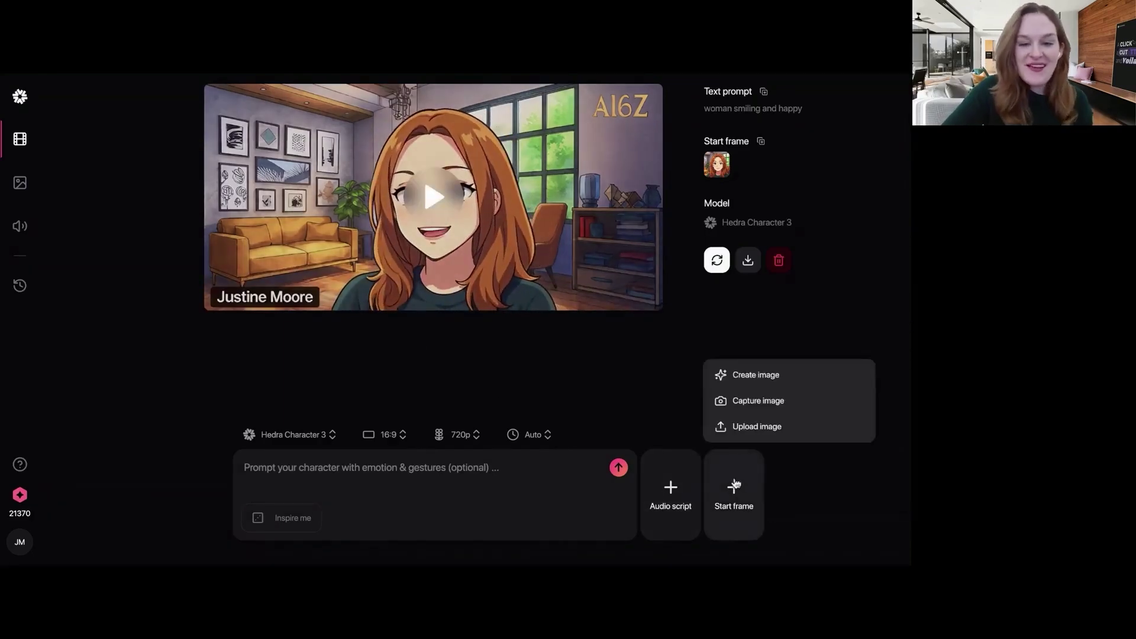
pyautogui.click(734, 383)
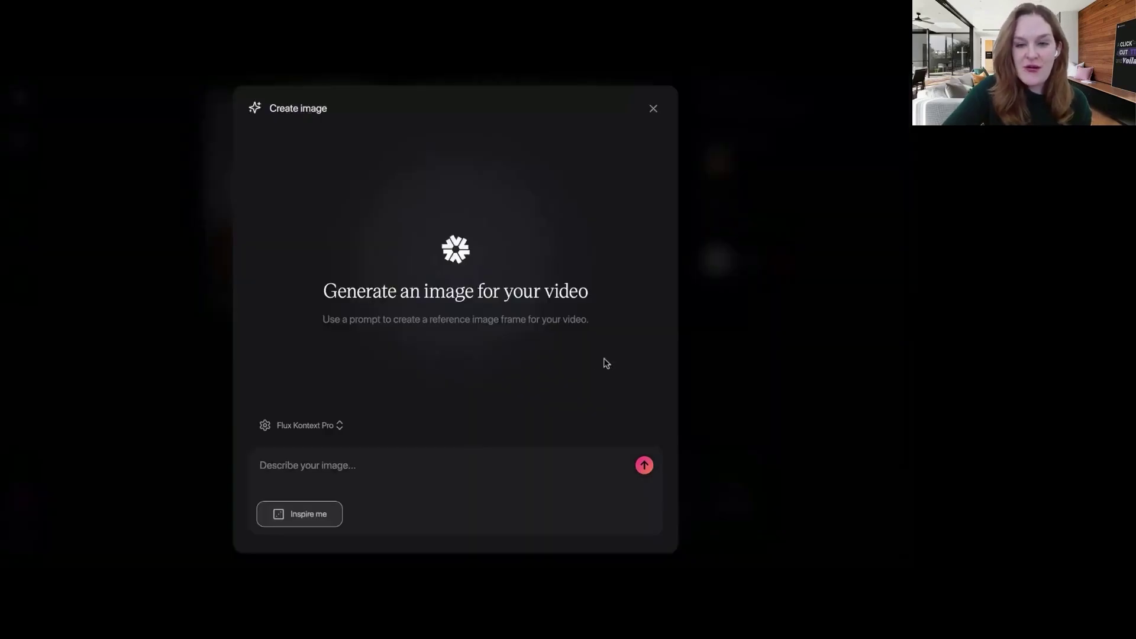
pyautogui.click(303, 427)
pyautogui.click(306, 464)
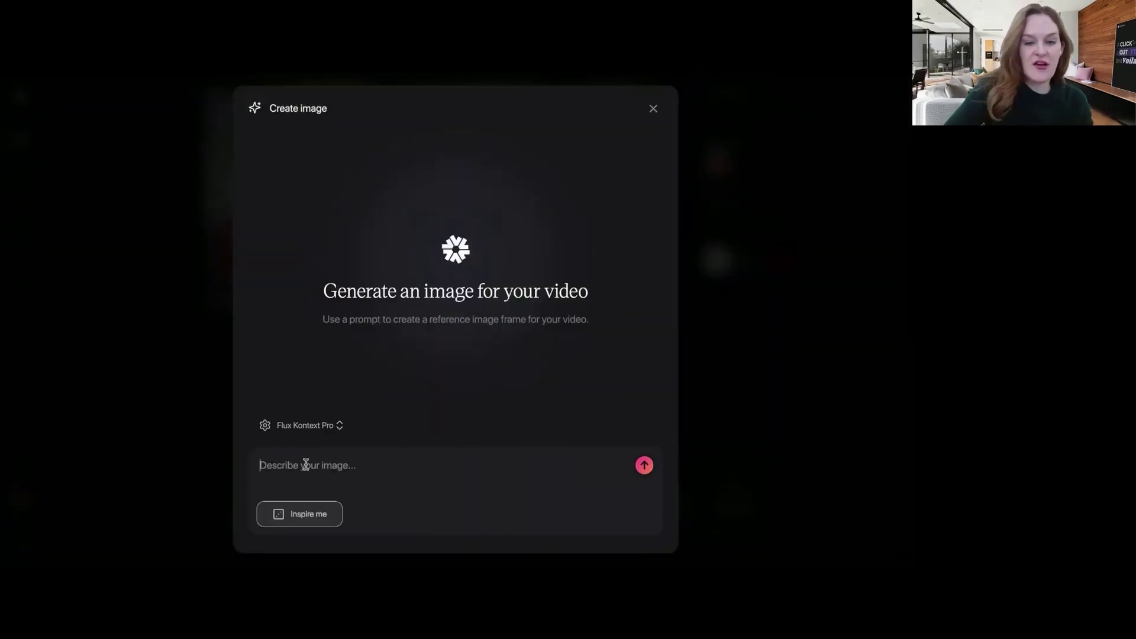
pyautogui.write('baby ')
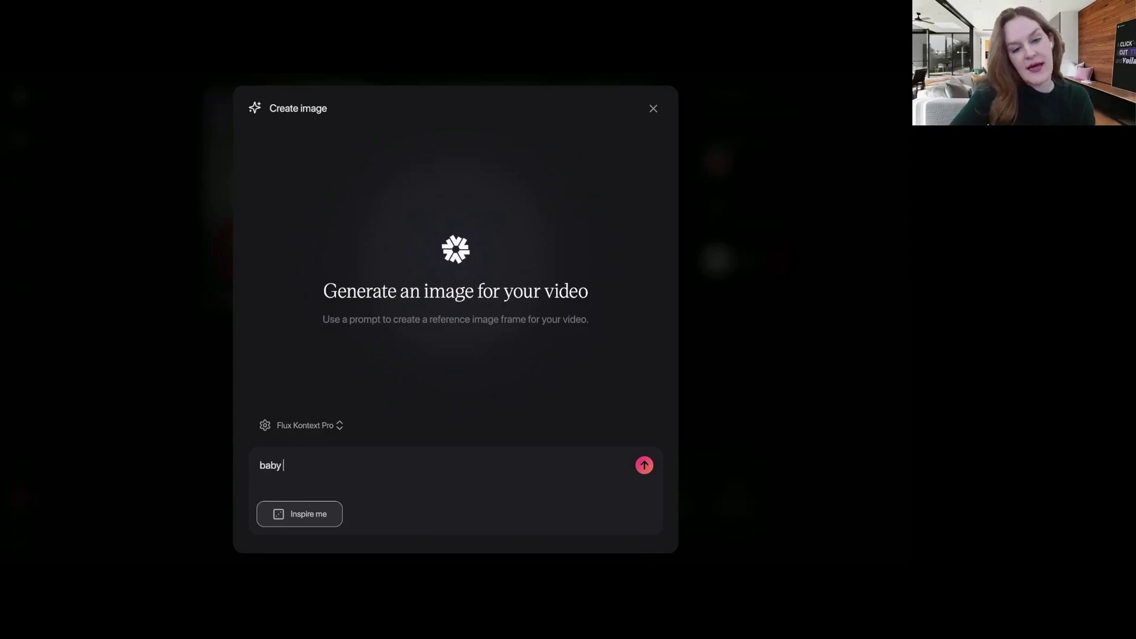
pyautogui.write('podcaster with giant headphon')
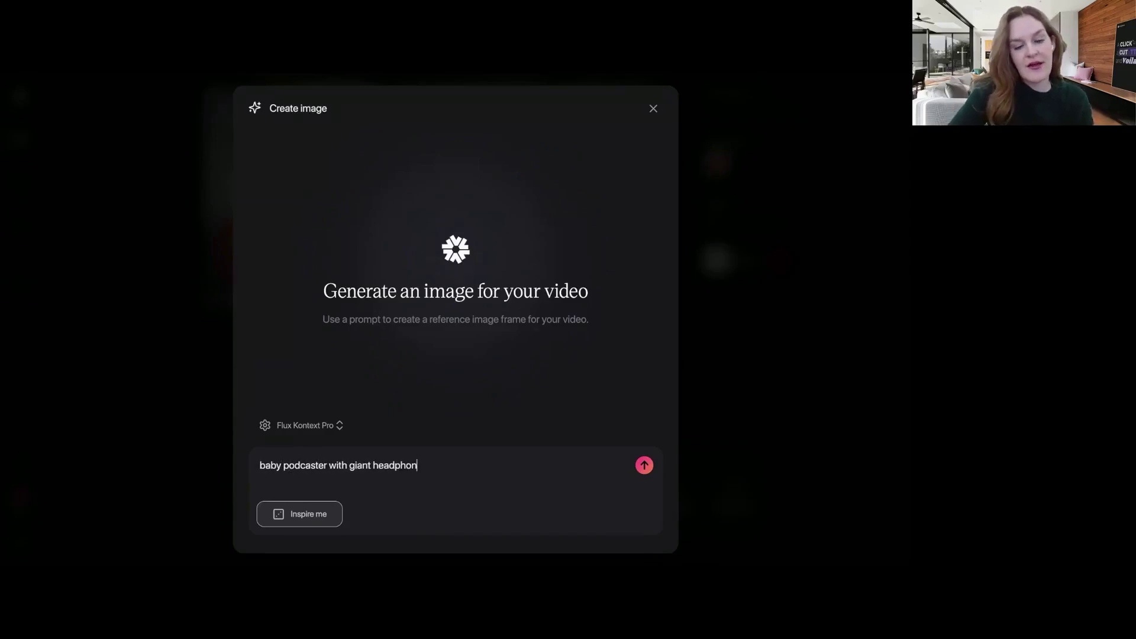
pyautogui.write('es being interviewed in front of a microphone, sitting across f')
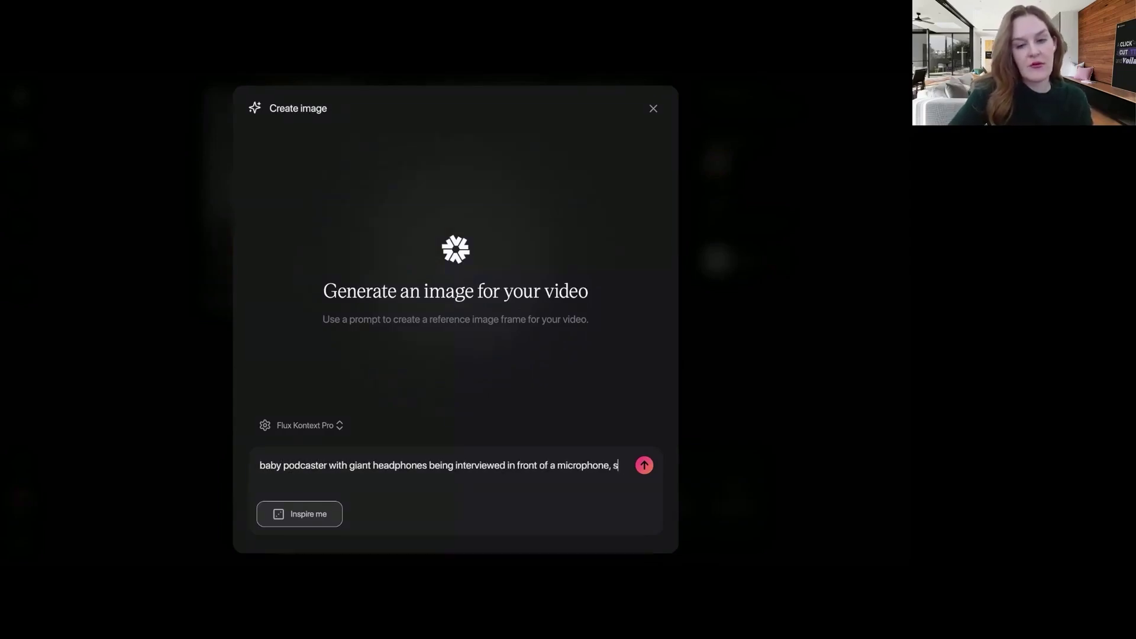
pyautogui.write('rom an old')
pyautogui.write('er woman')
pyautogui.press('Return')
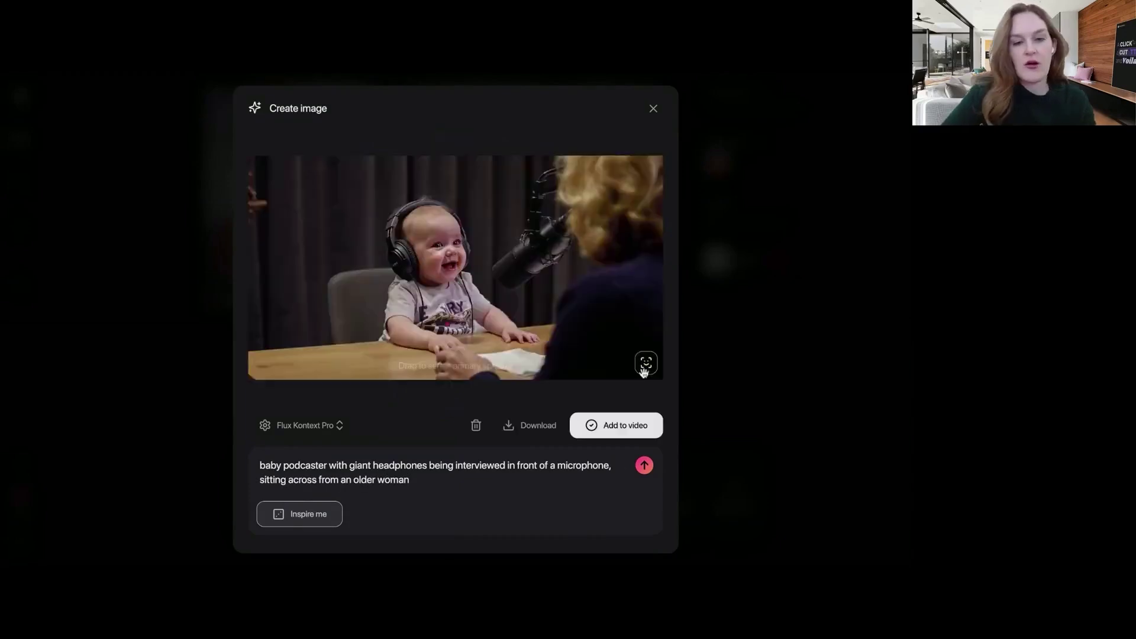
# - Box the baby's face as the speaker and add the image as the start frame
pyautogui.moveTo(426, 243); pyautogui.dragTo(448, 259)
pyautogui.click(427, 237)
pyautogui.moveTo(413, 223); pyautogui.dragTo(472, 278)
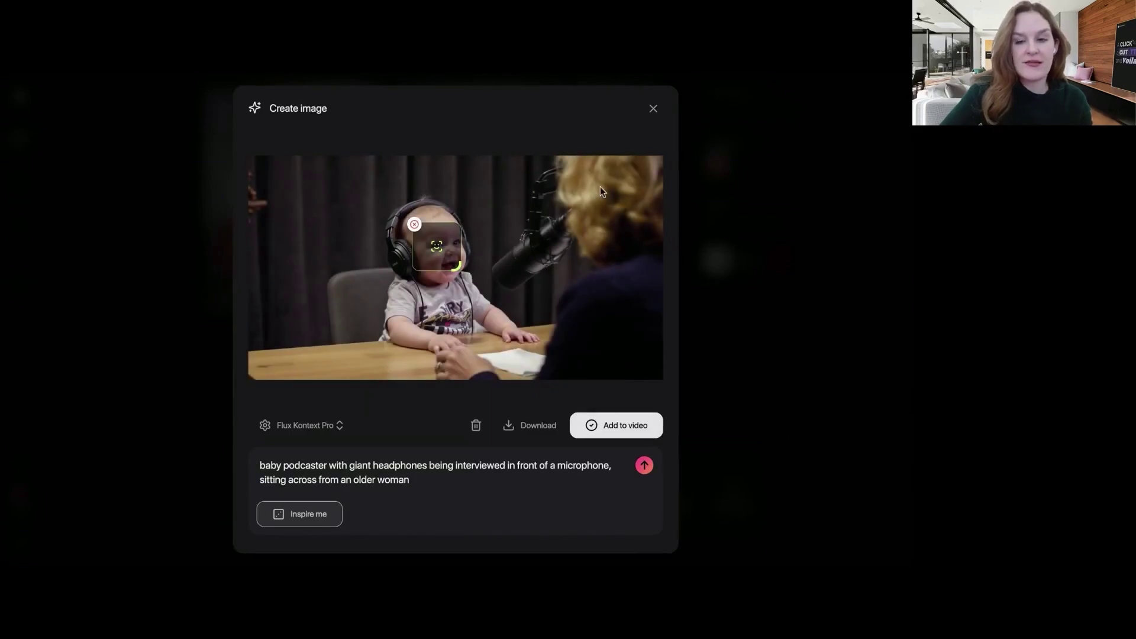
pyautogui.moveTo(436, 246); pyautogui.dragTo(445, 254)
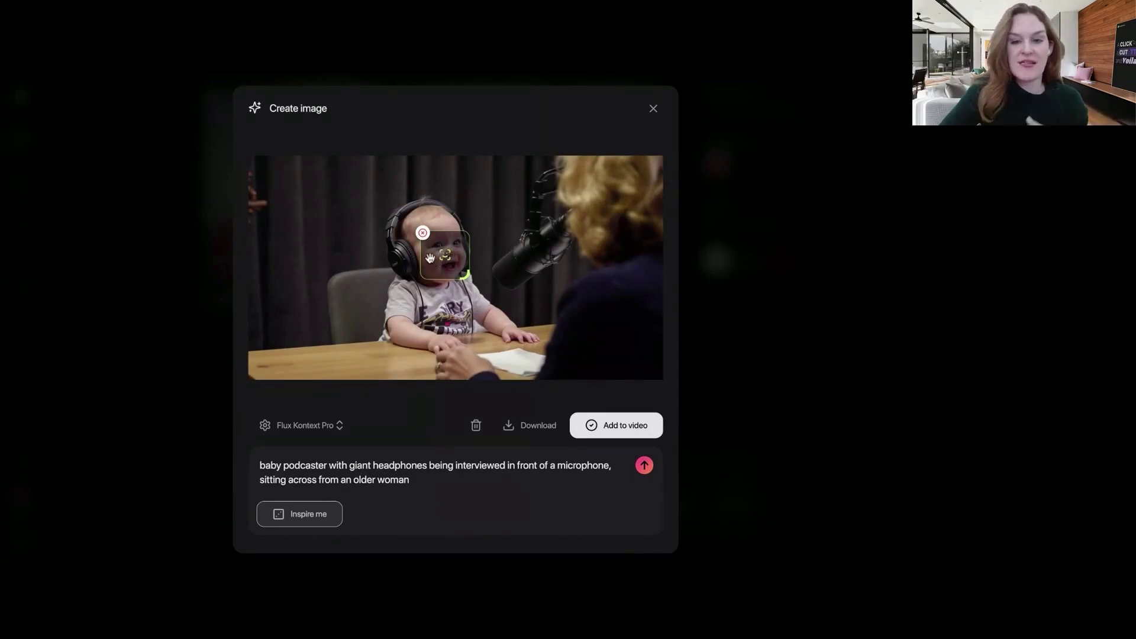
pyautogui.moveTo(433, 260); pyautogui.dragTo(438, 271)
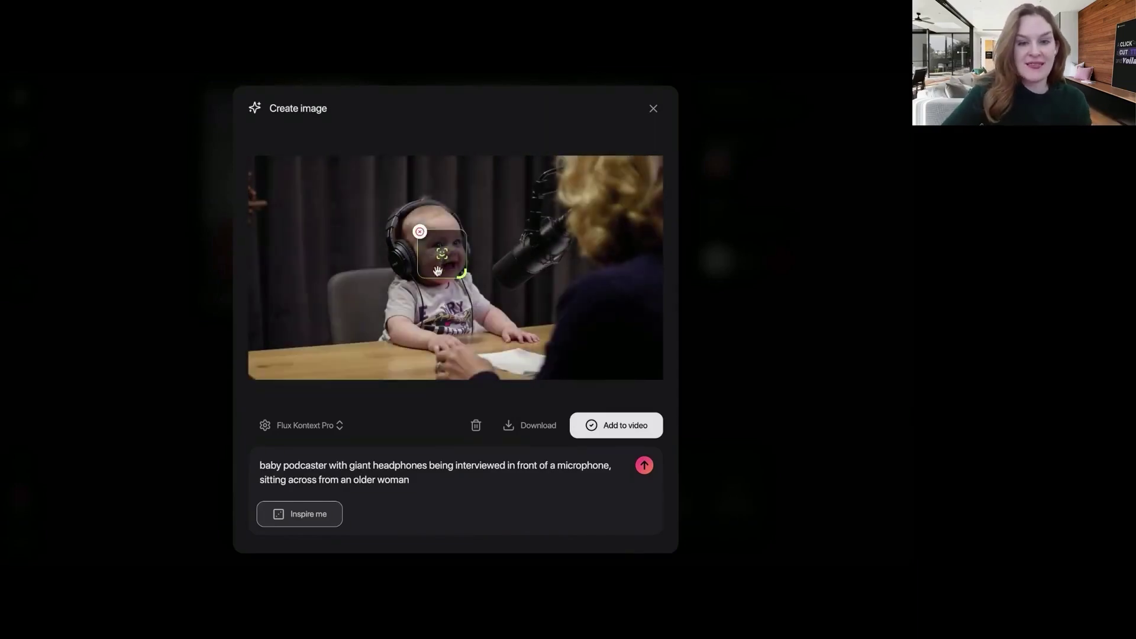
pyautogui.click(600, 430)
# - Generate a Liam-voiced speech about sitting through too many meetings and add it as the audio script
pyautogui.click(671, 494)
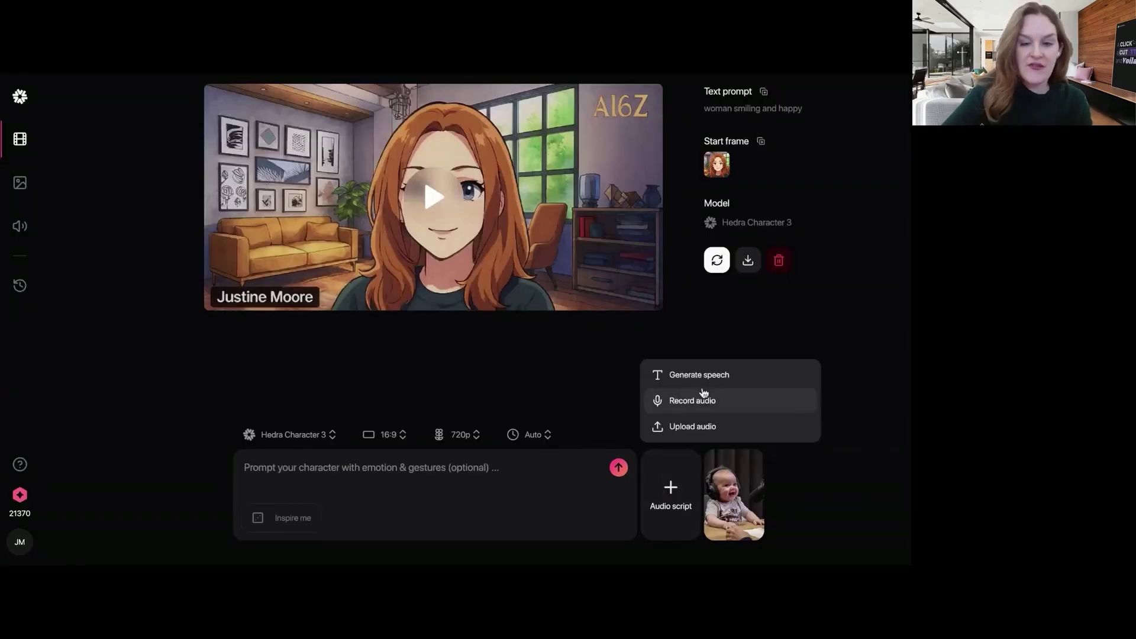
pyautogui.click(682, 382)
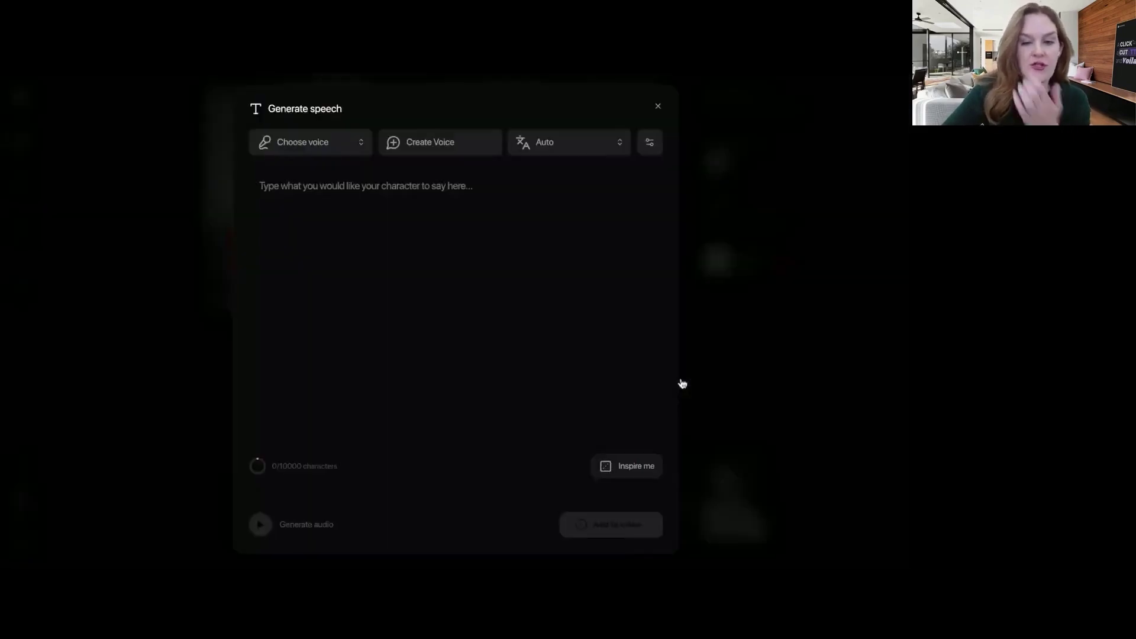
pyautogui.click(355, 142)
pyautogui.scroll(-5, 397, 267)
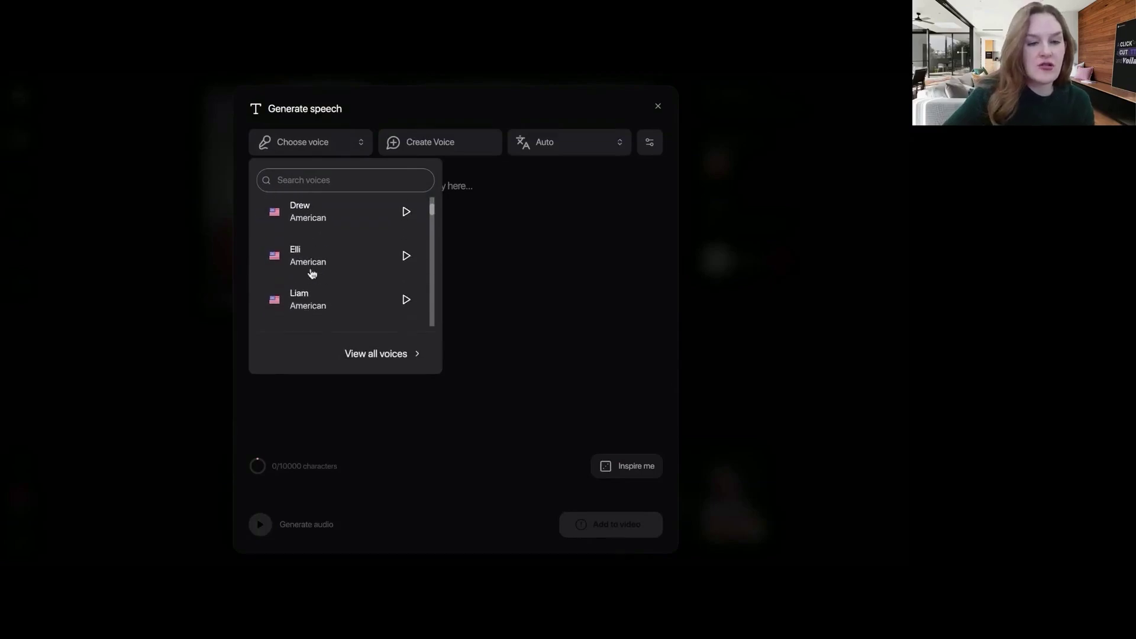
pyautogui.click(406, 258)
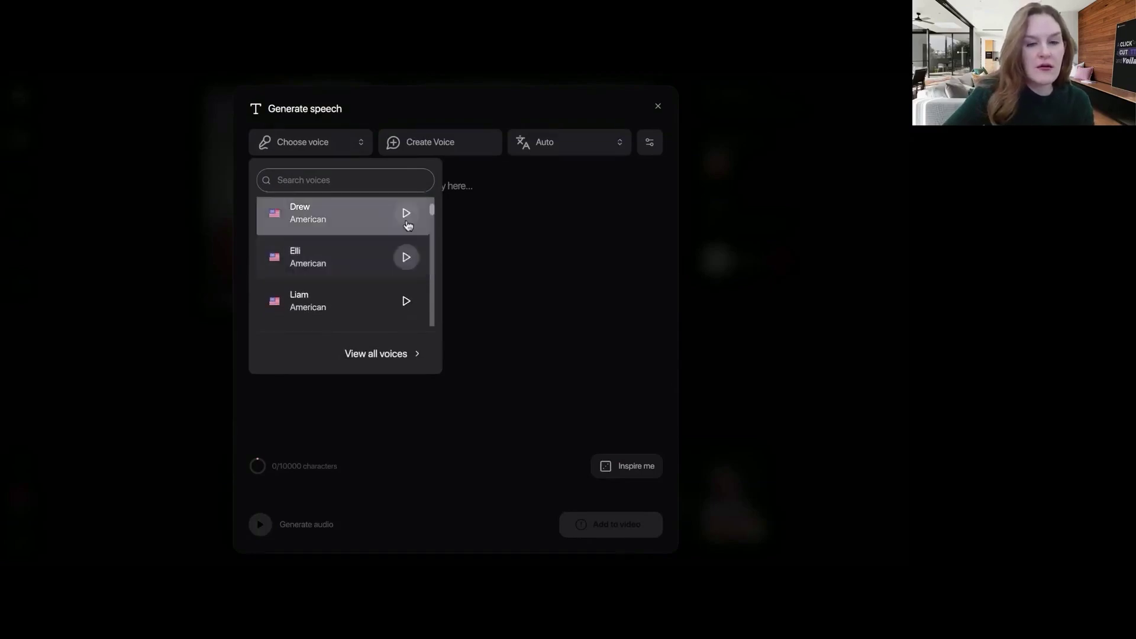
pyautogui.click(337, 305)
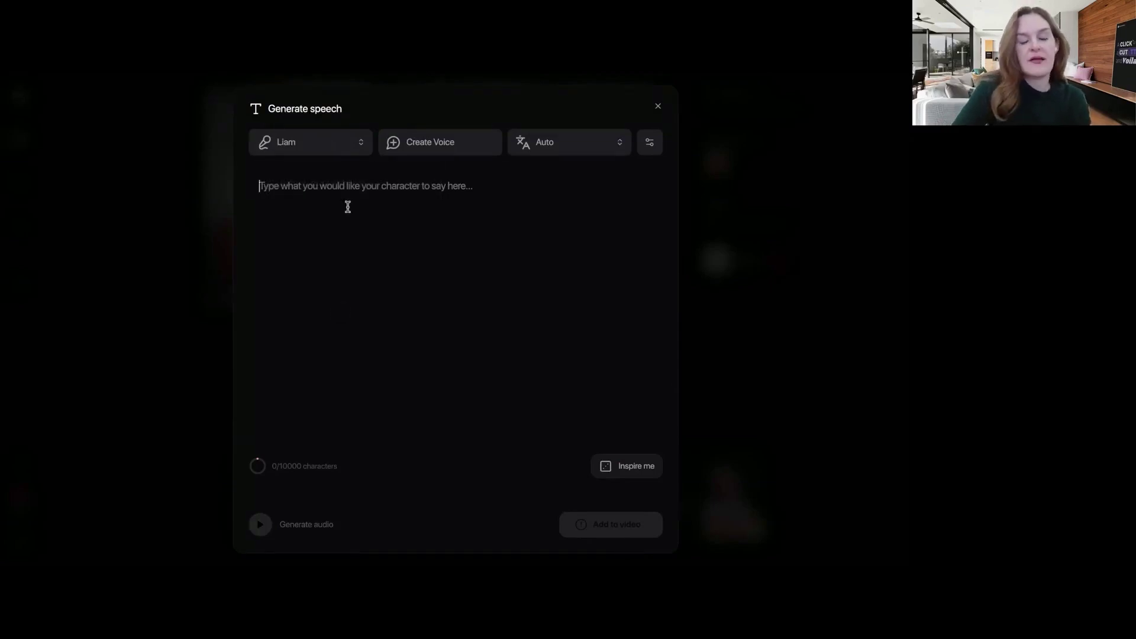
pyautogui.click(348, 207)
pyautogui.write("I'm really feeling like ")
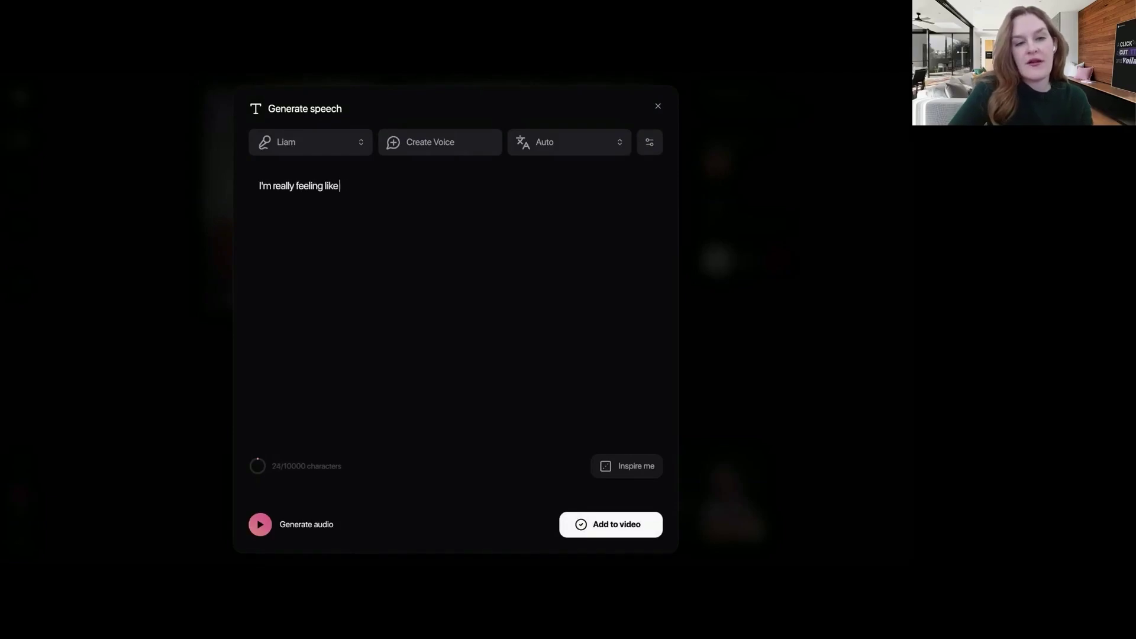
pyautogui.write("I'm sitting through too many meetings, Linda.")
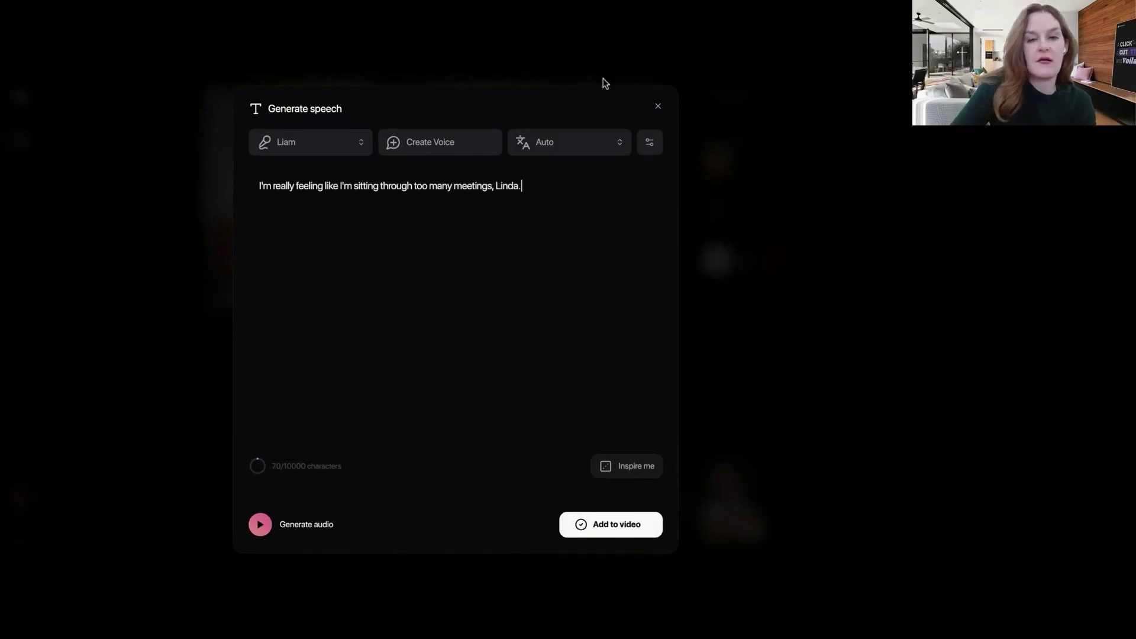
pyautogui.write(" I'd like to call a moratorium on all one-on")
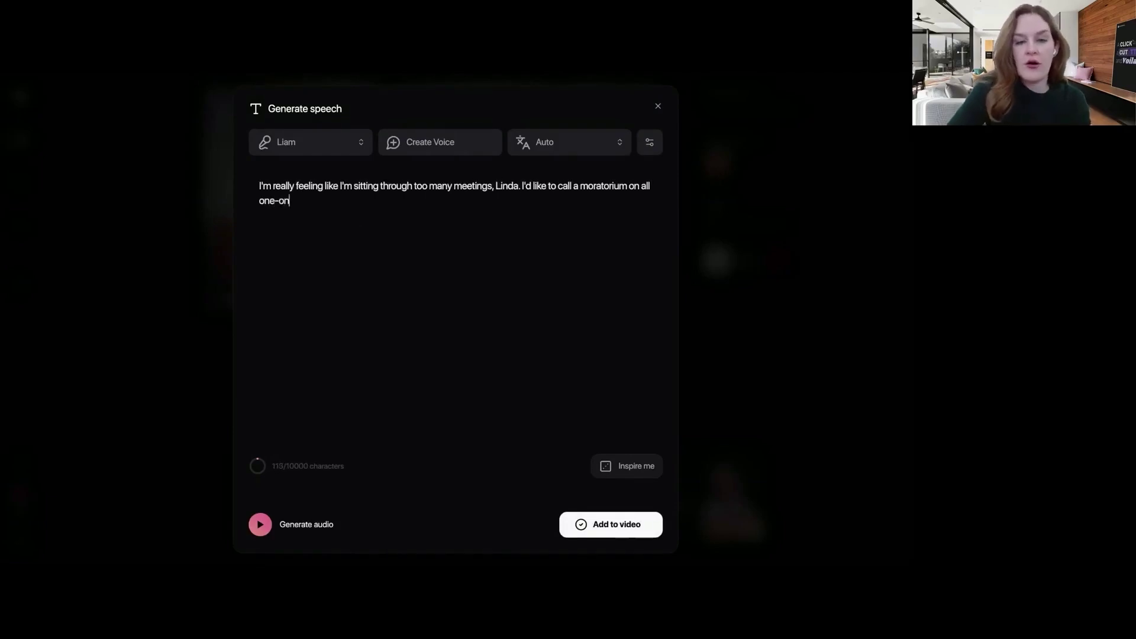
pyautogui.write('-ones before 1pm Pacific.')
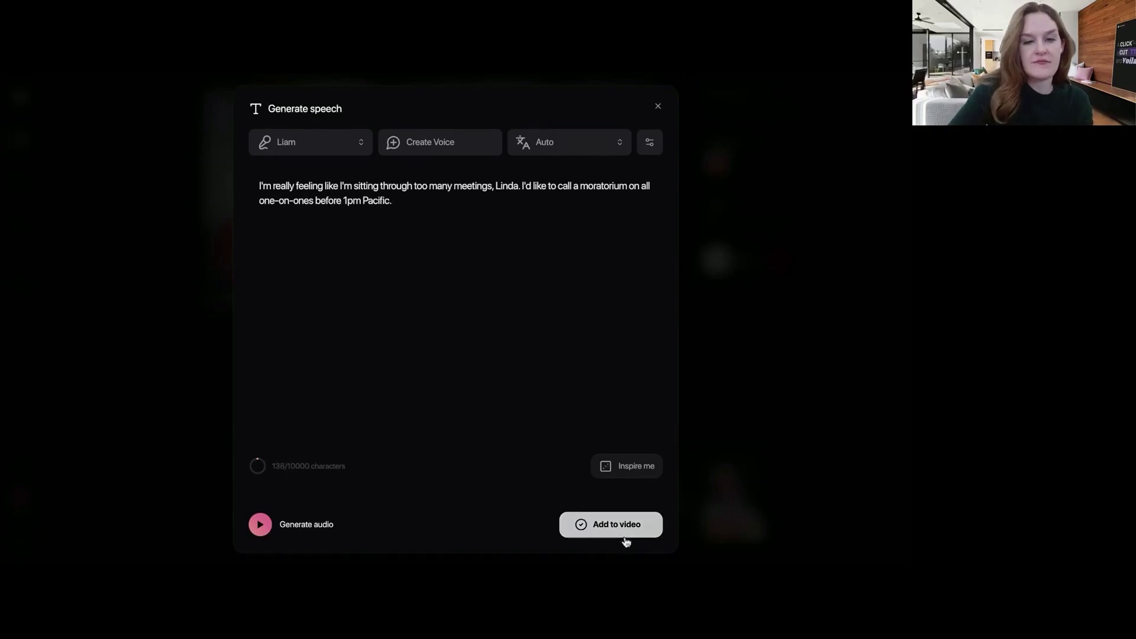
pyautogui.click(616, 525)
pyautogui.click(536, 473)
pyautogui.write('baby podcaster being interv')
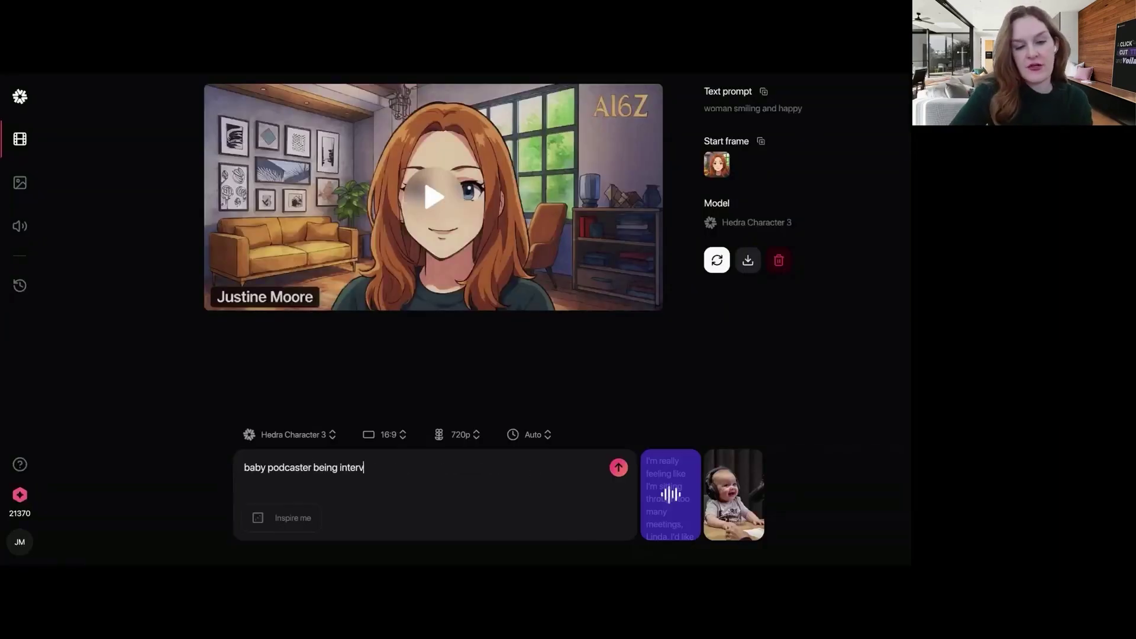
# - Submit the 'baby podcaster being interviewed' prompt and watch the video generate
pyautogui.click(621, 472)
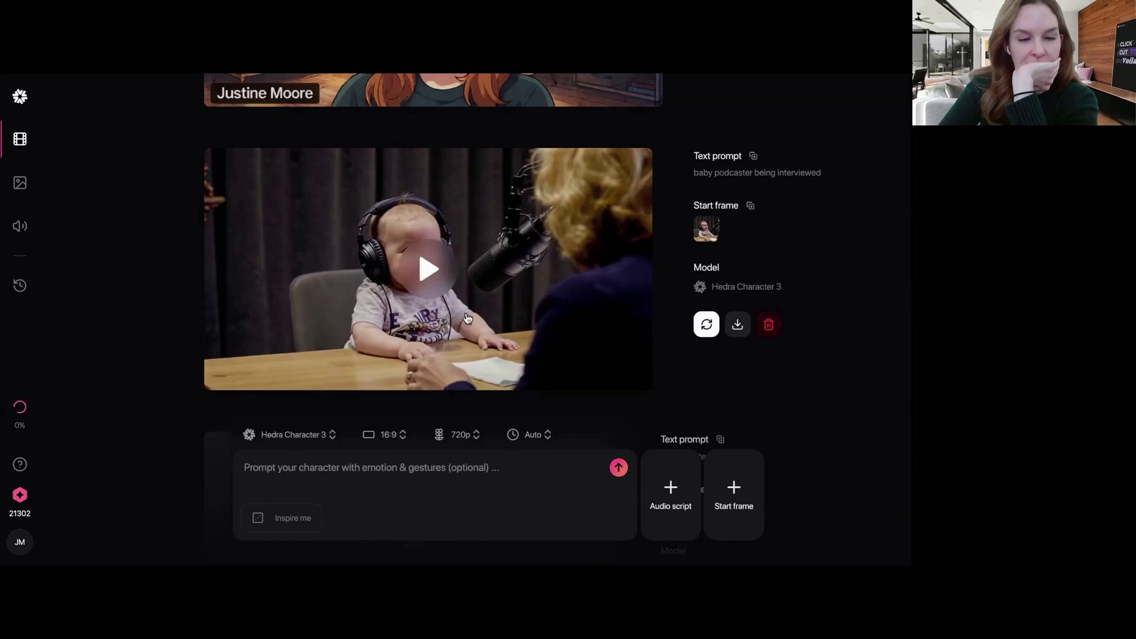
pyautogui.scroll(-1, 468, 318)
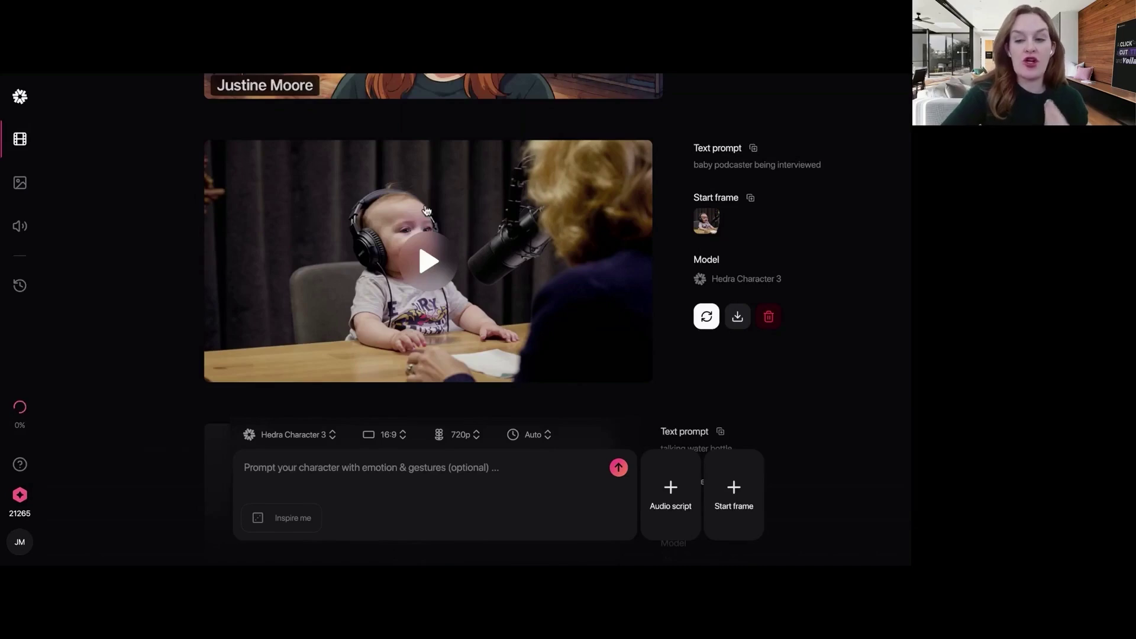
pyautogui.scroll(-1, 427, 211)
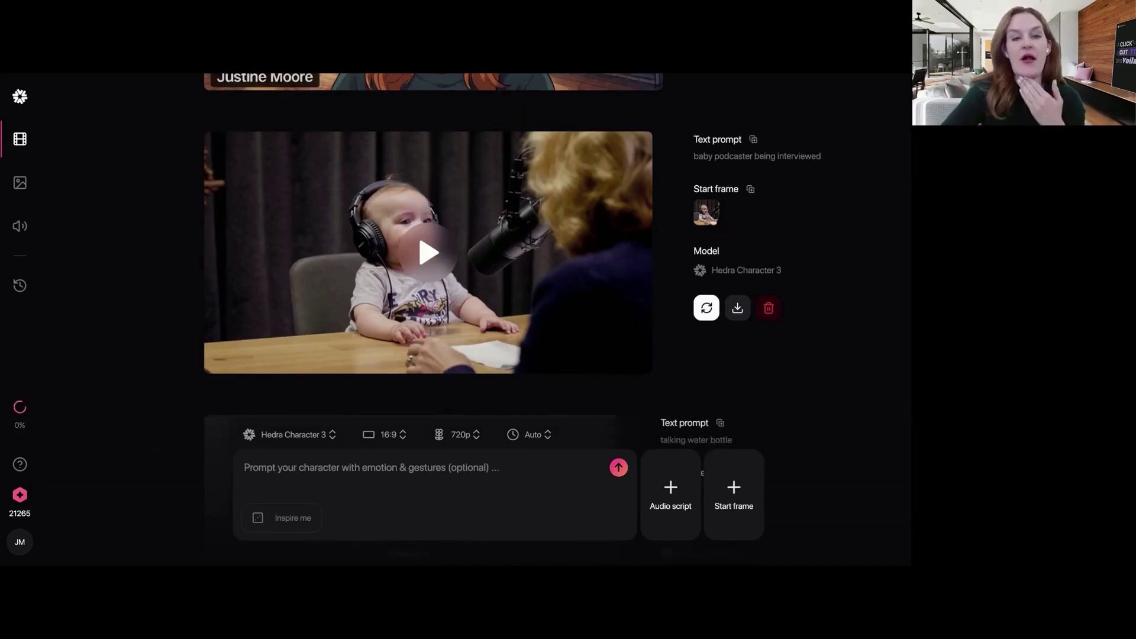
pyautogui.scroll(-1, 426, 248)
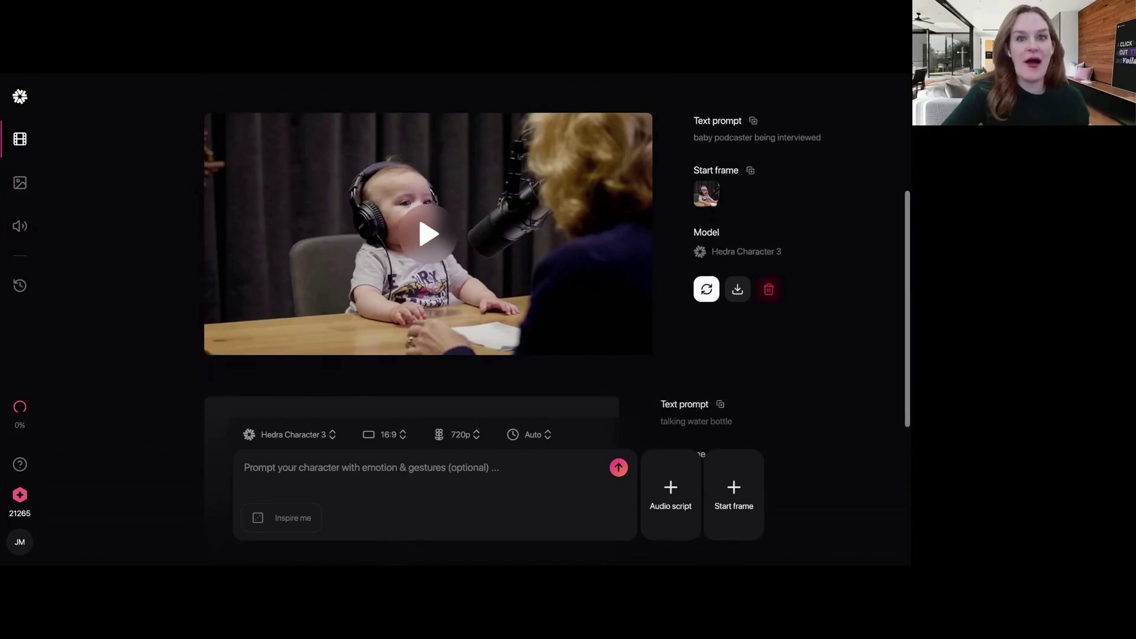
pyautogui.scroll(-3, 397, 202)
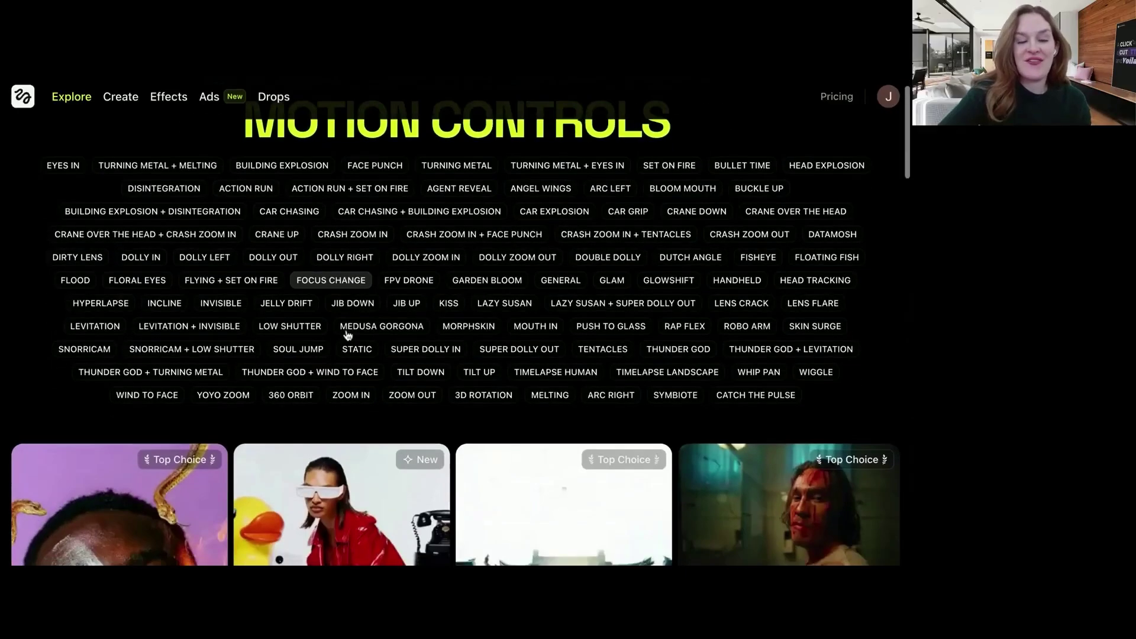
# - Scroll through the motion-control examples, return to the top, and browse the Effects gallery
pyautogui.scroll(-5, 347, 335)
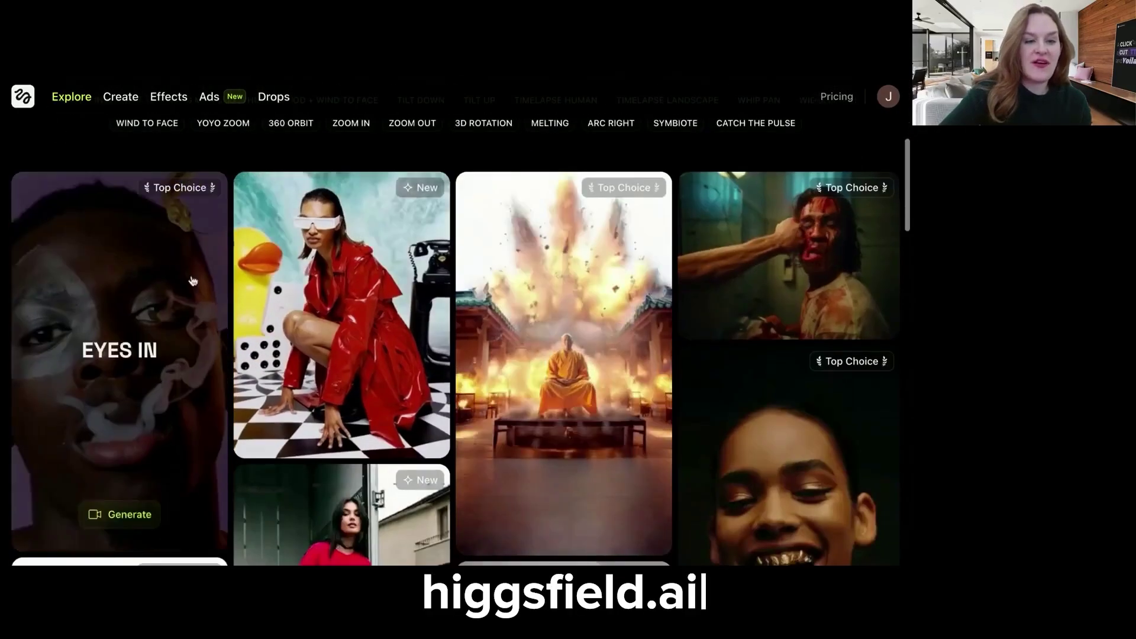
pyautogui.scroll(-10, 304, 280)
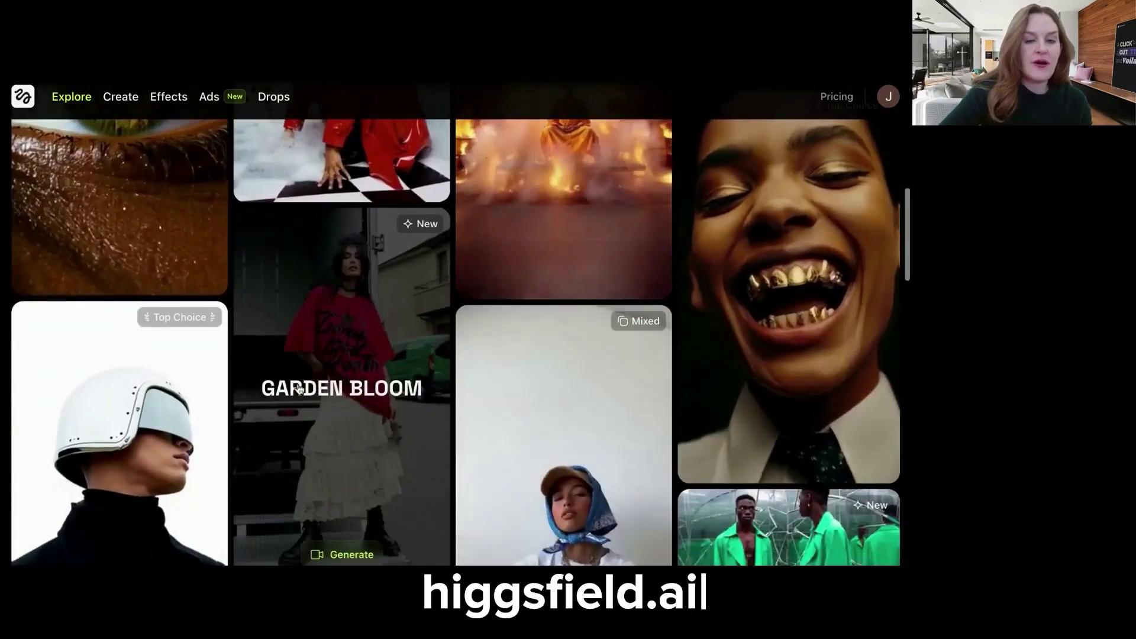
pyautogui.scroll(-4, 352, 392)
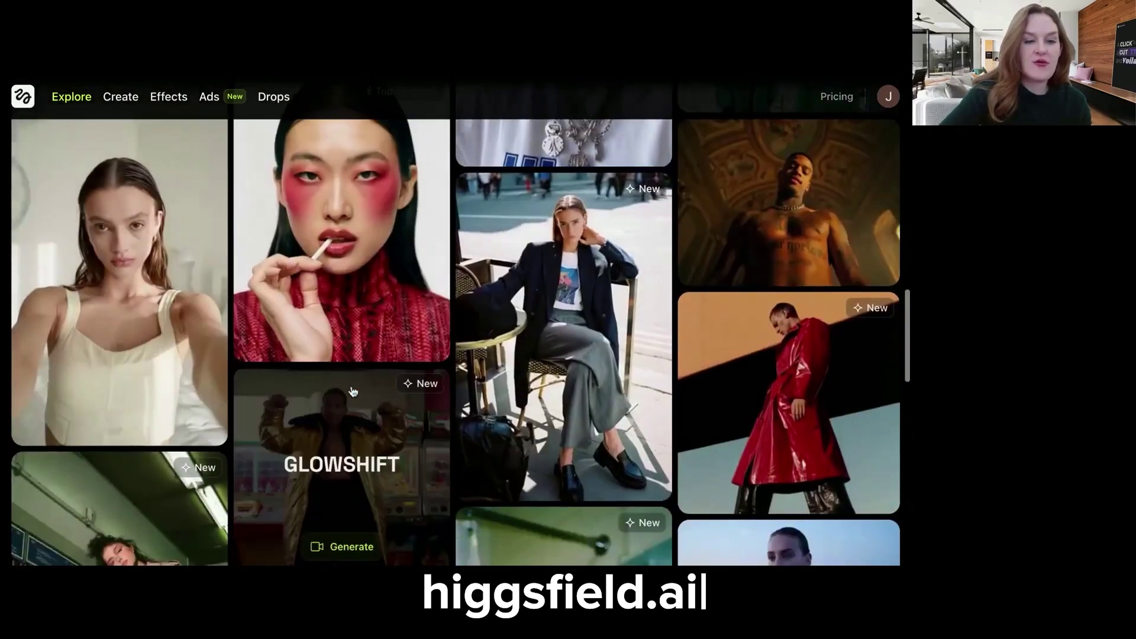
pyautogui.scroll(-7, 191, 400)
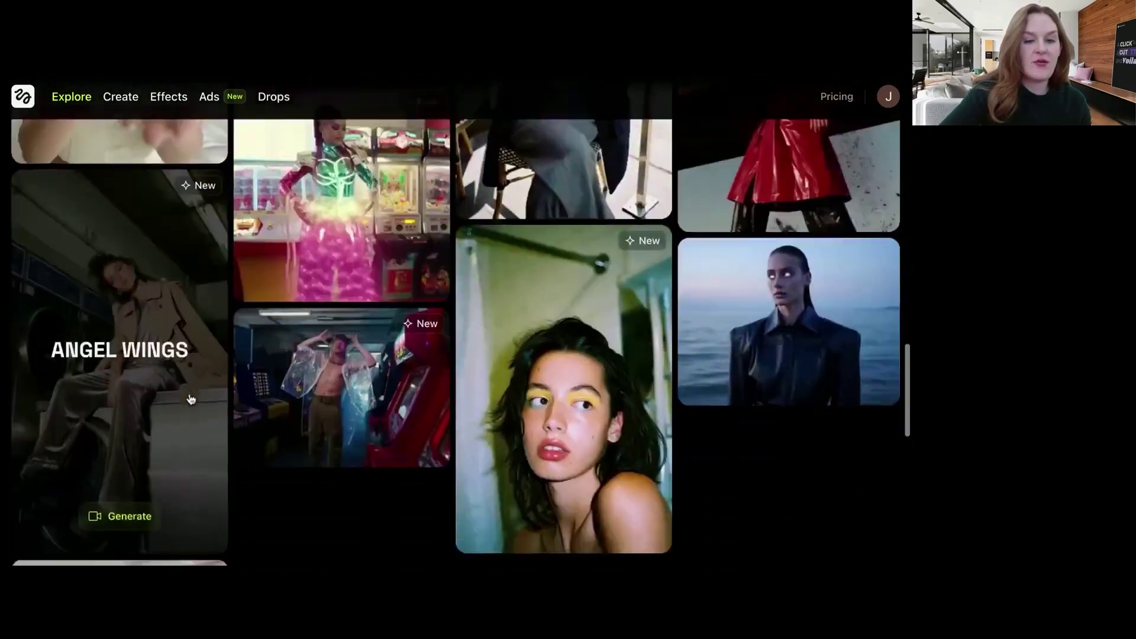
pyautogui.scroll(-5, 495, 286)
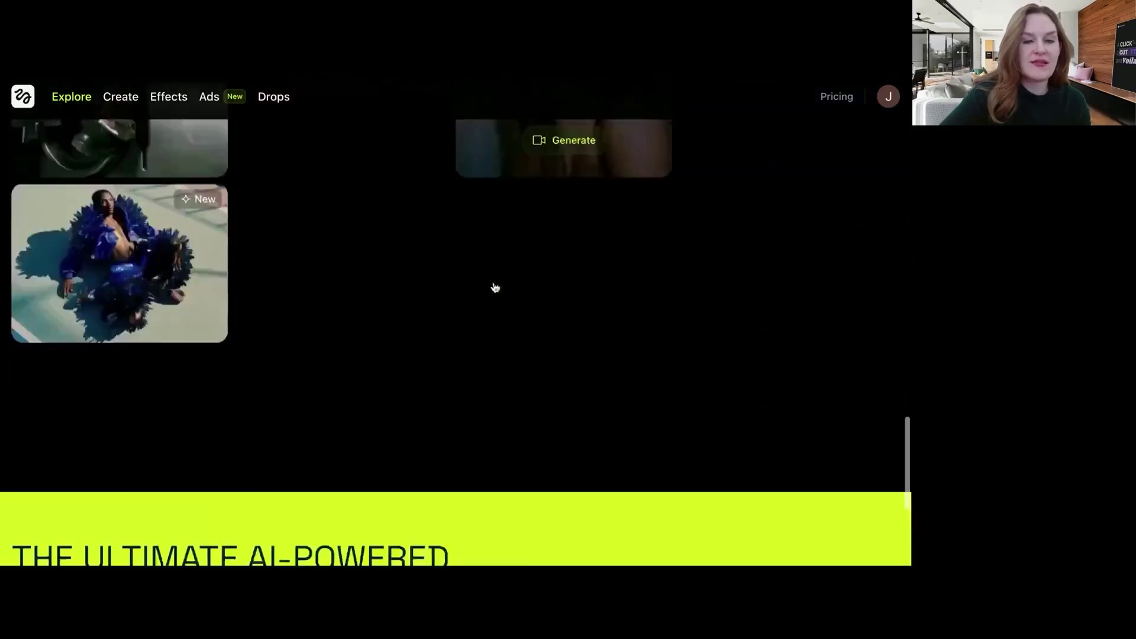
pyautogui.press('Home')
pyautogui.scroll(-1, 495, 286)
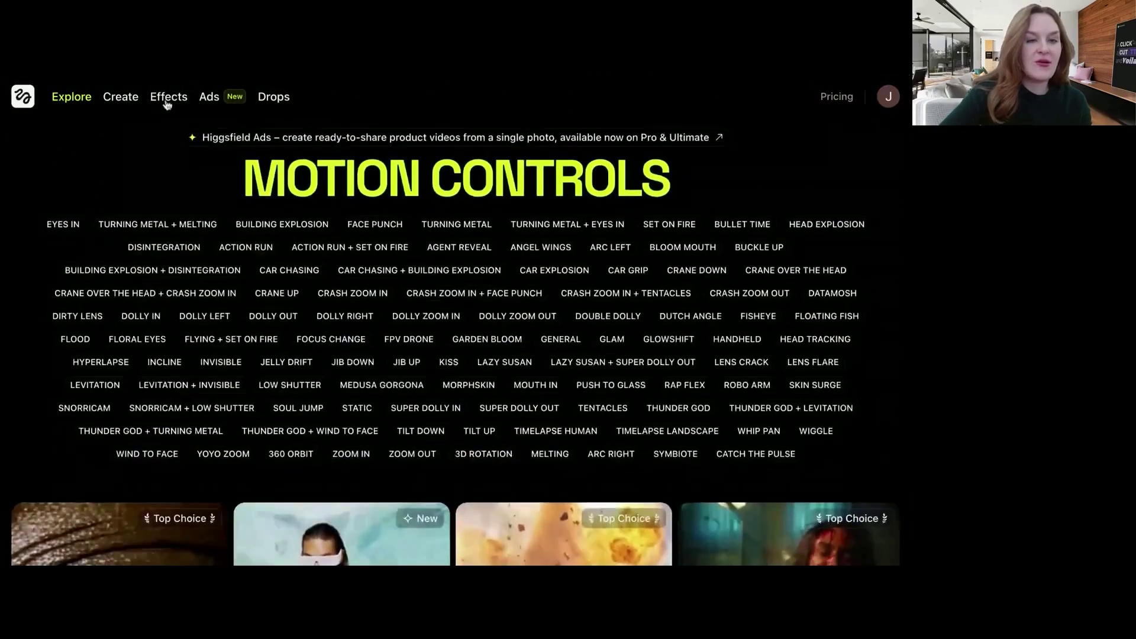
pyautogui.click(167, 98)
pyautogui.scroll(-3, 305, 347)
pyautogui.scroll(-2, 325, 246)
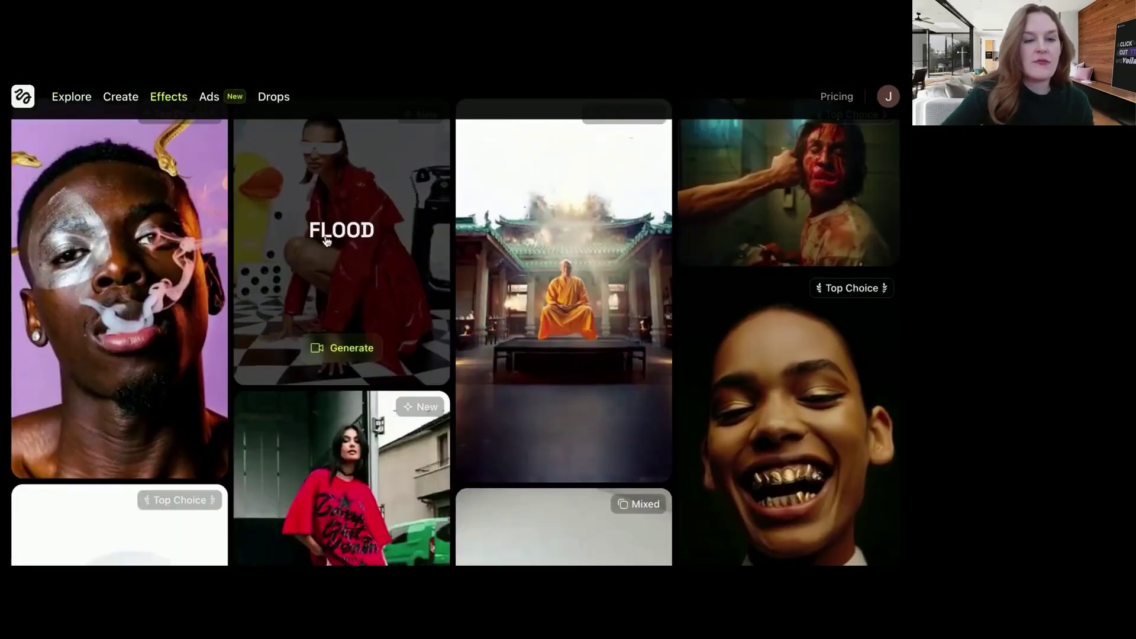
# - Apply the Flood effect to the pixel-art group image with a 'pixel-style flood' prompt and generate
pyautogui.click(325, 246)
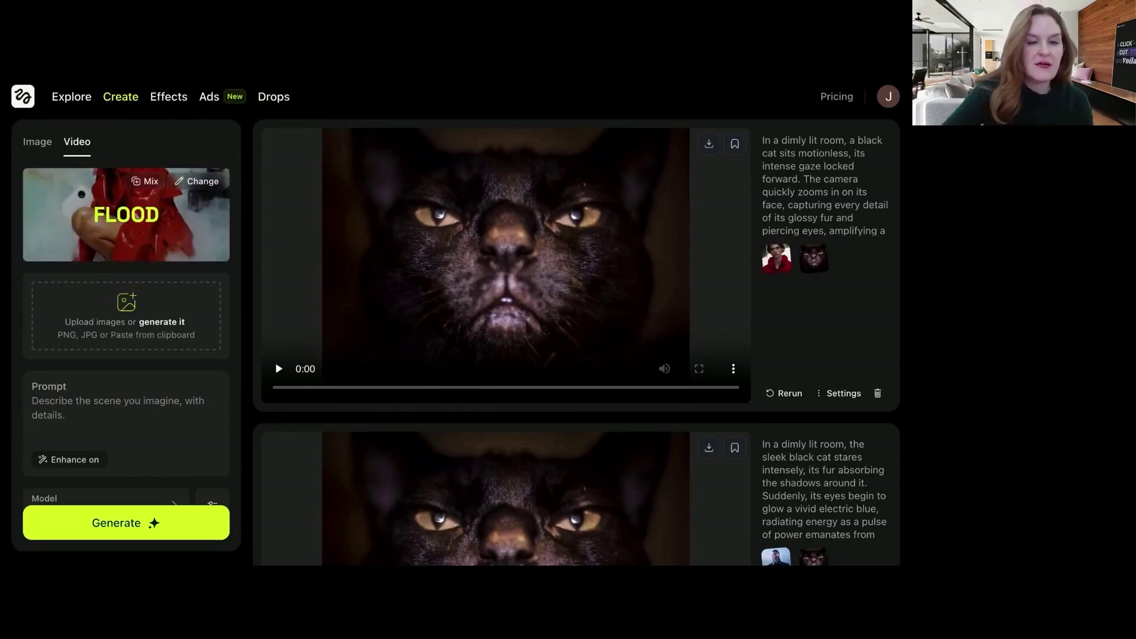
pyautogui.moveTo(0, 340); pyautogui.dragTo(107, 340)
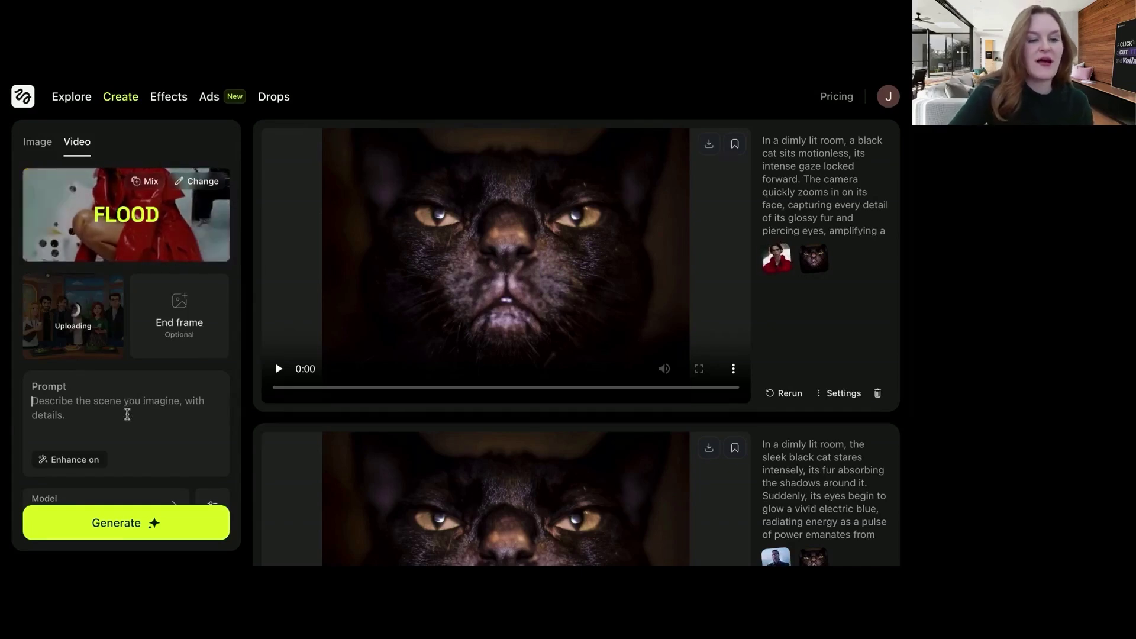
pyautogui.write('pixel-style flood')
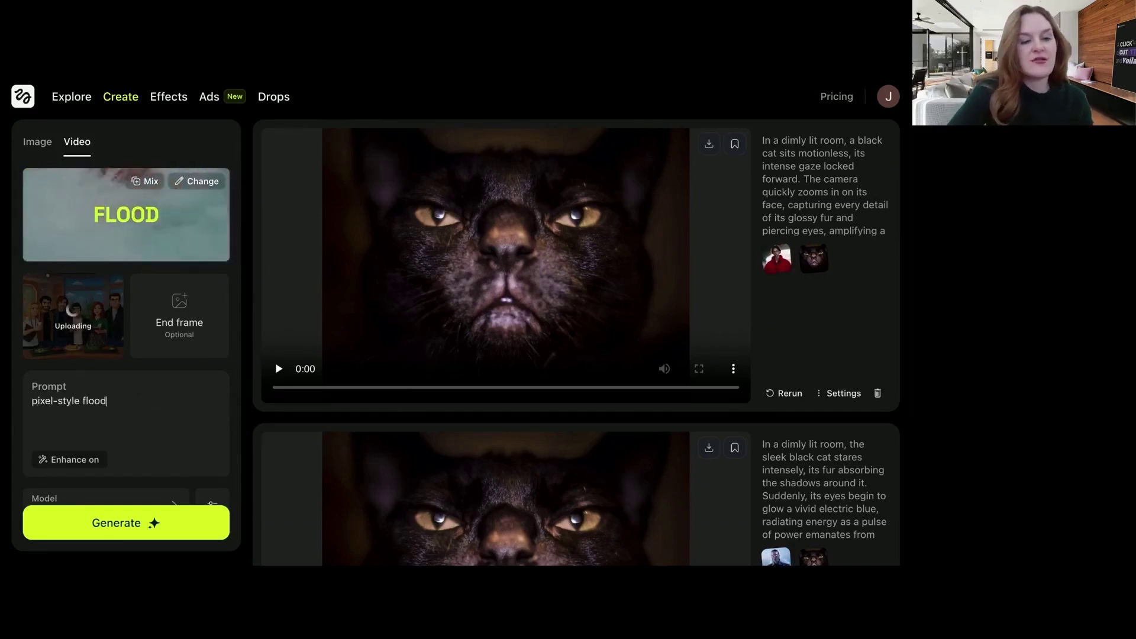
pyautogui.scroll(-1, 192, 463)
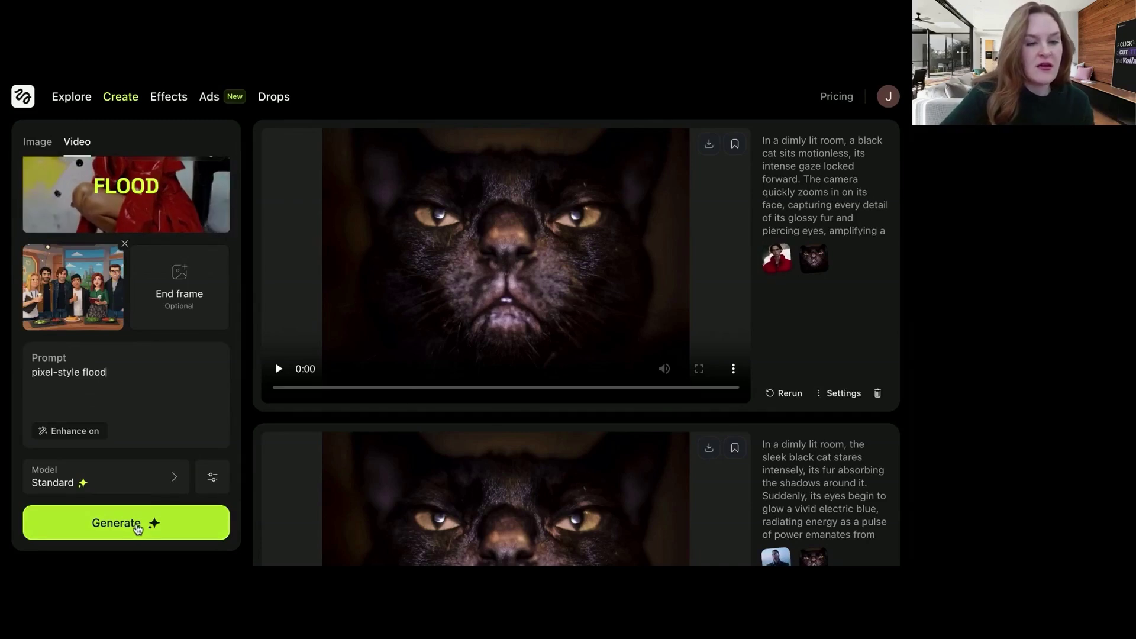
pyautogui.click(133, 525)
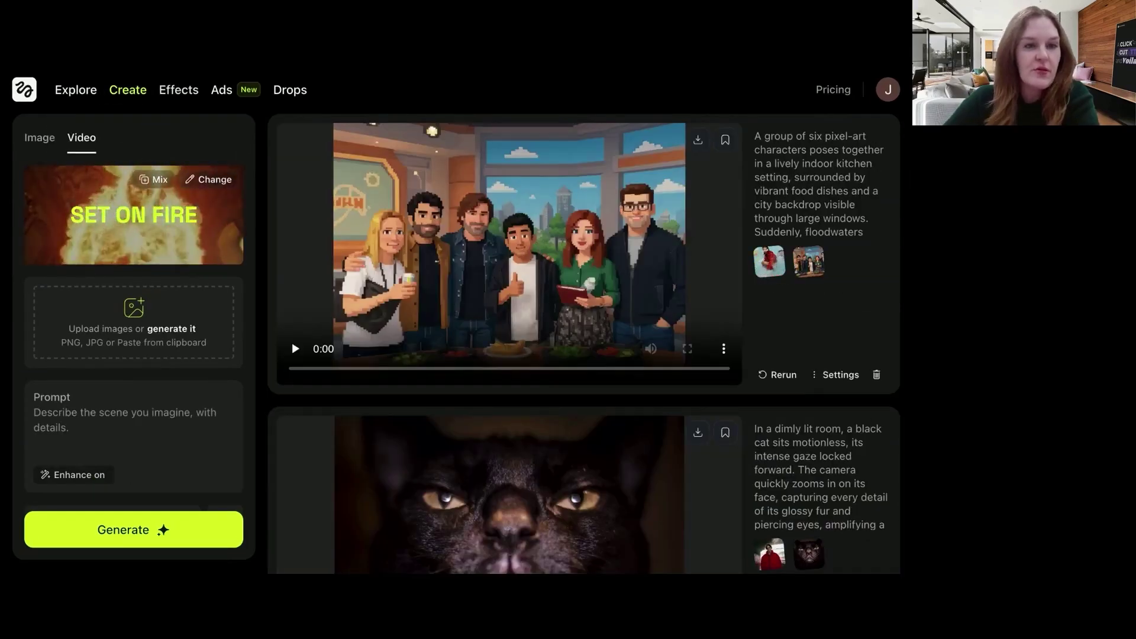
# - Find and open the Action Run × Set on Fire effect in the Effects gallery
pyautogui.click(179, 89)
pyautogui.scroll(-10, 403, 322)
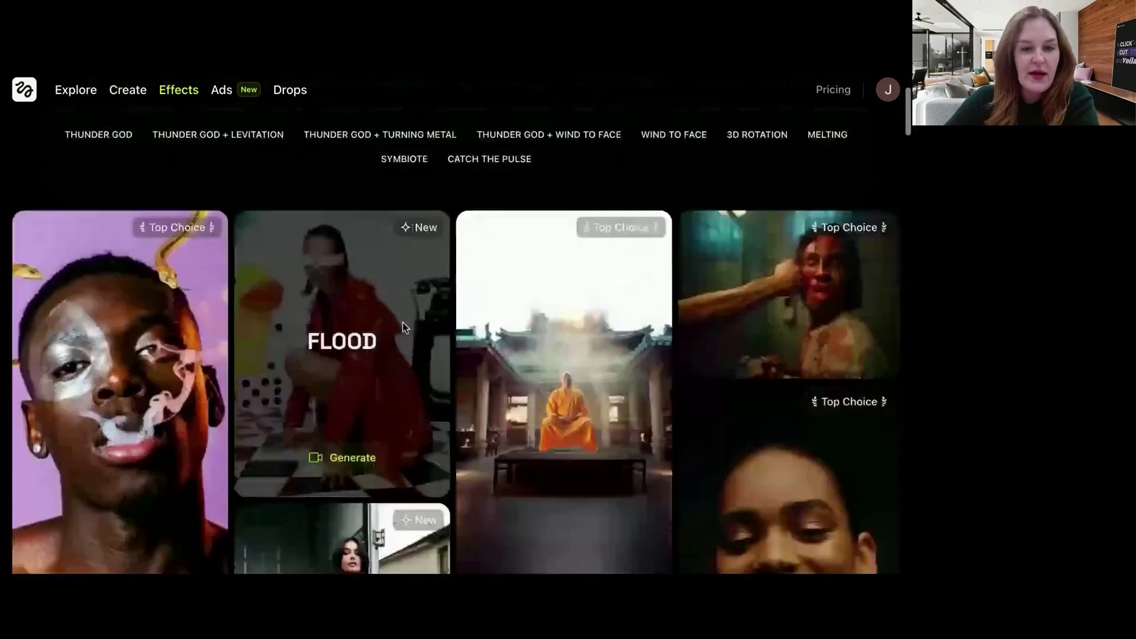
pyautogui.scroll(-10, 455, 339)
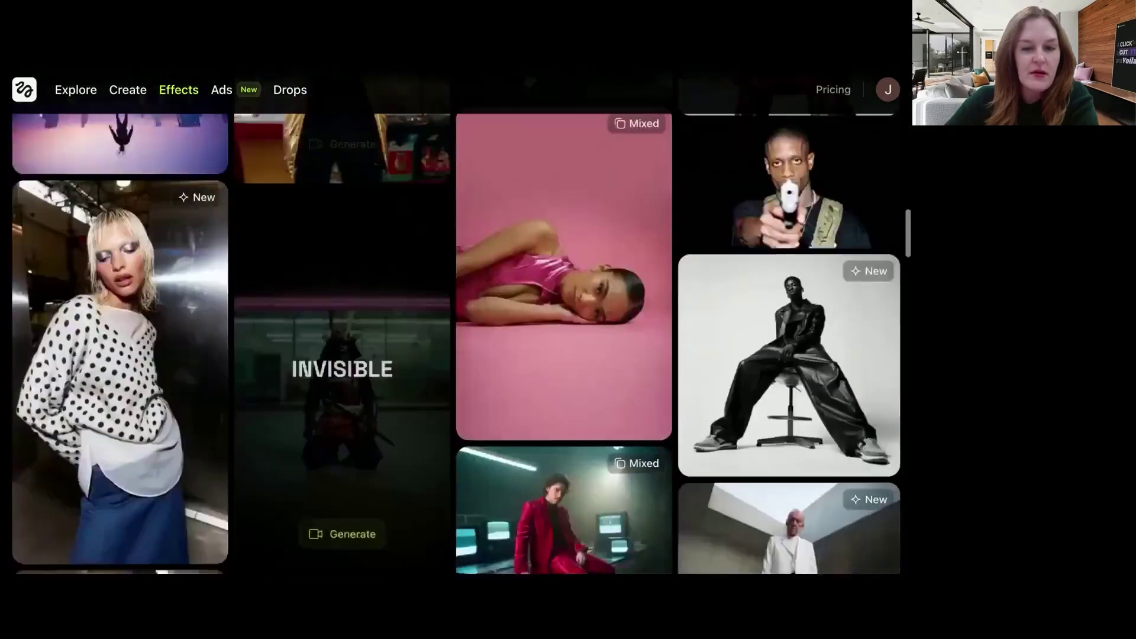
pyautogui.scroll(-3, 497, 349)
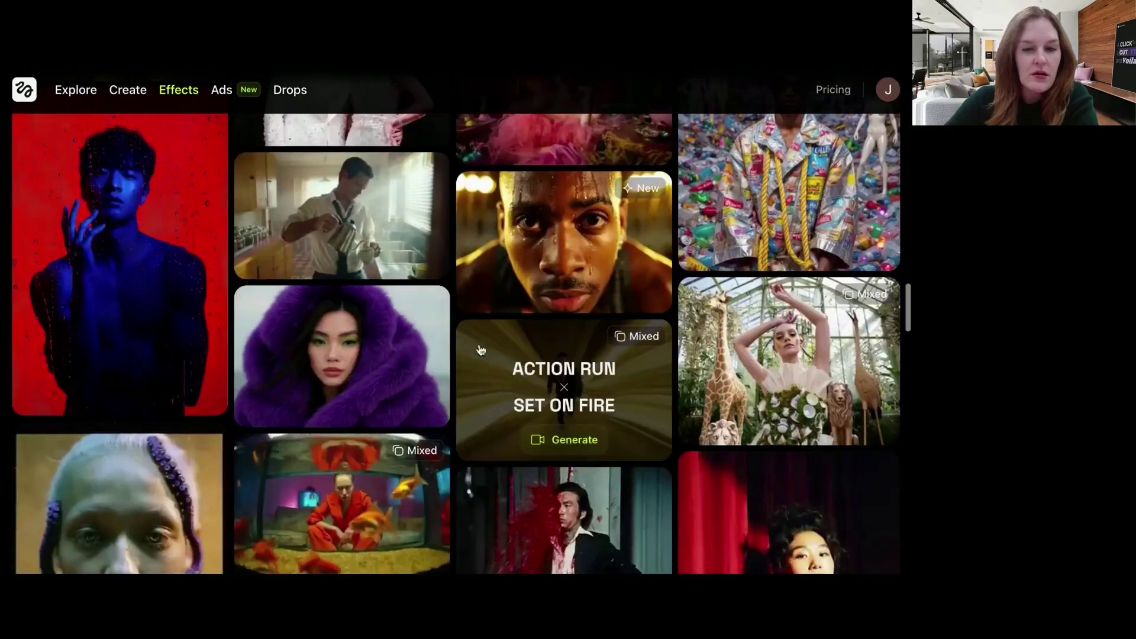
pyautogui.click(503, 396)
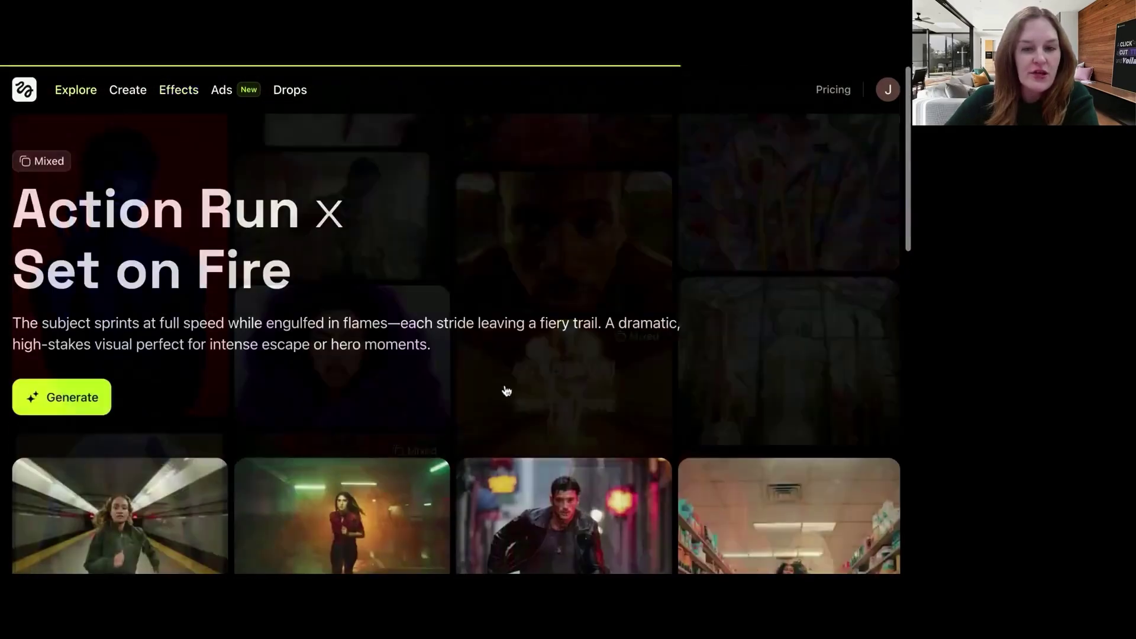
pyautogui.scroll(-2, 507, 390)
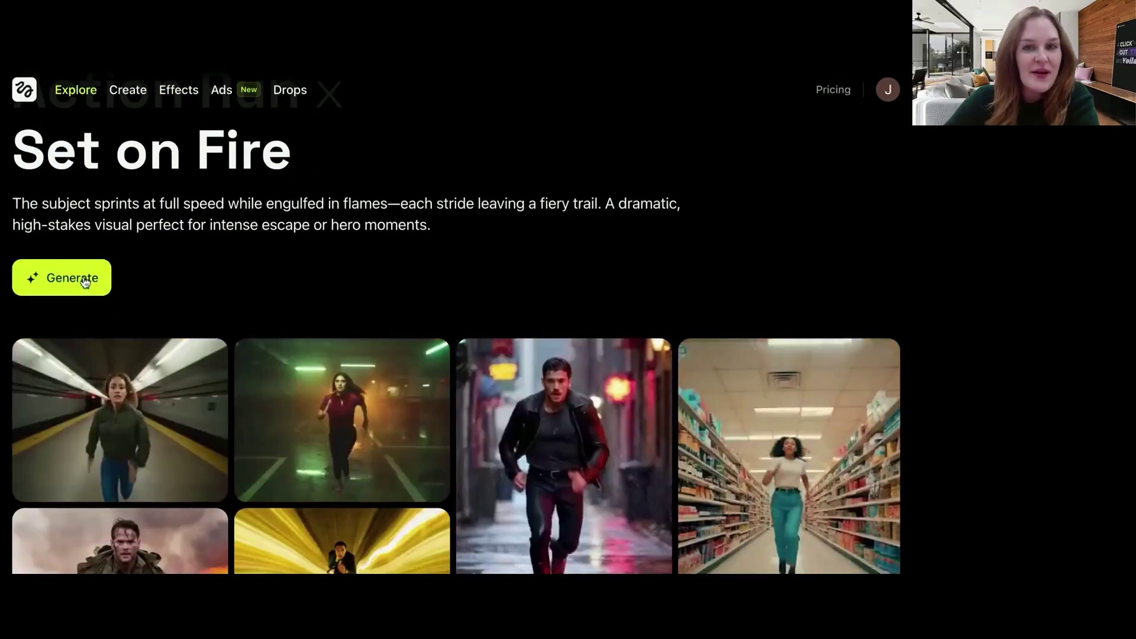
# - Generate 16:9 Higgsfield-model images of a frightened woman running through a library, then enlarge one
pyautogui.click(85, 280)
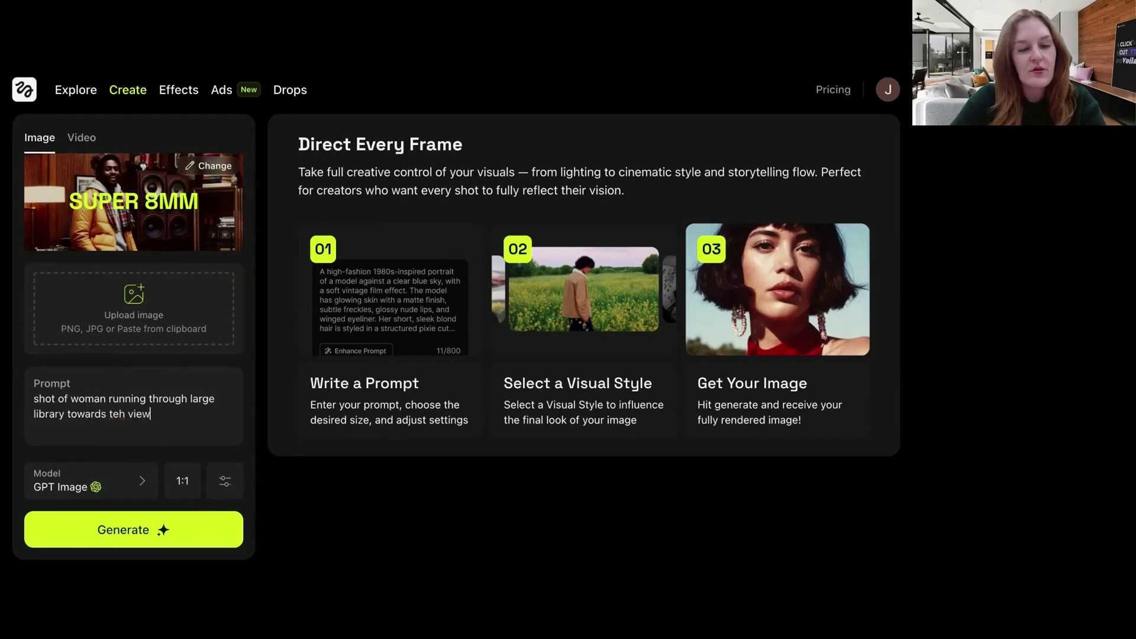
pyautogui.write('xpression on her face')
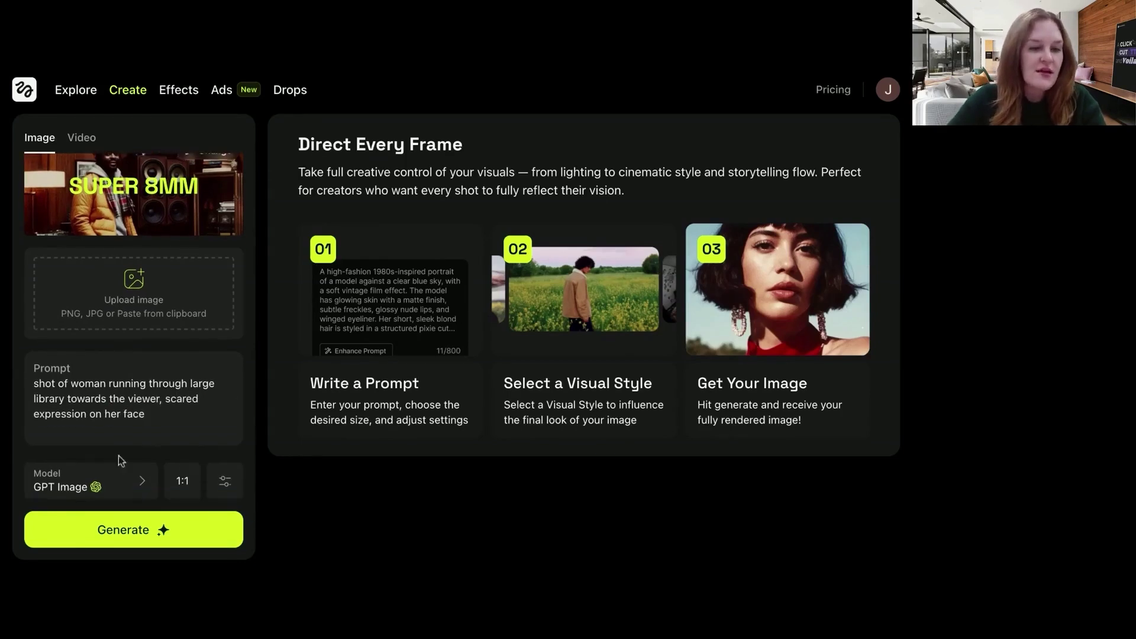
pyautogui.click(121, 477)
pyautogui.click(240, 425)
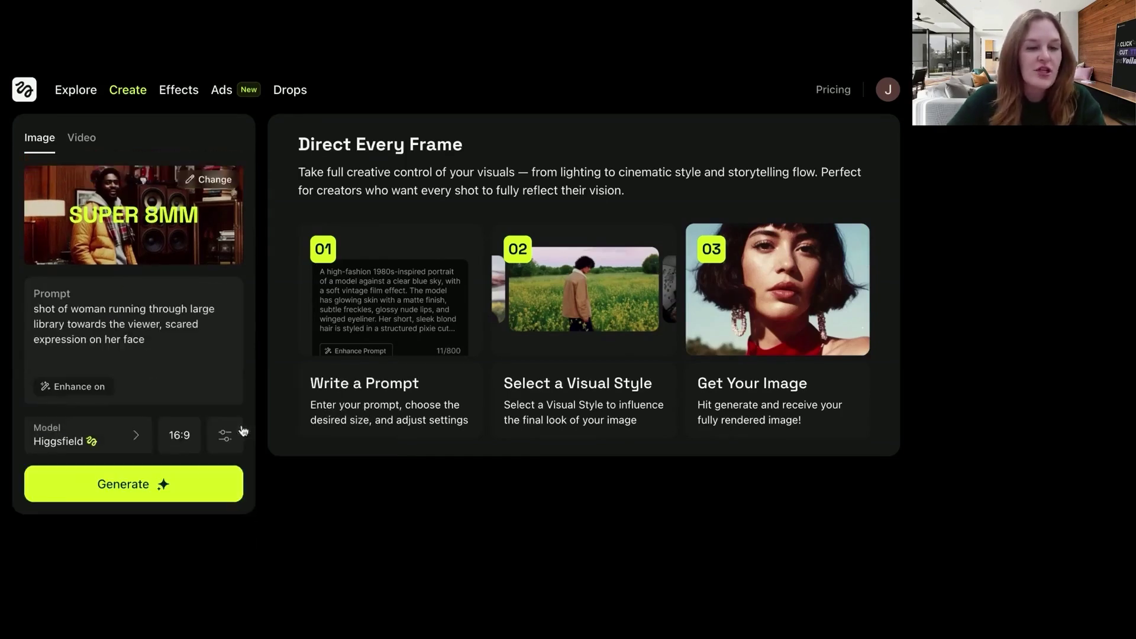
pyautogui.click(163, 485)
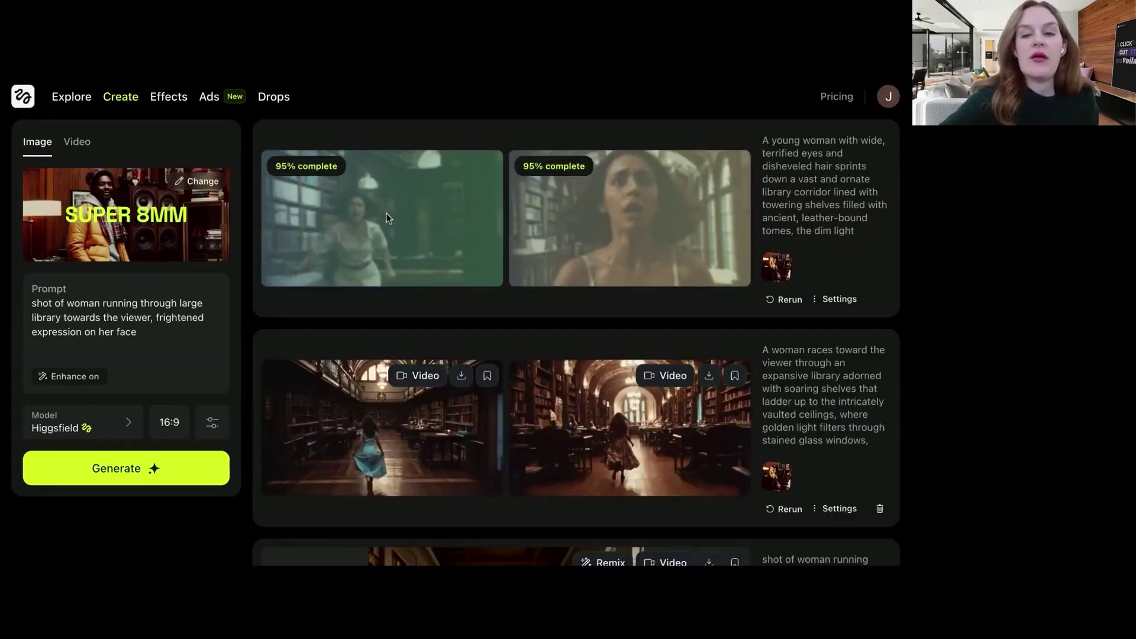
pyautogui.click(603, 246)
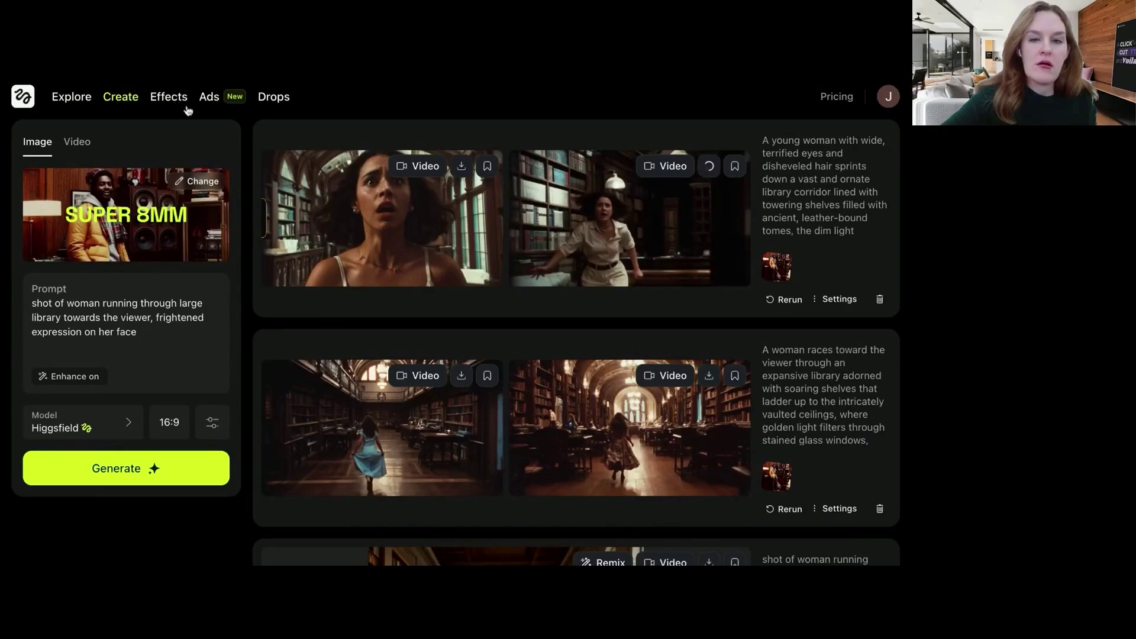
# - Generate a video from the library image with the prompt 'woman runs and then catches on fire'
pyautogui.click(76, 145)
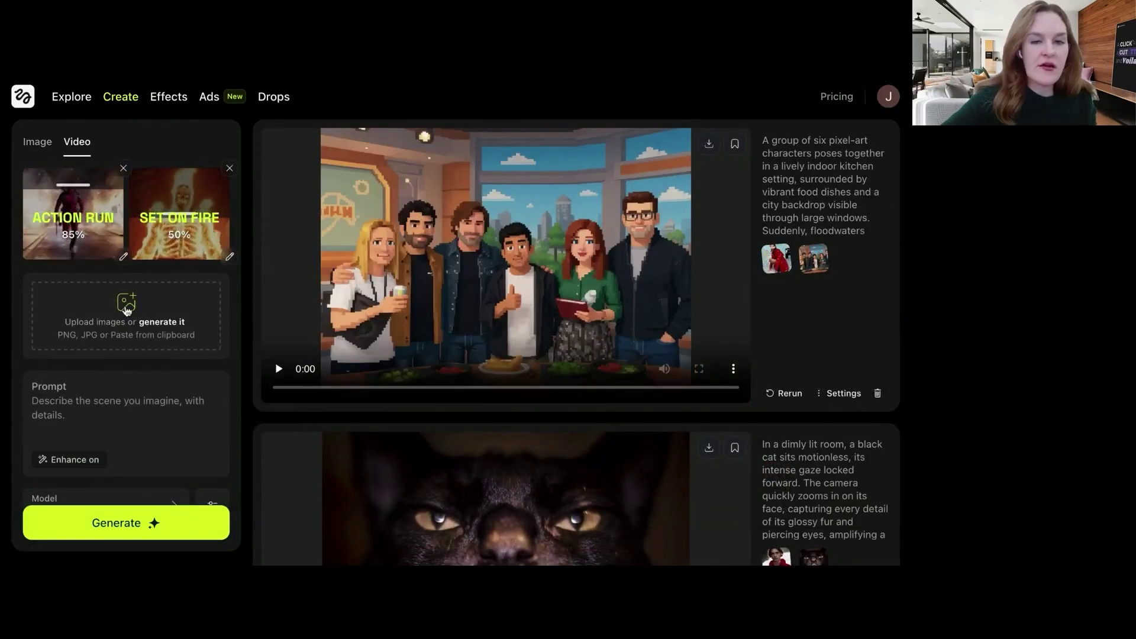
pyautogui.click(126, 310)
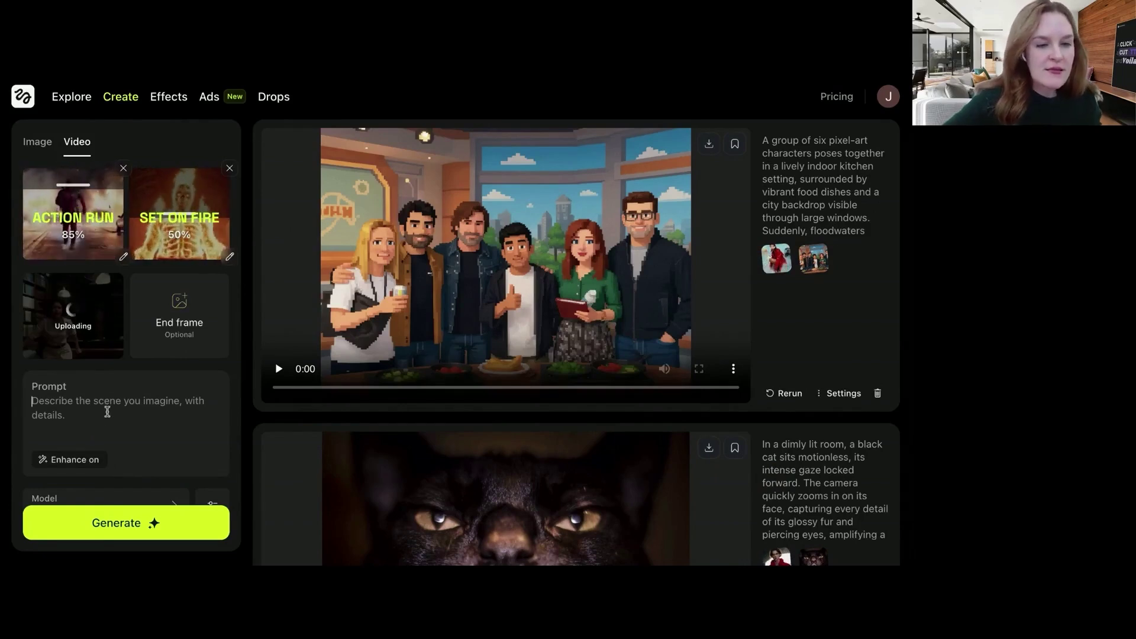
pyautogui.write('woman runs and then catches on fir')
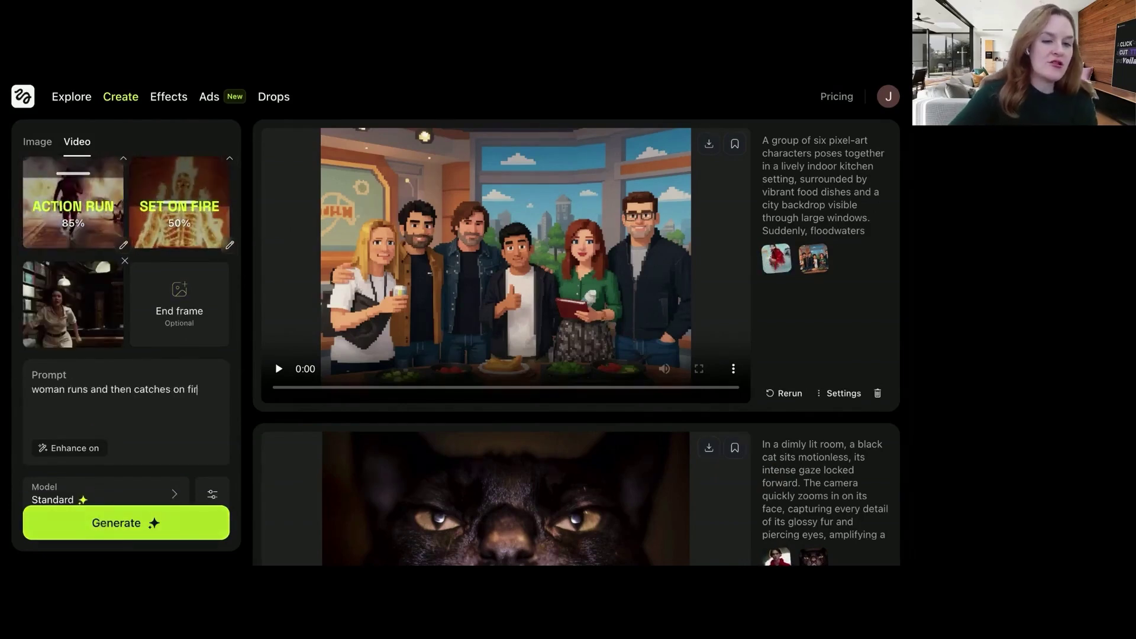
pyautogui.write('e')
pyautogui.click(117, 525)
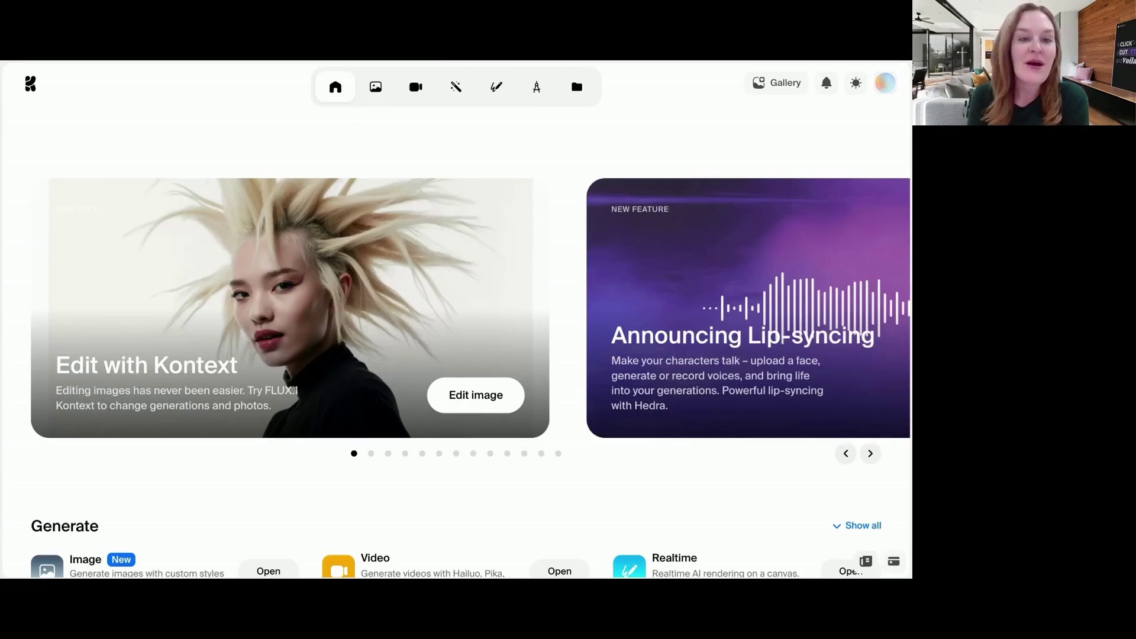
# - Generate 'anime dog surfing on a surfboard in the ocean' images and send the fourth to Video
pyautogui.click(375, 87)
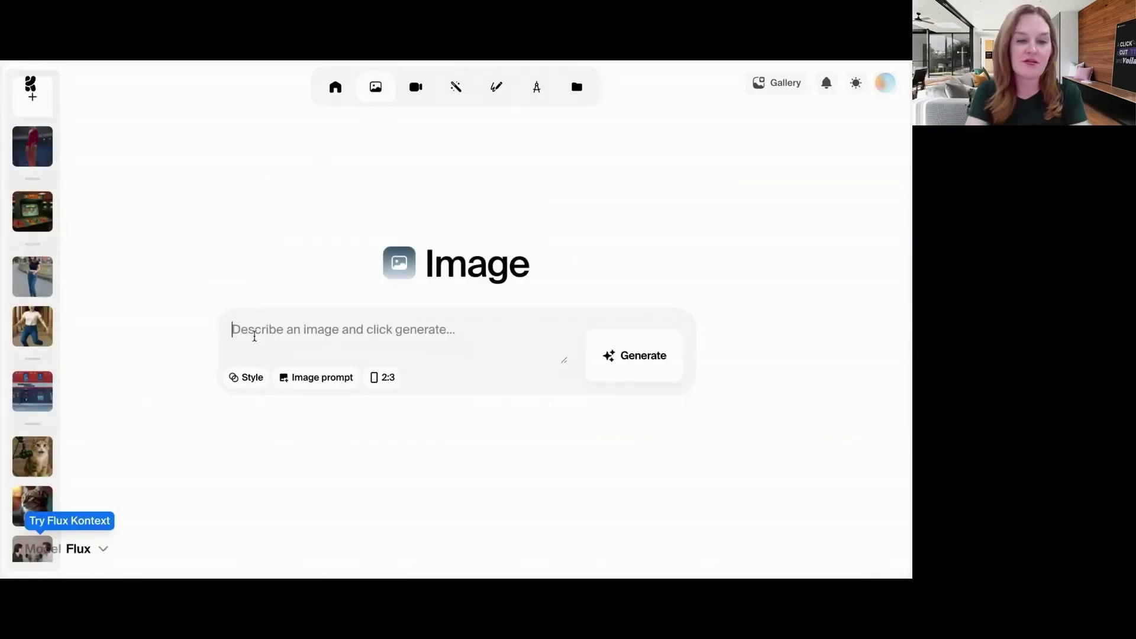
pyautogui.write('anime dog surfing on a')
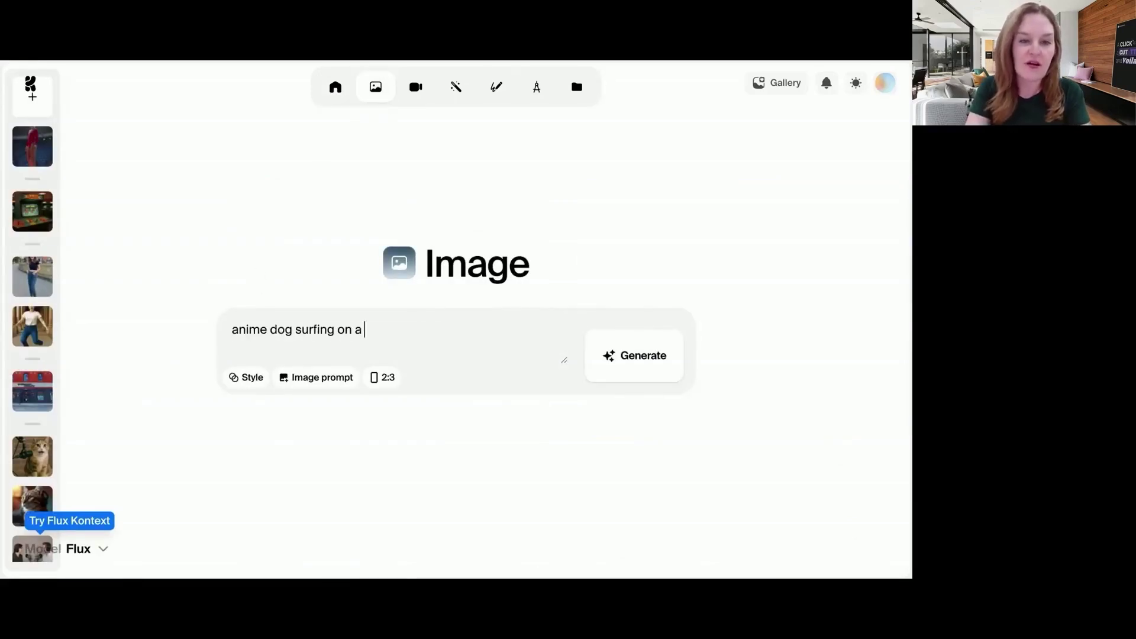
pyautogui.write(' surfboard in')
pyautogui.write('the ocean')
pyautogui.press('Return')
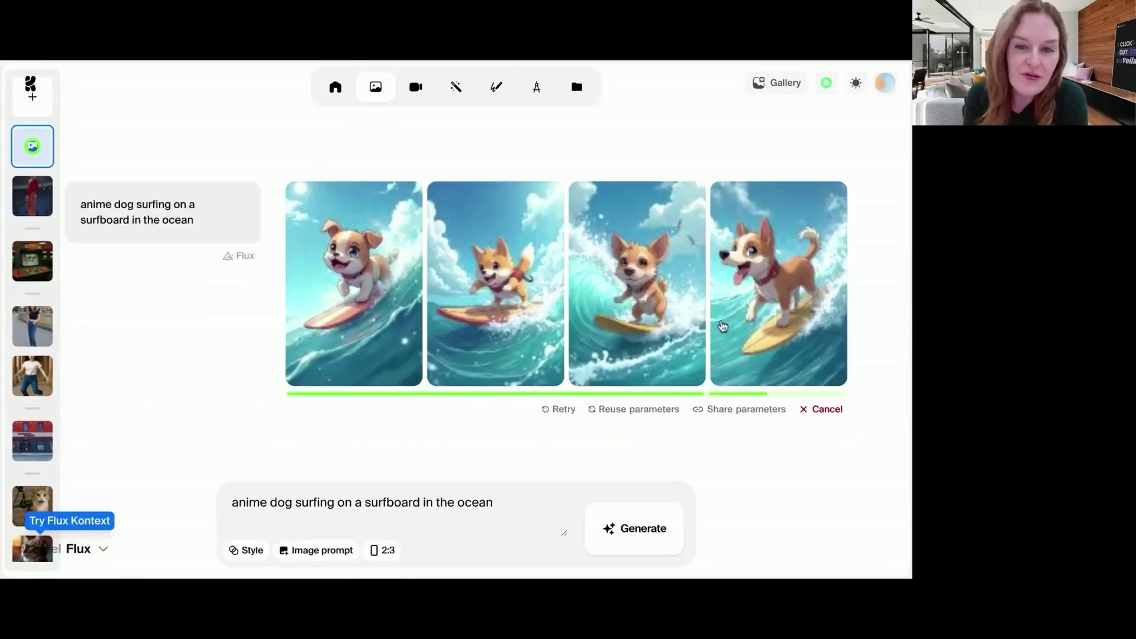
pyautogui.moveTo(776, 275)
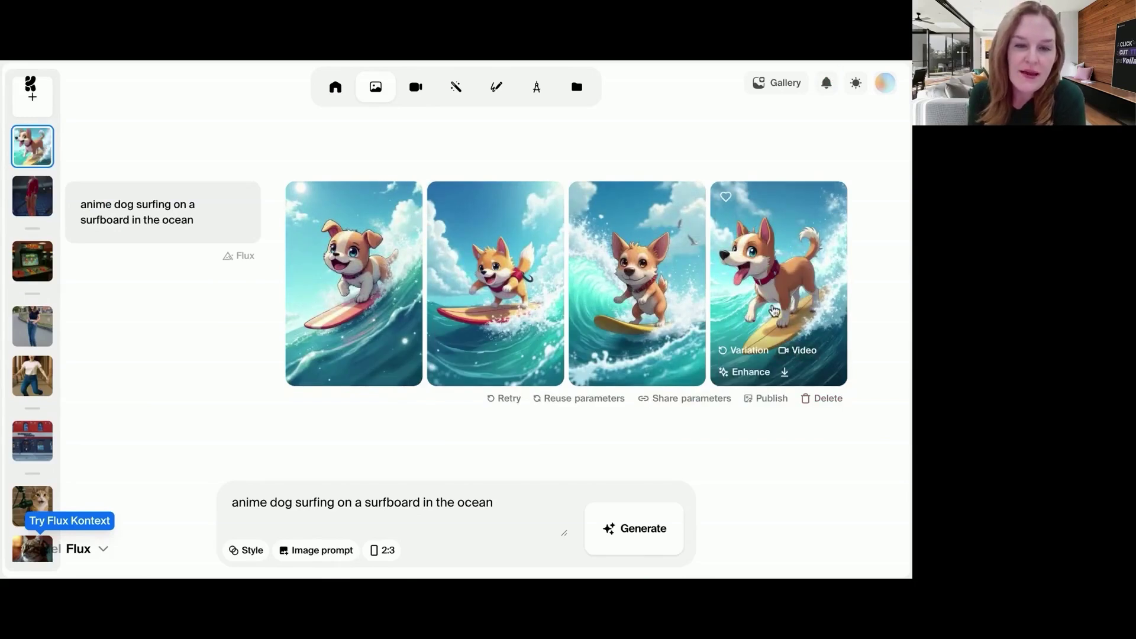
pyautogui.click(795, 354)
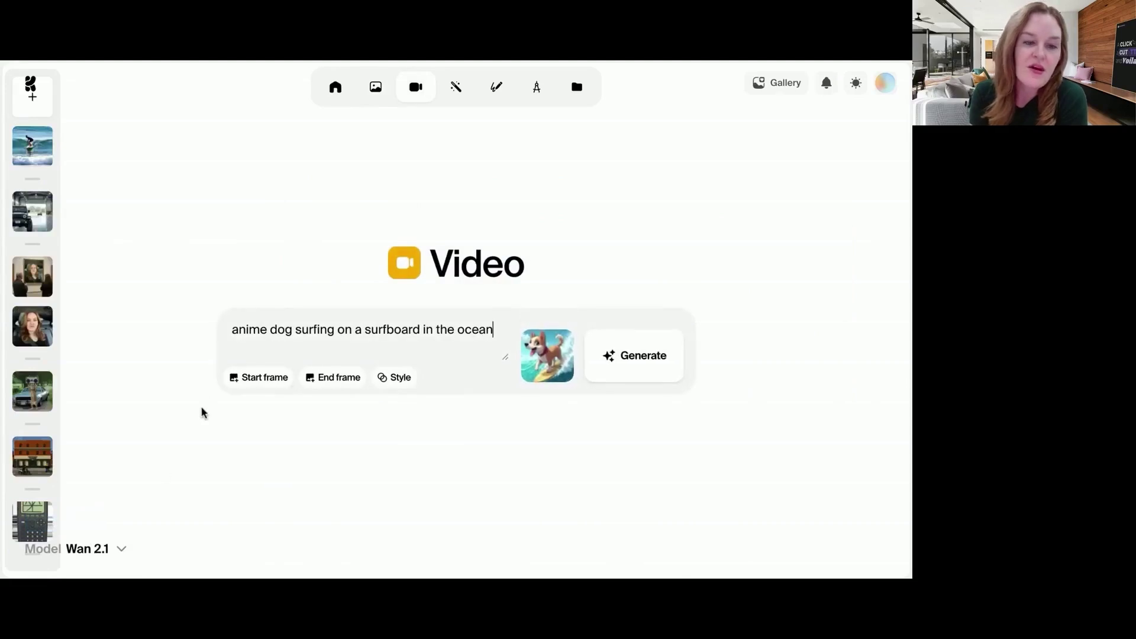
# - Keep Wan 2.1 as the video model and generate the surfing anime dog clip
pyautogui.click(89, 549)
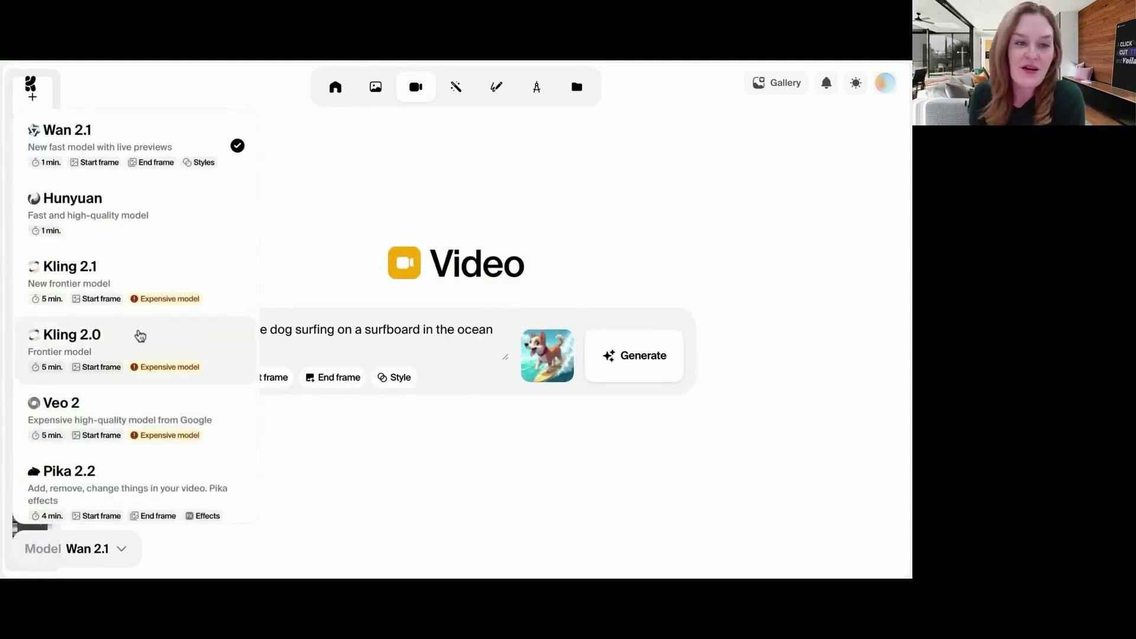
pyautogui.scroll(-8, 153, 226)
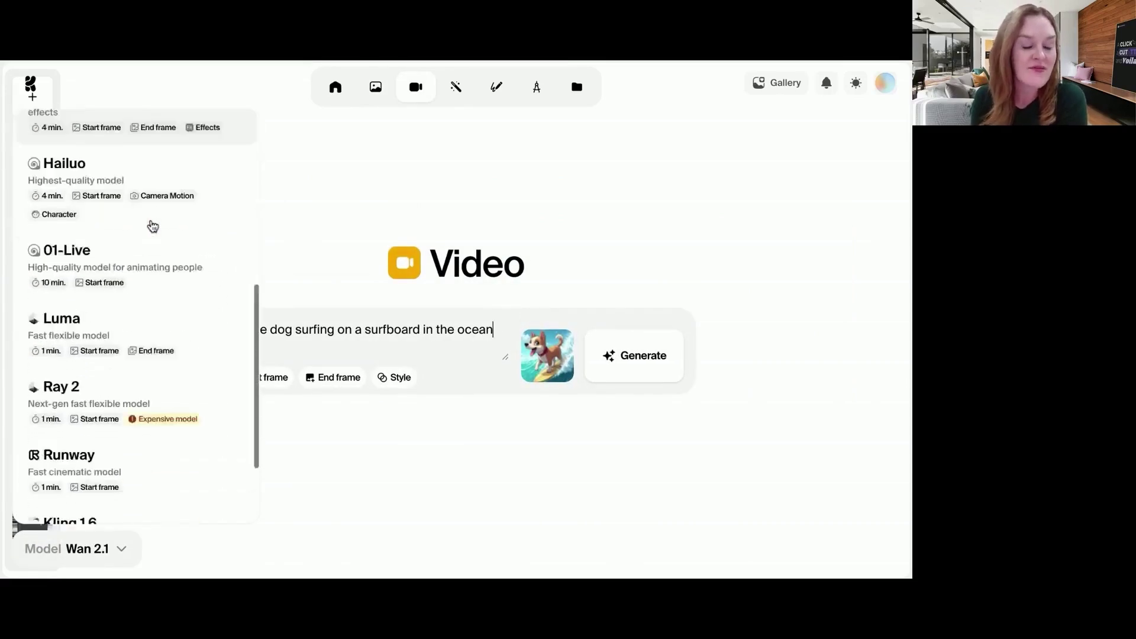
pyautogui.scroll(8, 137, 267)
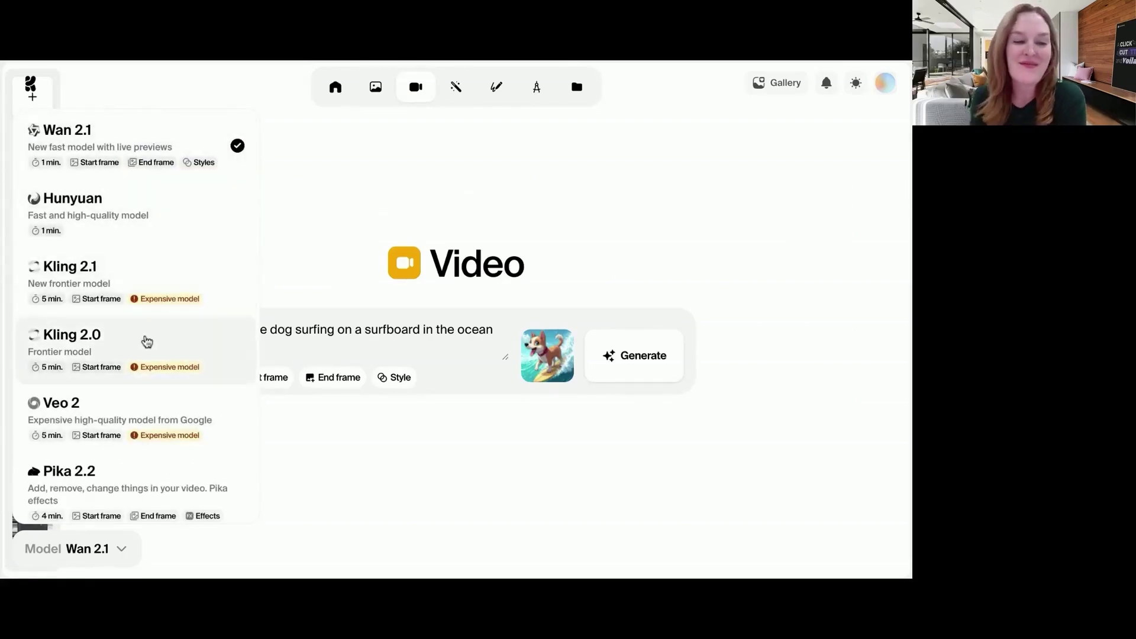
pyautogui.click(388, 325)
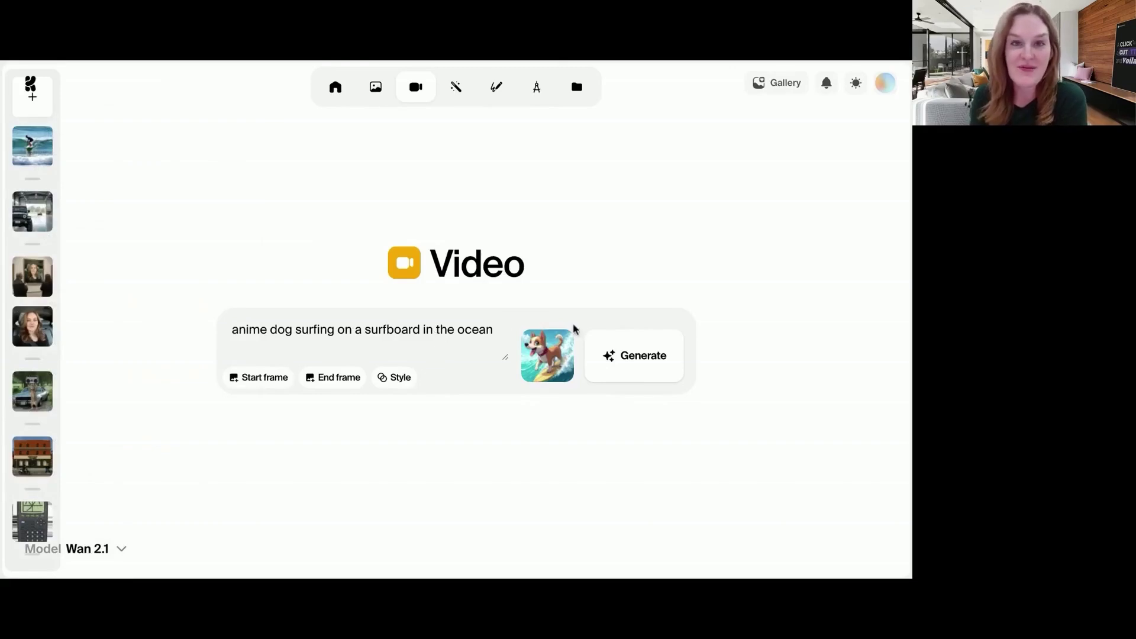
pyautogui.click(641, 361)
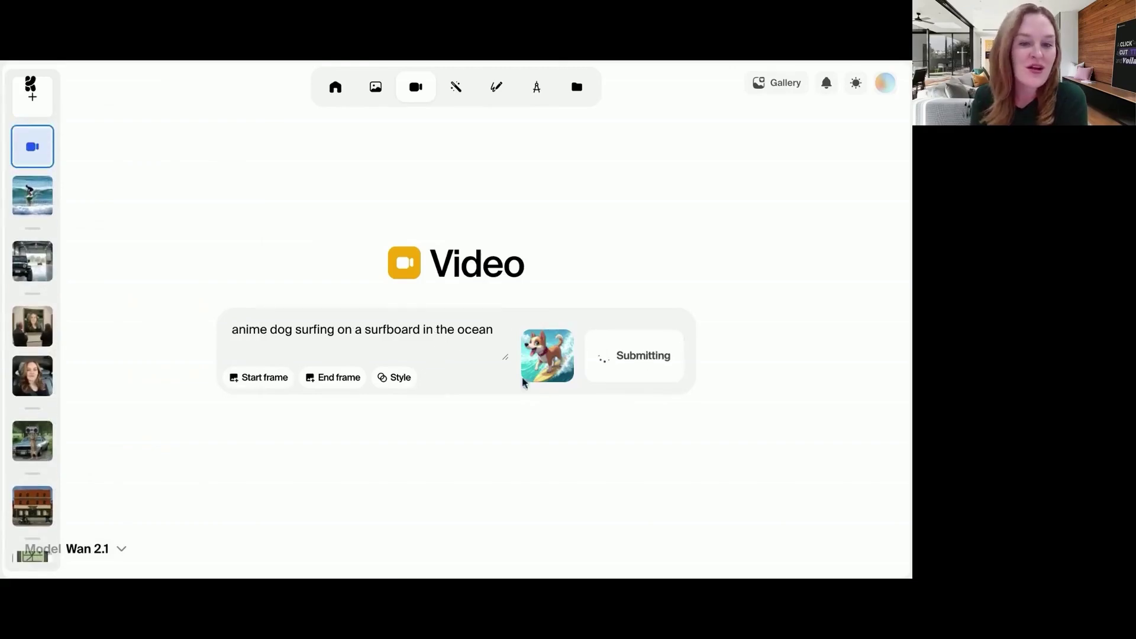
# - Switch the video model to Pika 2.2 and generate the surfing dog clip again
pyautogui.click(91, 550)
pyautogui.click(93, 553)
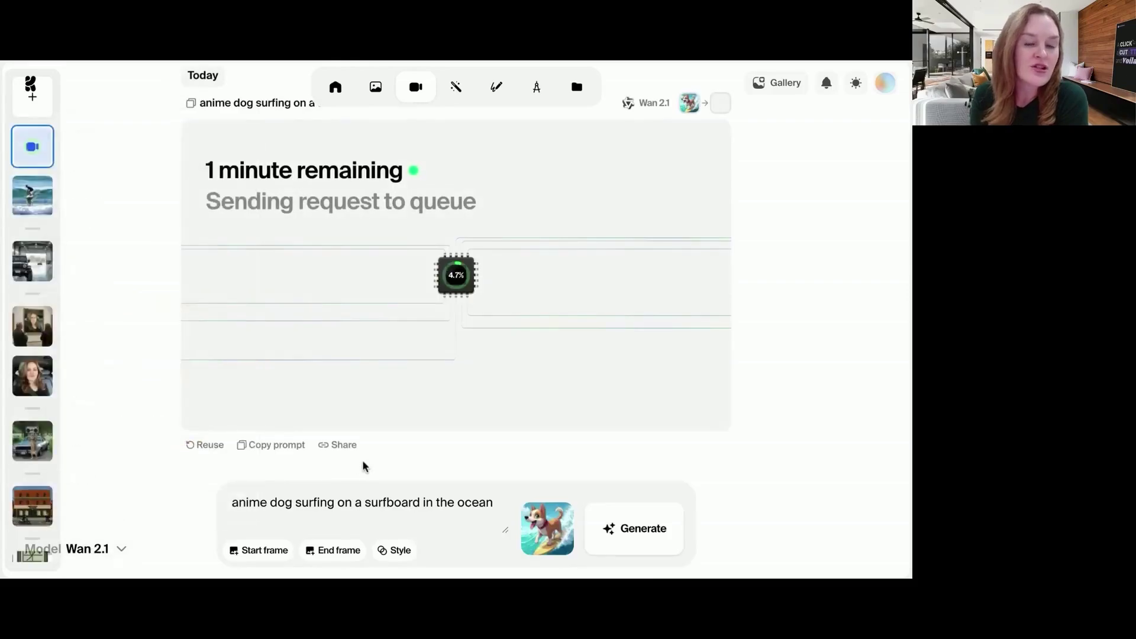
pyautogui.click(89, 549)
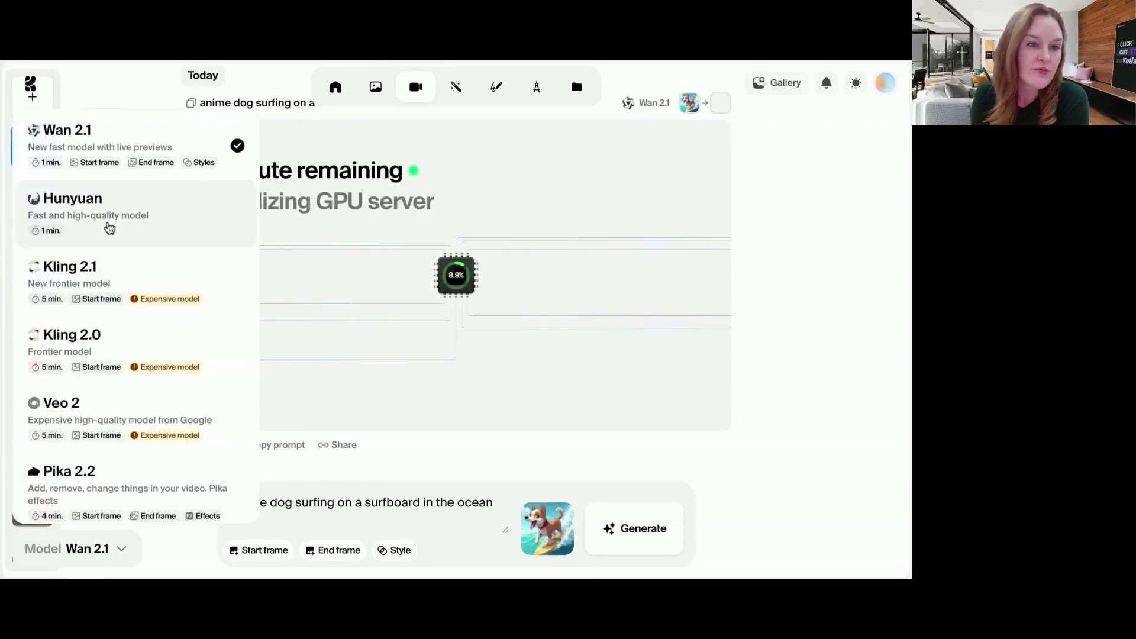
pyautogui.scroll(-3, 133, 402)
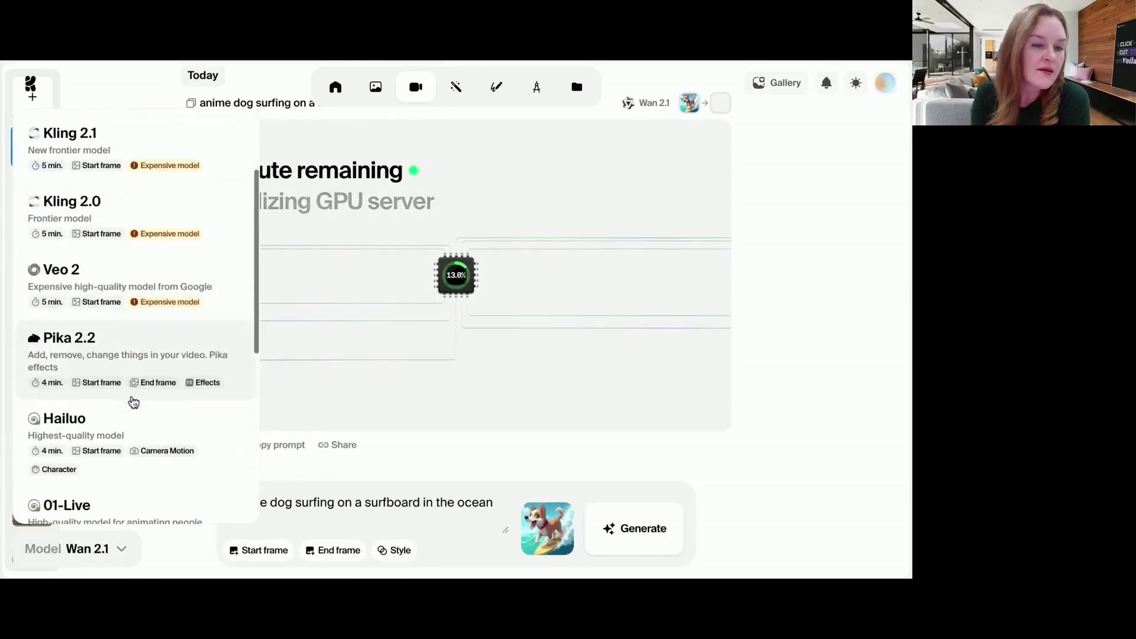
pyautogui.click(145, 337)
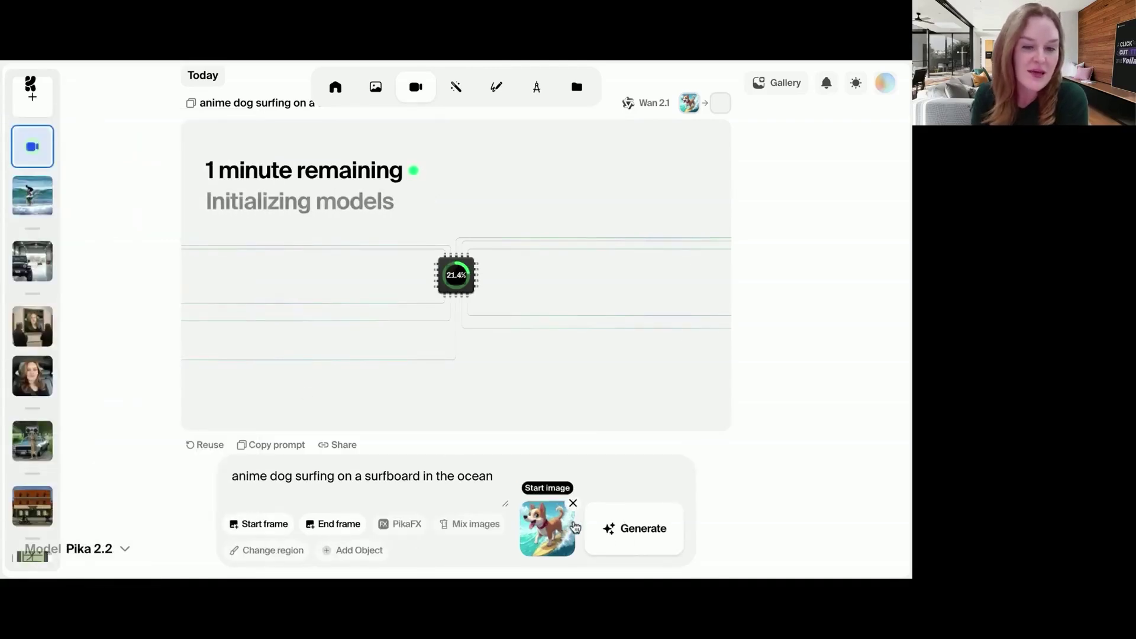
pyautogui.click(636, 540)
# - Change the video model to Hailuo
pyautogui.click(47, 542)
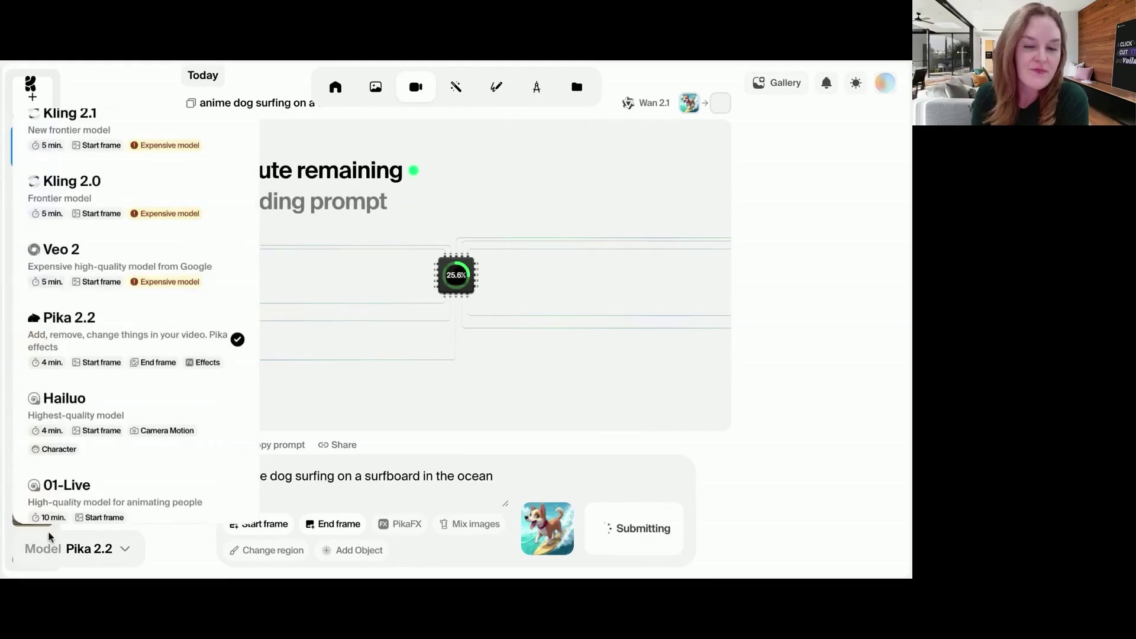
pyautogui.scroll(-5, 213, 203)
pyautogui.scroll(5, 212, 205)
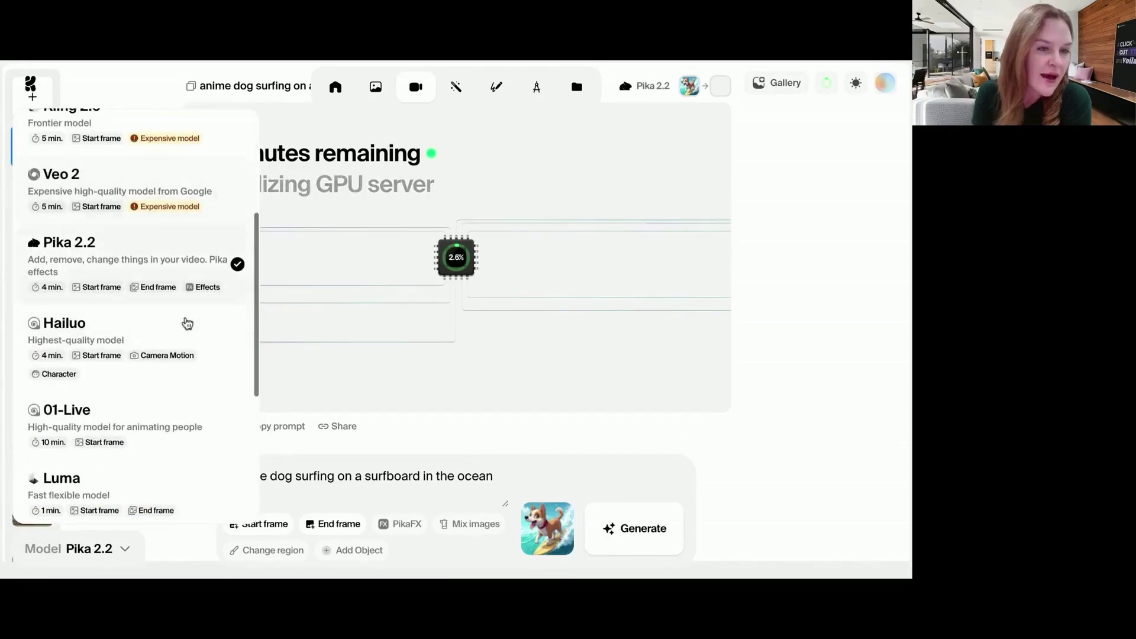
pyautogui.click(189, 336)
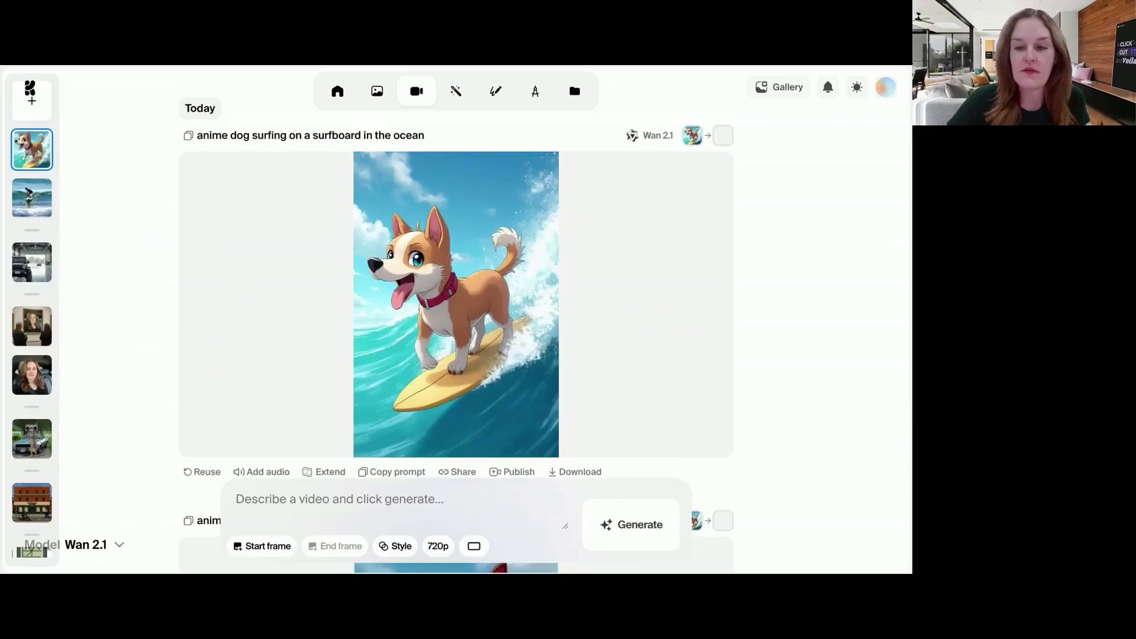
# - Scroll past the Wan 2.1 and Pika 2.2 surfing dog clips to the finished Hailuo one
pyautogui.scroll(-1, 456, 266)
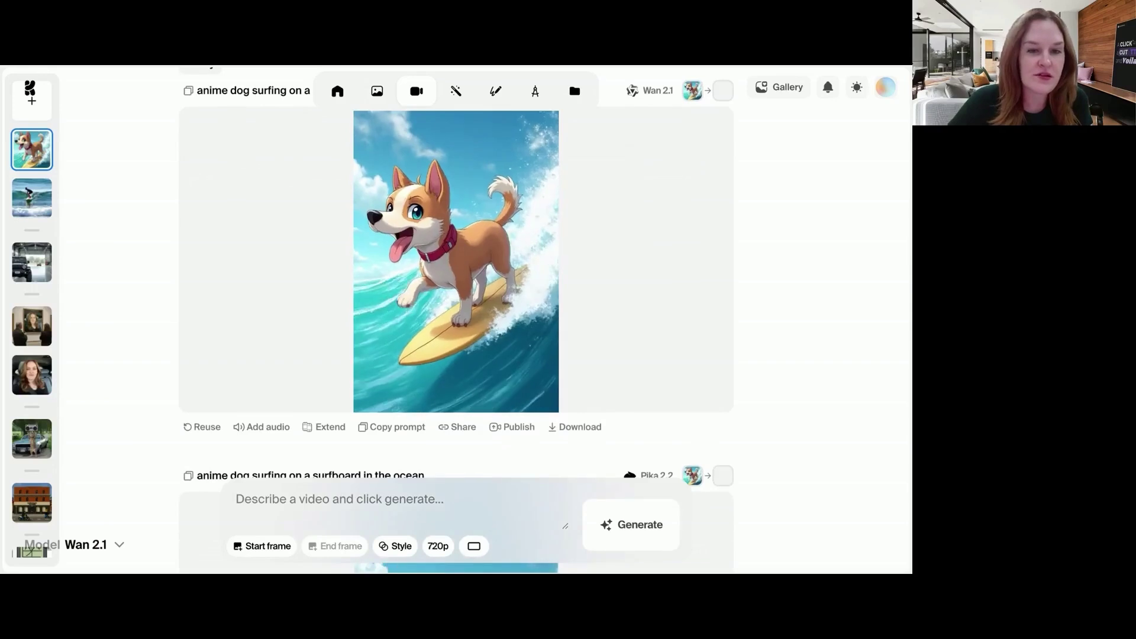
pyautogui.scroll(-3, 456, 295)
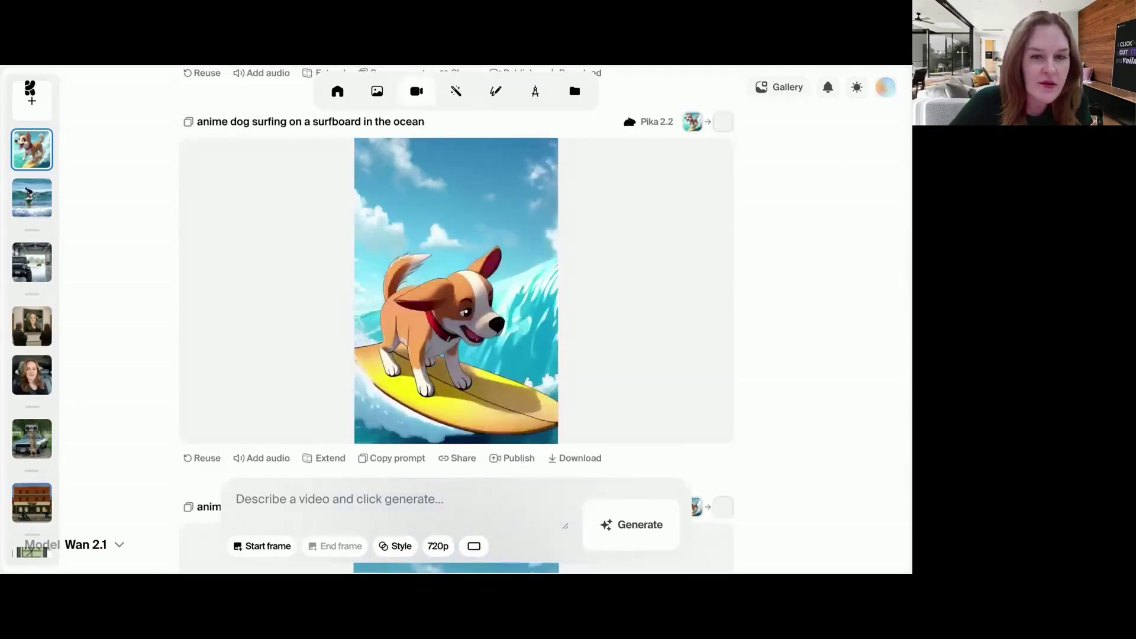
pyautogui.scroll(-2, 456, 296)
pyautogui.scroll(-4, 456, 296)
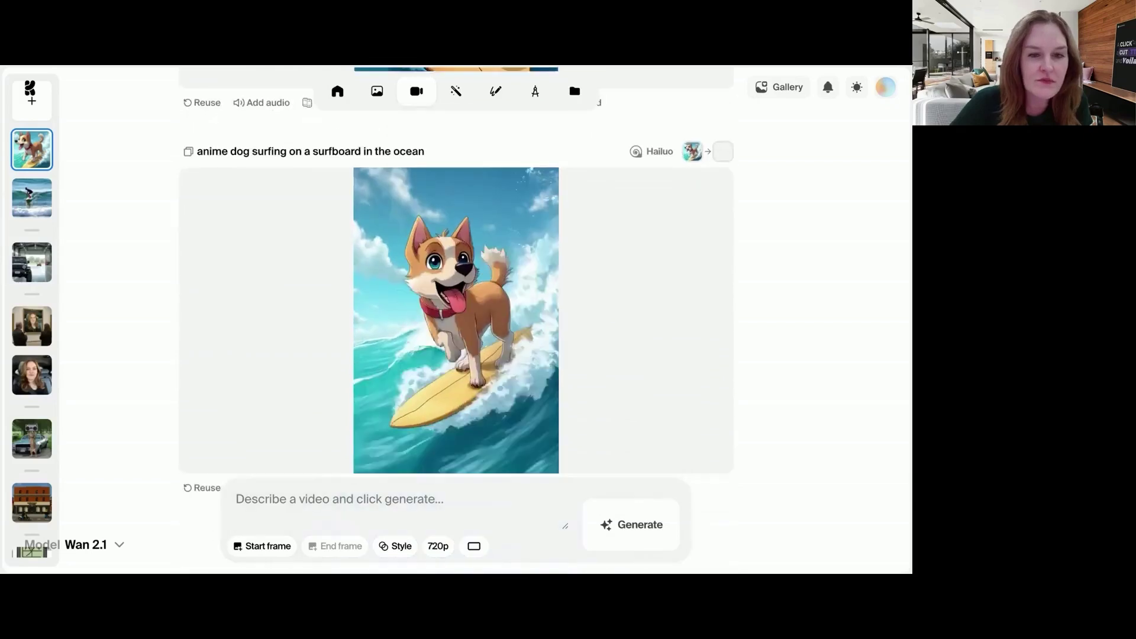
pyautogui.scroll(1, 456, 278)
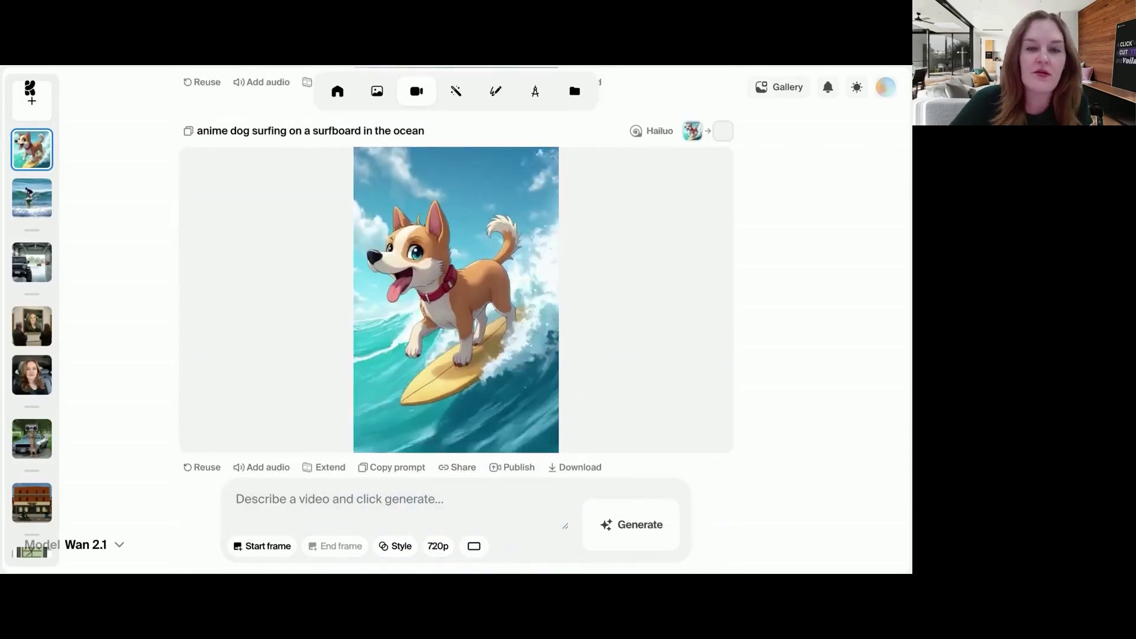
pyautogui.scroll(-1, 456, 278)
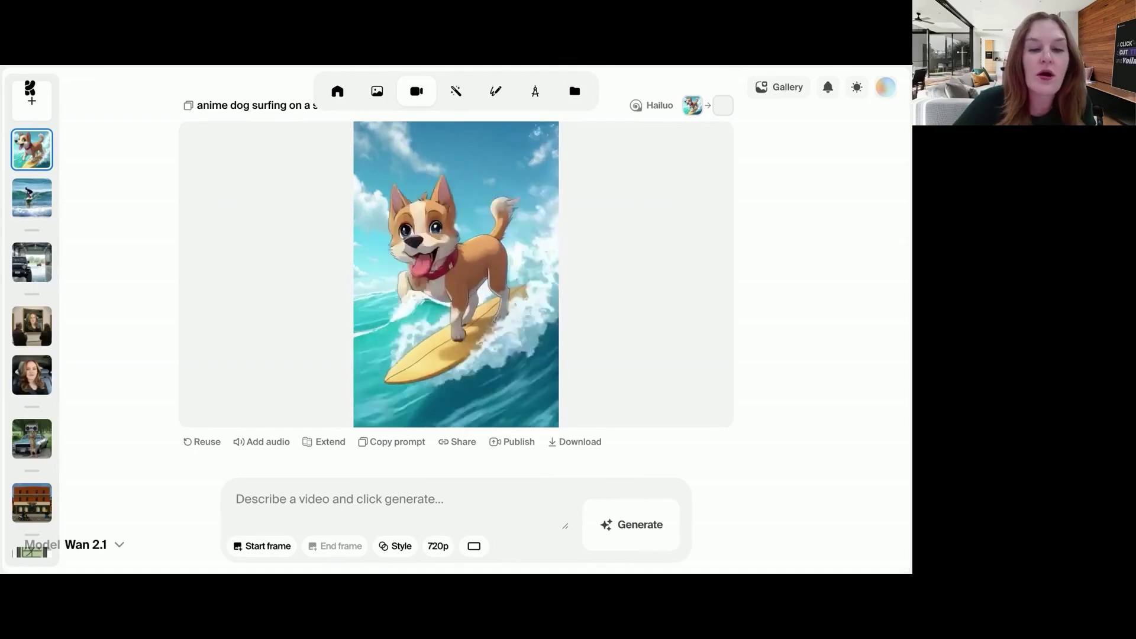
# - Load the surfing dog video into the Enhancer and set the model to Topaz Video
pyautogui.click(461, 101)
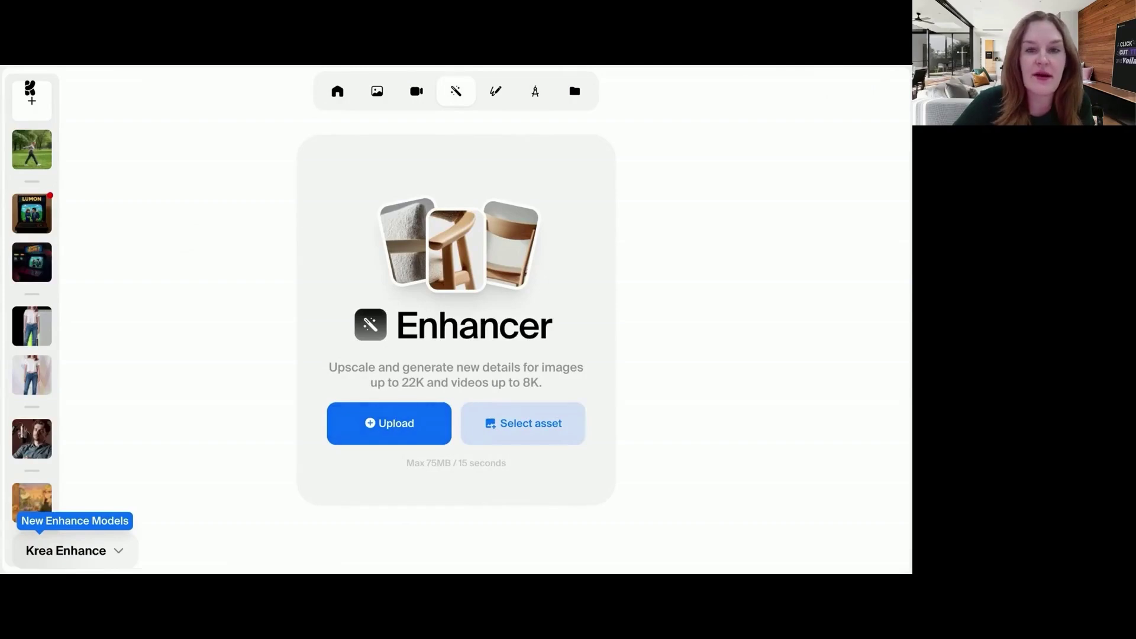
pyautogui.moveTo(414, 355); pyautogui.dragTo(380, 310)
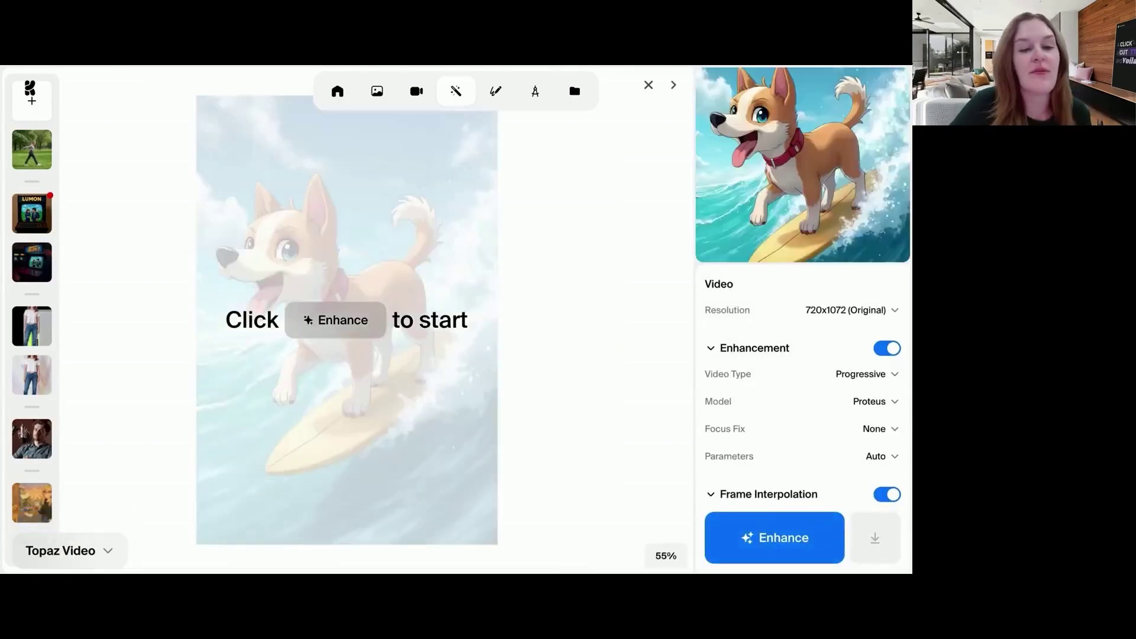
pyautogui.click(95, 550)
pyautogui.click(89, 464)
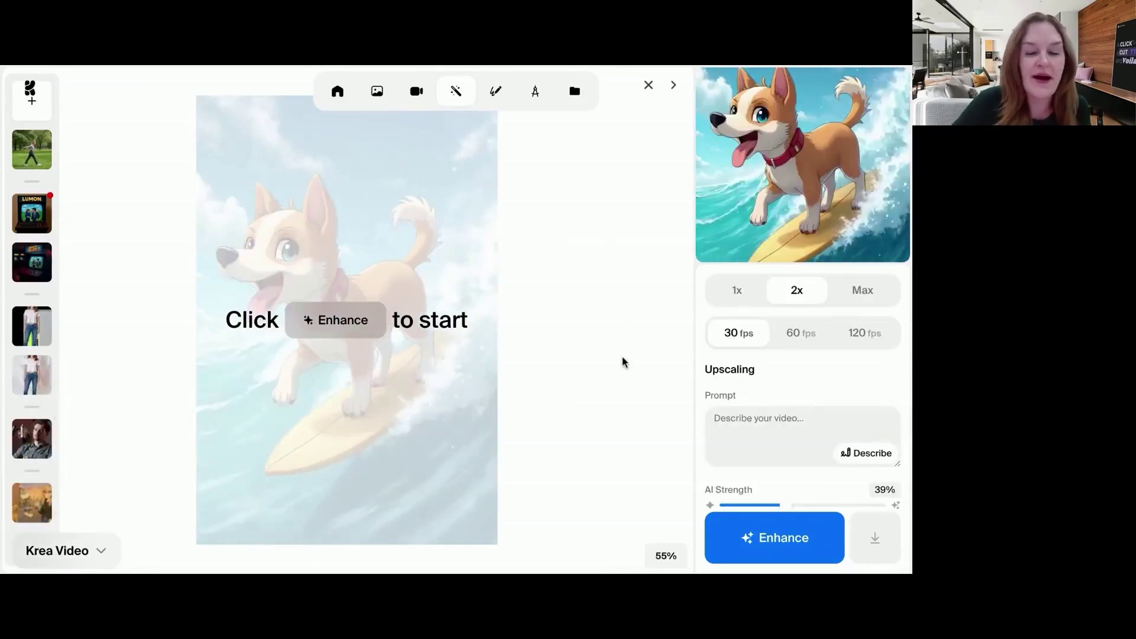
pyautogui.click(65, 550)
pyautogui.click(114, 398)
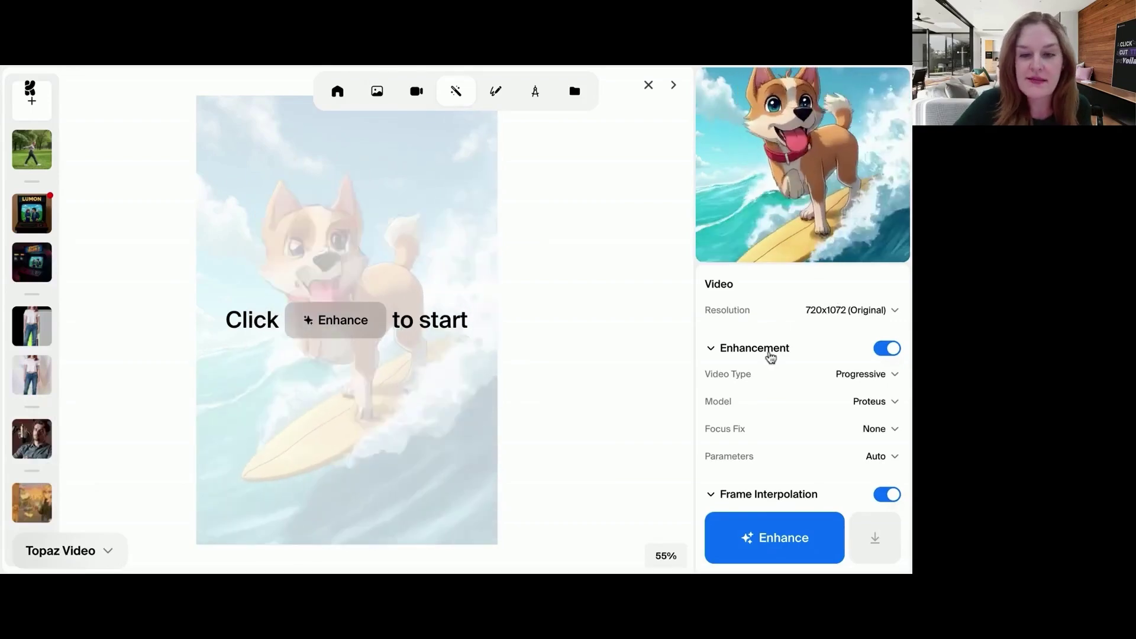
# - Expand the Grain settings and run the Topaz Video enhancement
pyautogui.scroll(-3, 771, 355)
pyautogui.scroll(2, 771, 357)
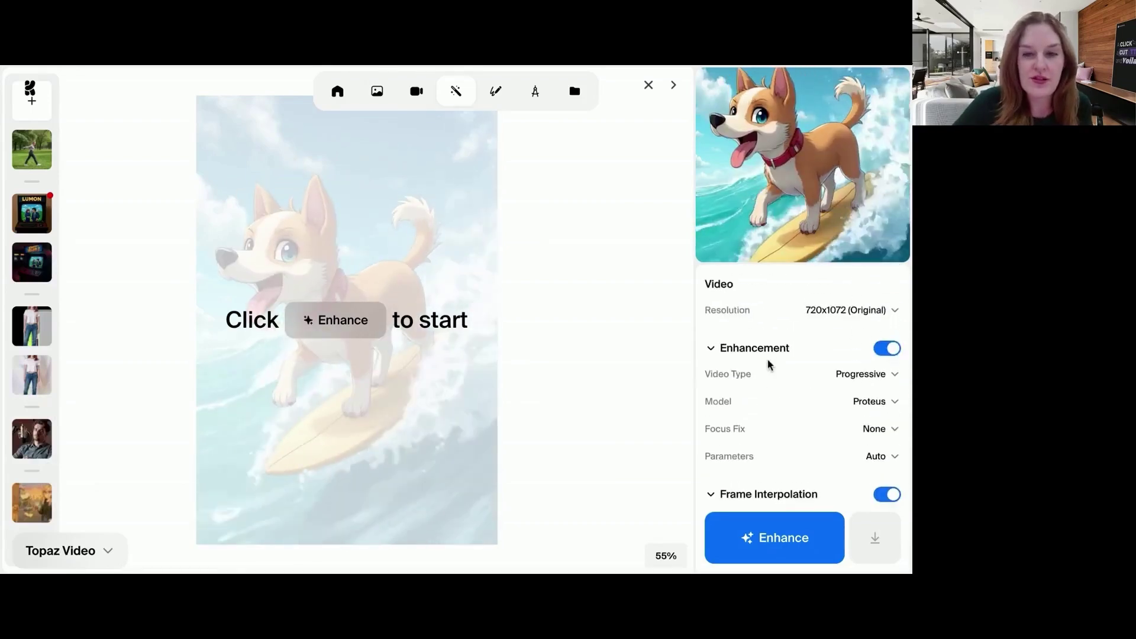
pyautogui.scroll(-3, 769, 368)
pyautogui.scroll(-3, 765, 396)
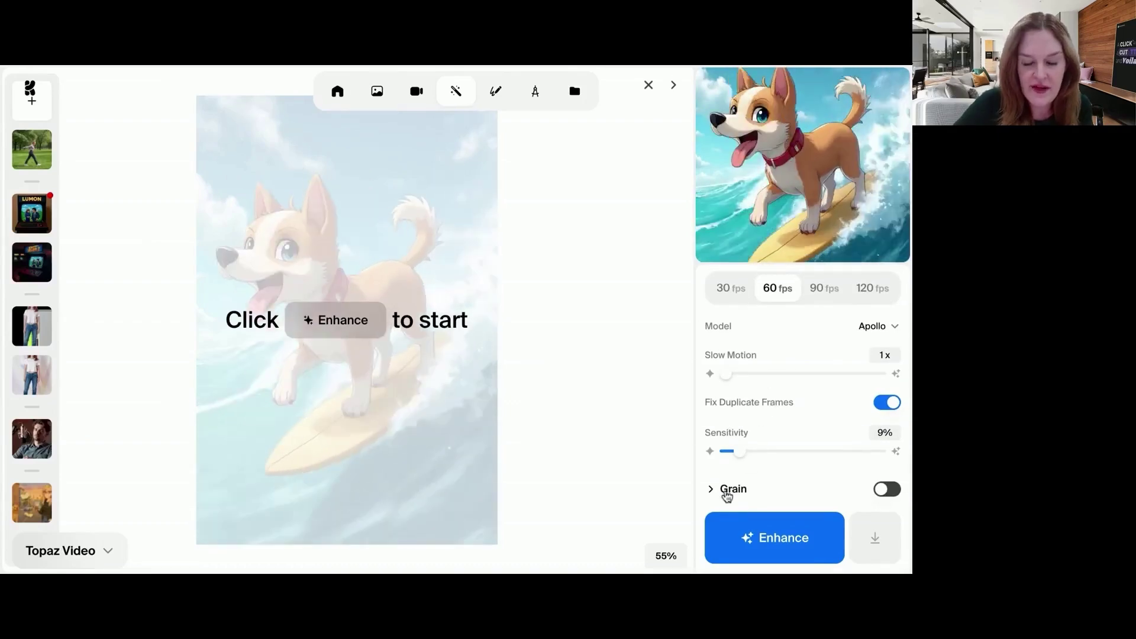
pyautogui.click(727, 492)
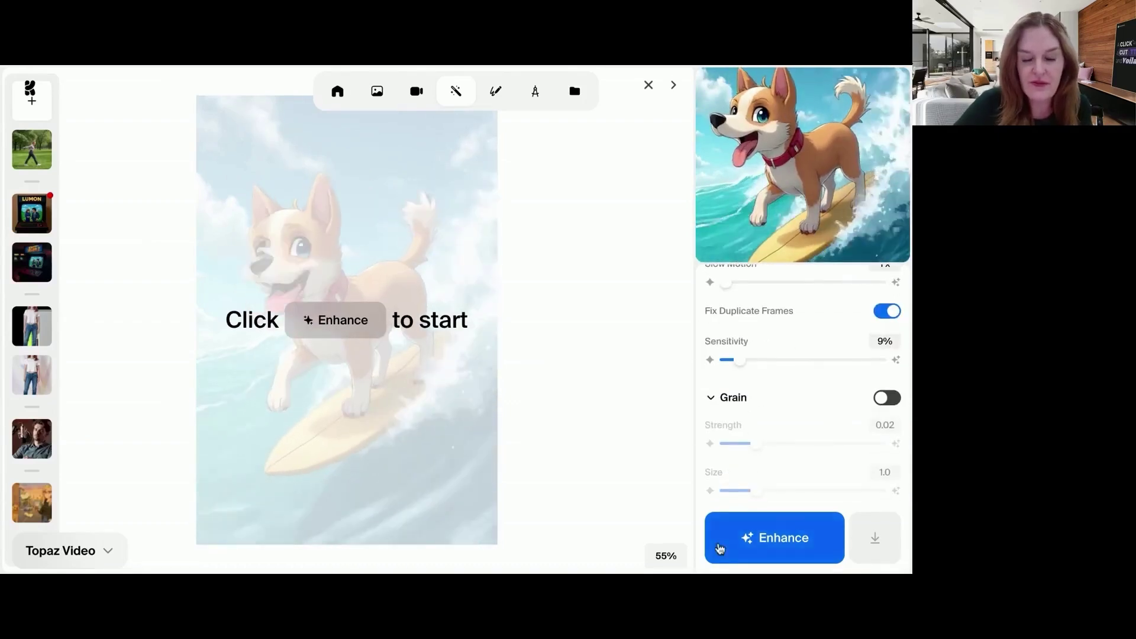
pyautogui.click(738, 555)
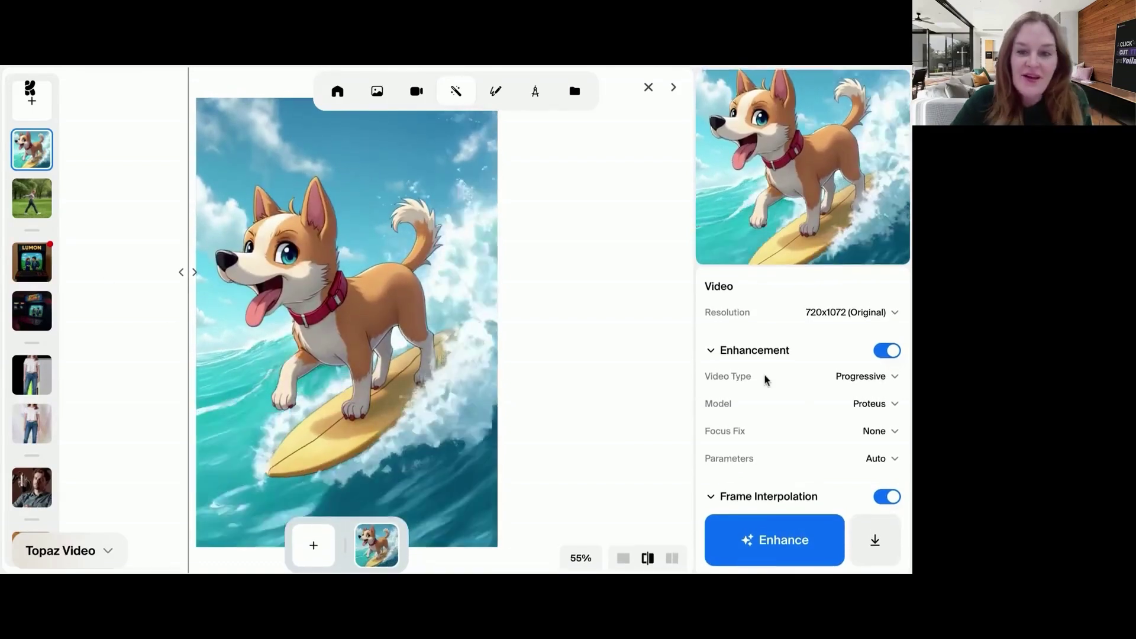
pyautogui.scroll(-3, 765, 380)
pyautogui.scroll(2, 859, 379)
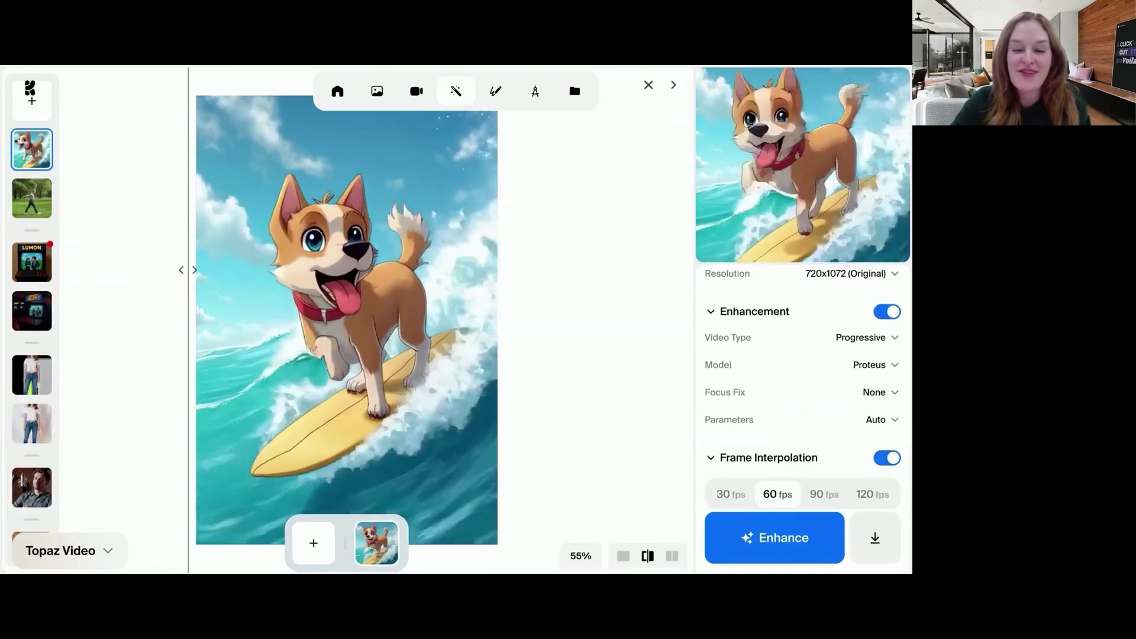
pyautogui.click(882, 352)
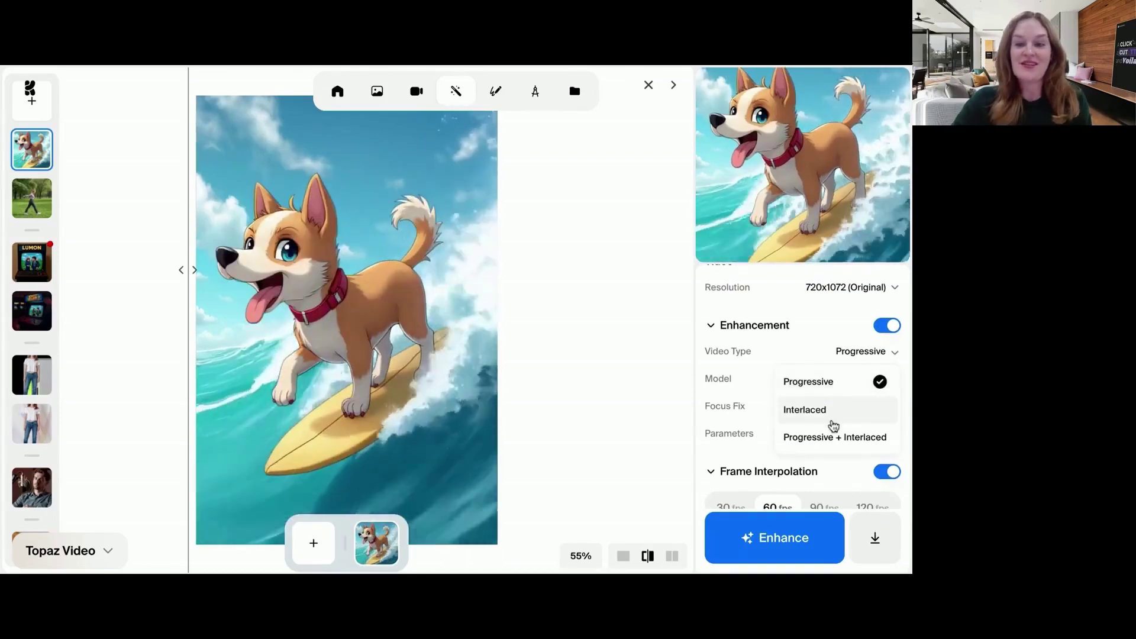
pyautogui.click(729, 390)
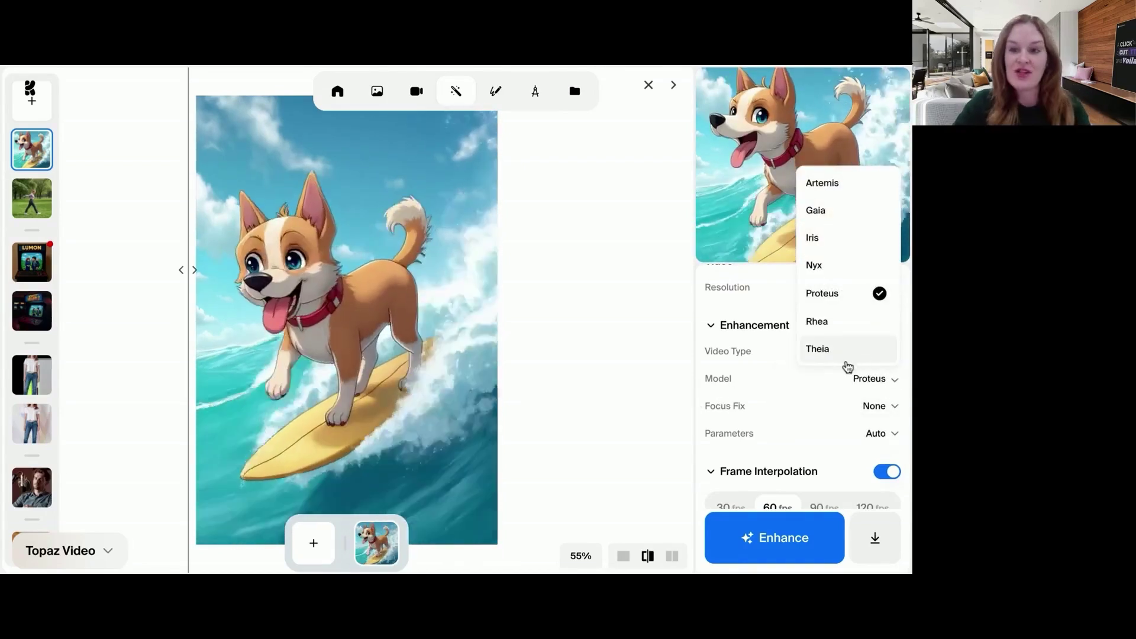
pyautogui.click(870, 379)
pyautogui.click(870, 379)
pyautogui.click(870, 379)
pyautogui.click(868, 351)
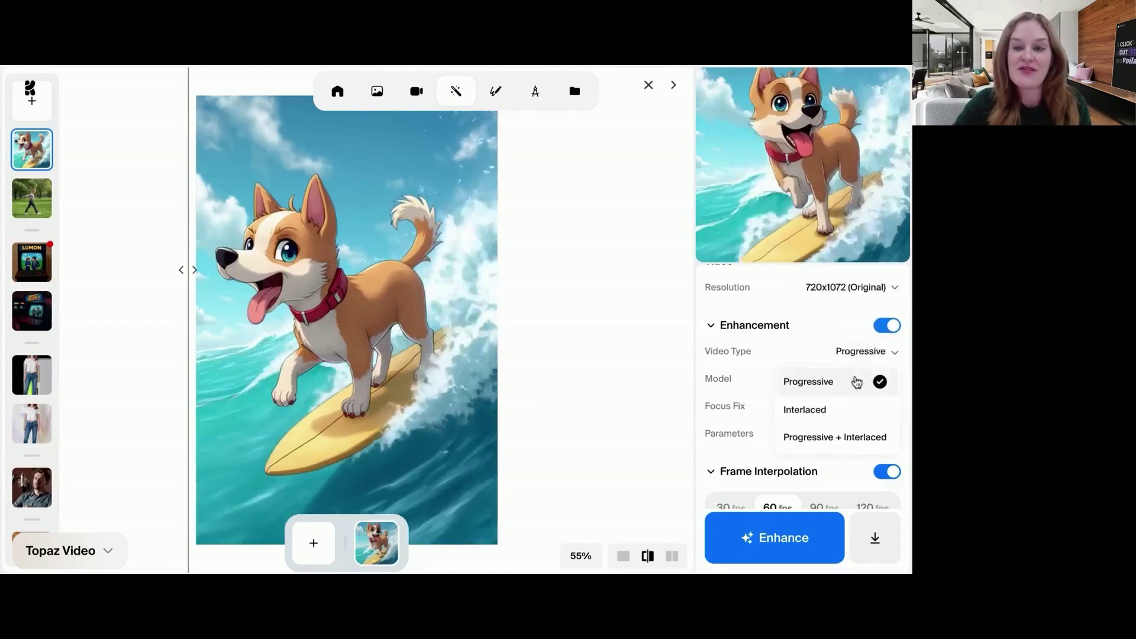
pyautogui.click(854, 391)
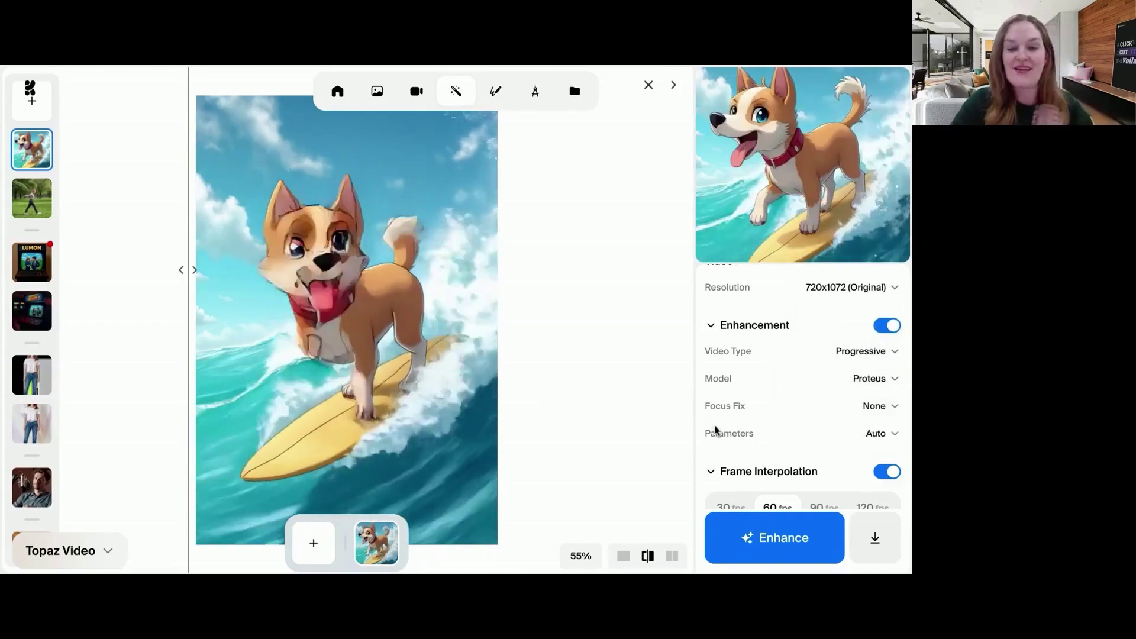
pyautogui.click(882, 406)
pyautogui.click(792, 401)
pyautogui.scroll(-3, 793, 402)
pyautogui.scroll(-2, 795, 396)
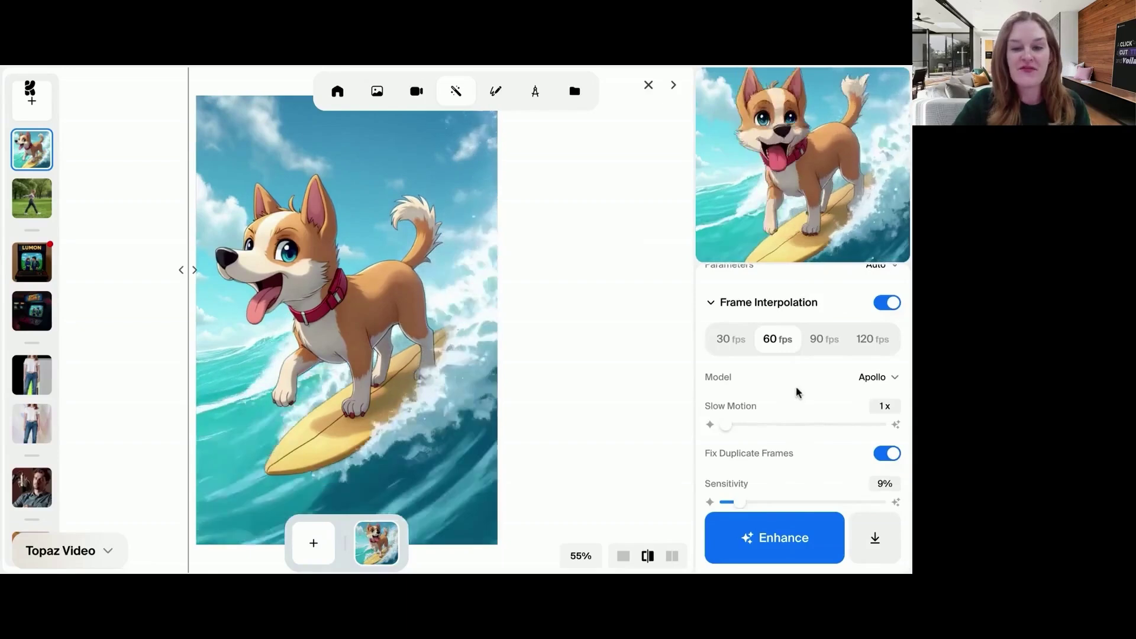
pyautogui.scroll(-1, 817, 366)
pyautogui.scroll(-2, 818, 368)
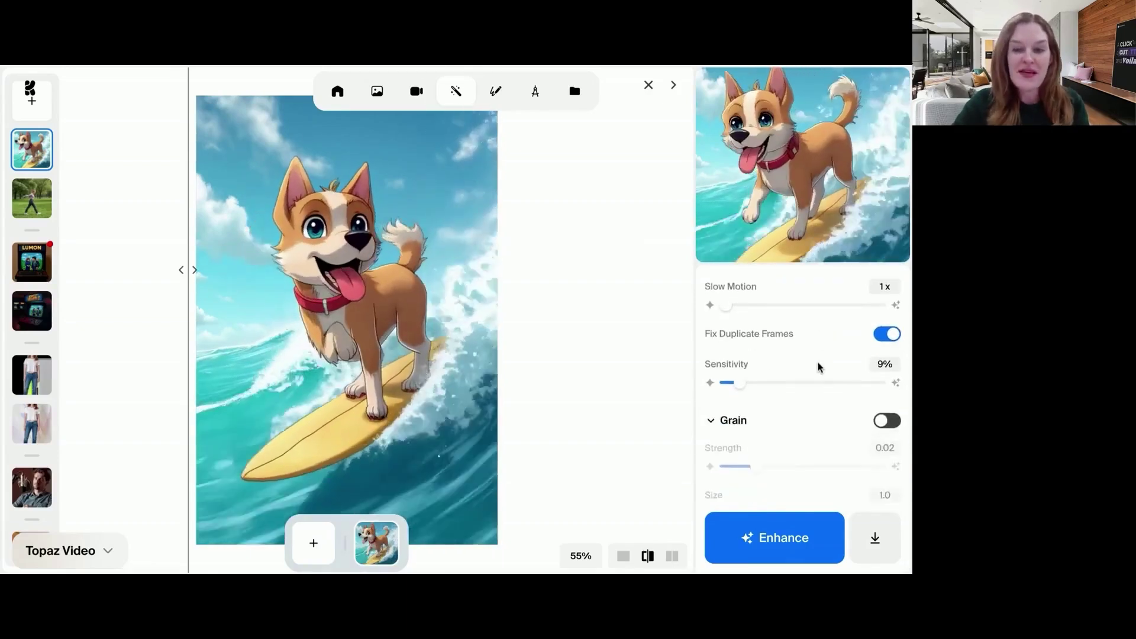
pyautogui.scroll(2, 802, 411)
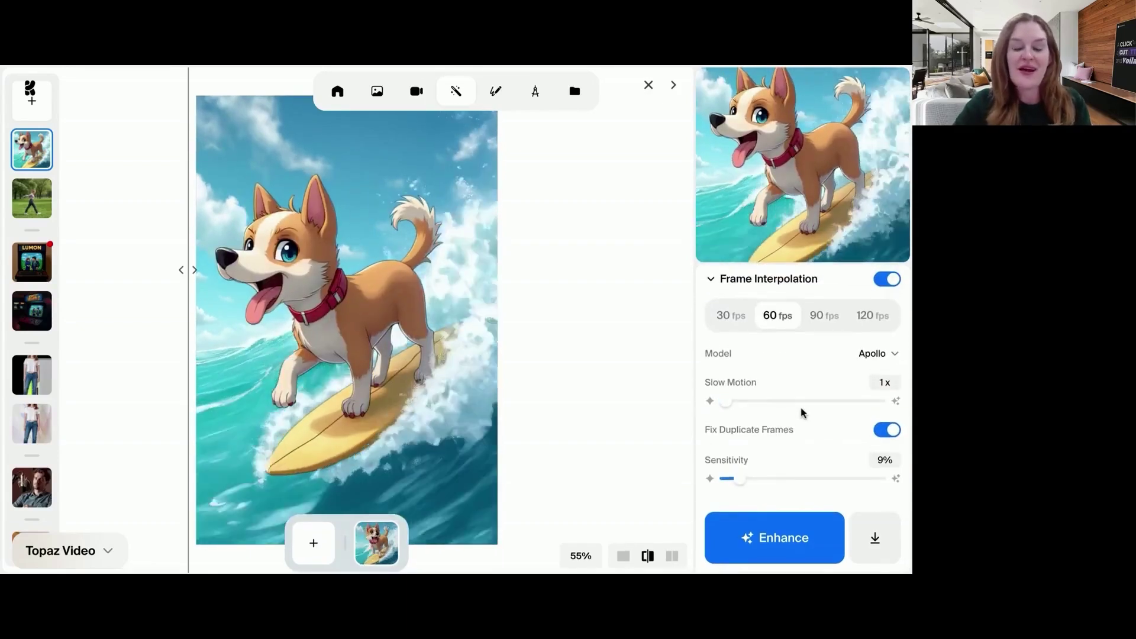